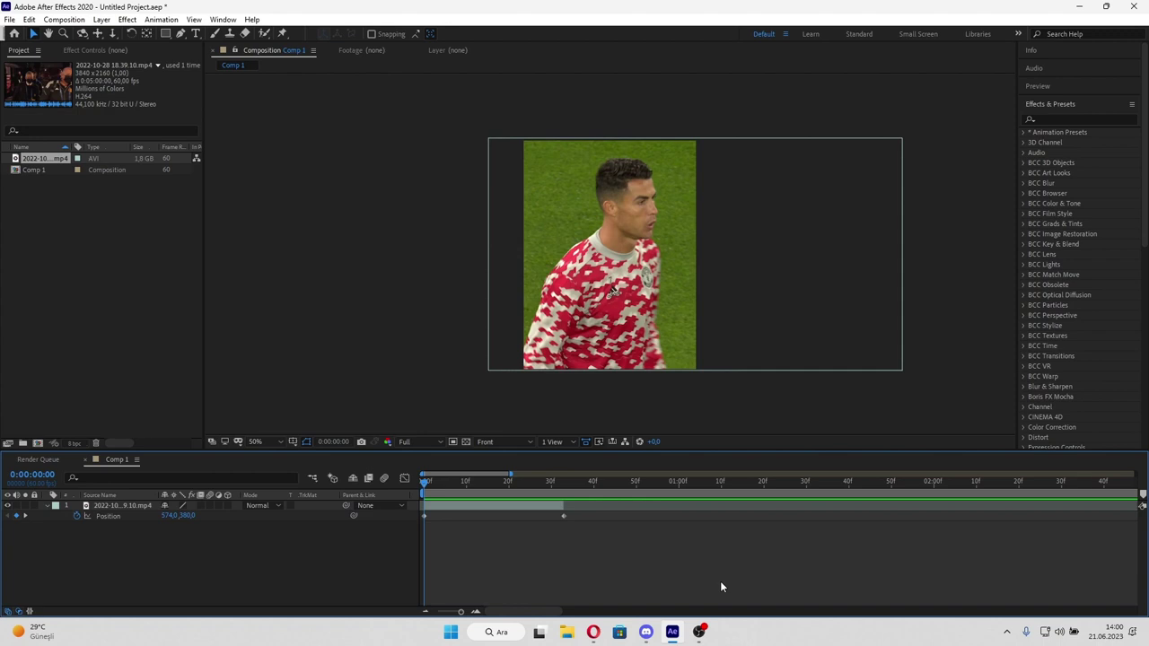
Step: Scrub the football clip, then pre-compose its layer into a new nested composition
{"action": "mouse_move", "coordinate": [419, 505]}
{"action": "left_mouse_down"}
{"action": "mouse_move", "coordinate": [412, 550]}
{"action": "mouse_move", "coordinate": [495, 484]}
{"action": "mouse_move", "coordinate": [487, 489]}
{"action": "left_mouse_up"}
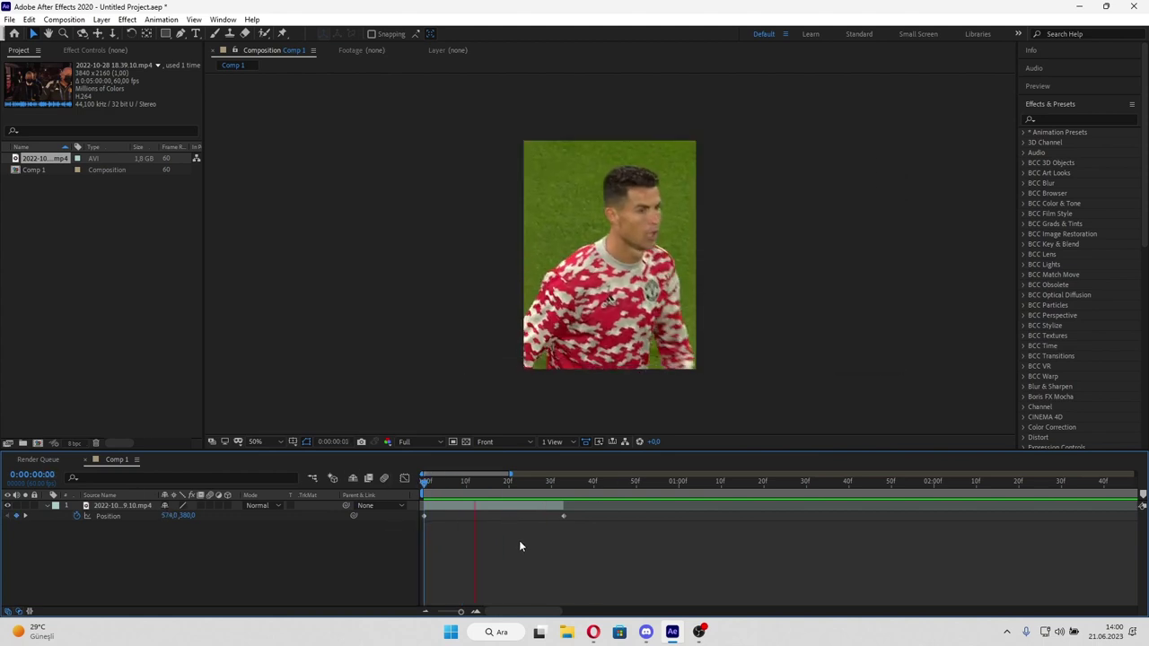
{"action": "key", "text": "Home"}
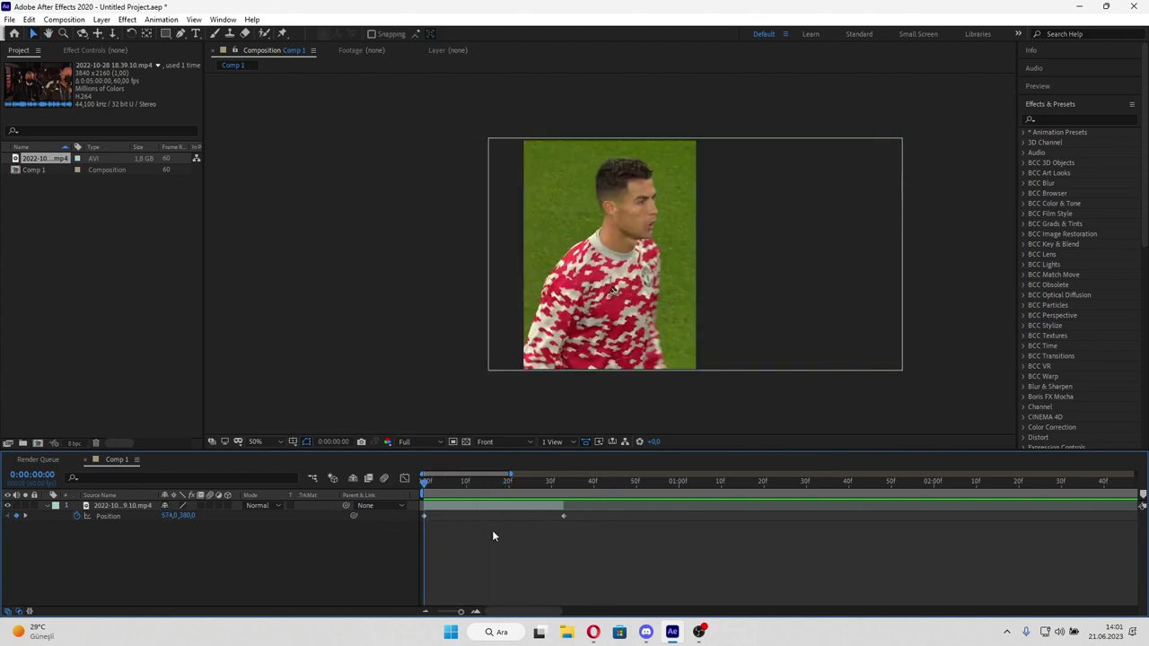
{"action": "left_click", "coordinate": [488, 509]}
{"action": "mouse_move", "coordinate": [679, 643]}
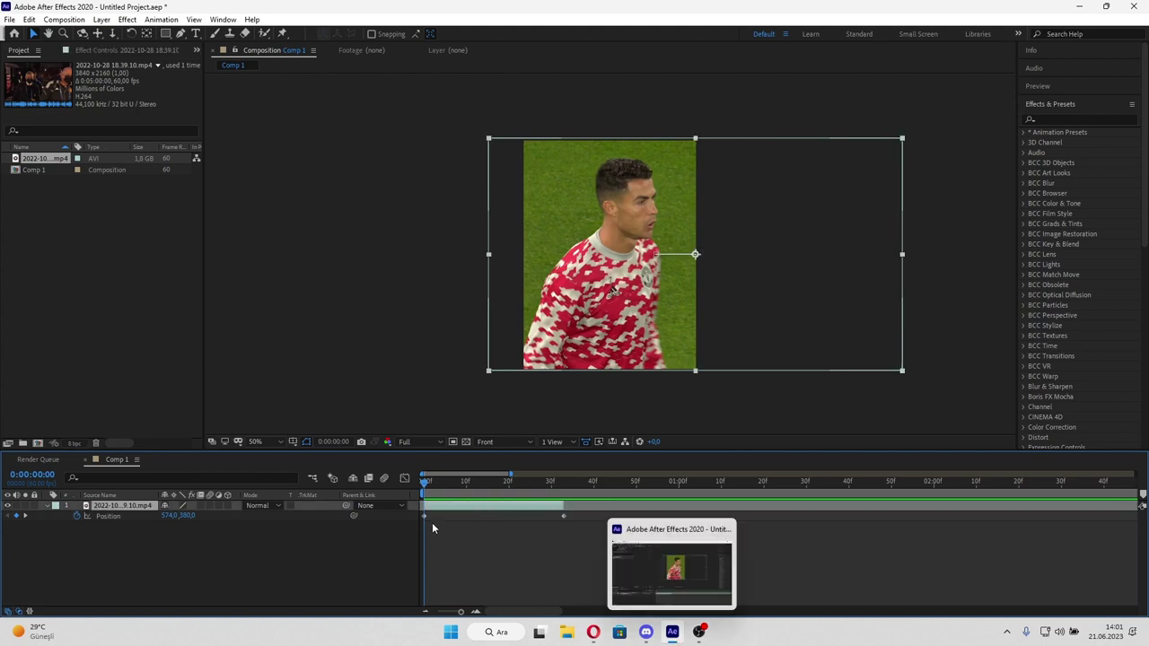
{"action": "key", "text": "ctrl+shift+c"}
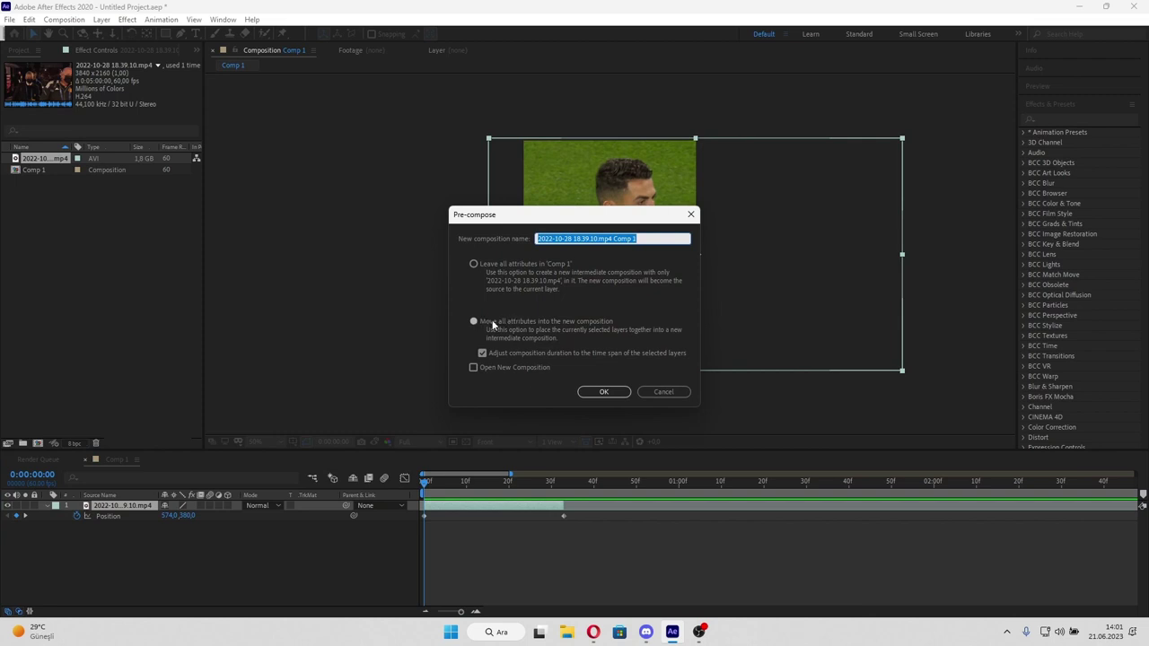
{"action": "left_click", "coordinate": [616, 392]}
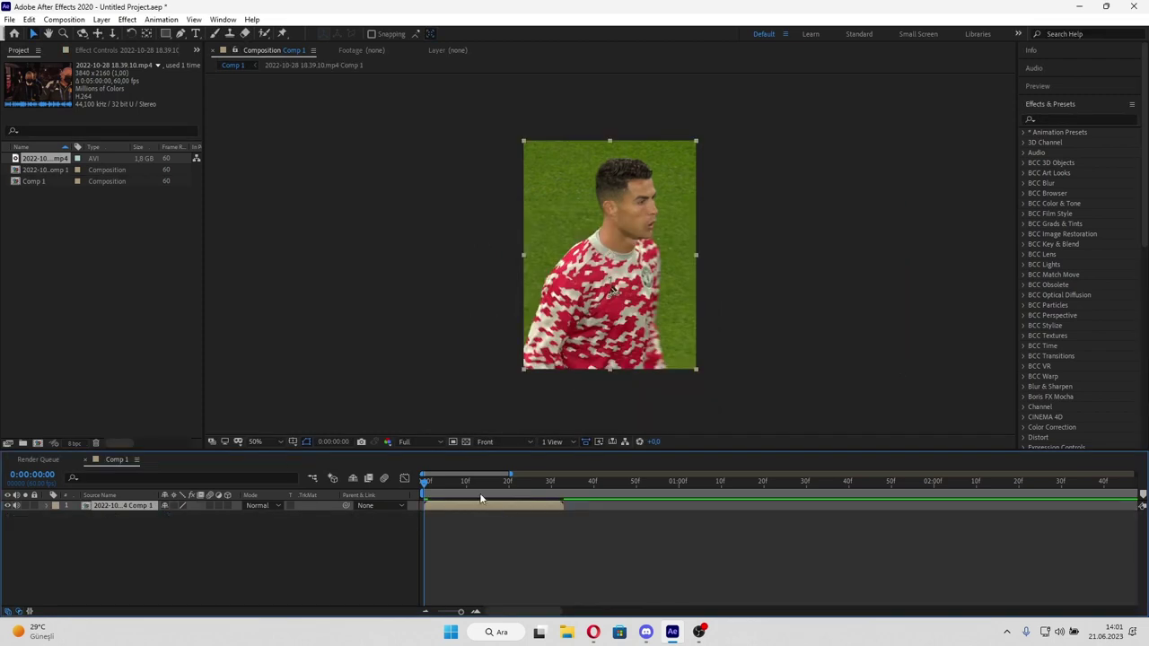
Step: Preview the nested clip, then apply Twixtor to it from an Effects & Presets search for 'twix'
{"action": "left_click_drag", "start_coordinate": [499, 480], "coordinate": [394, 478]}
{"action": "key", "text": "space"}
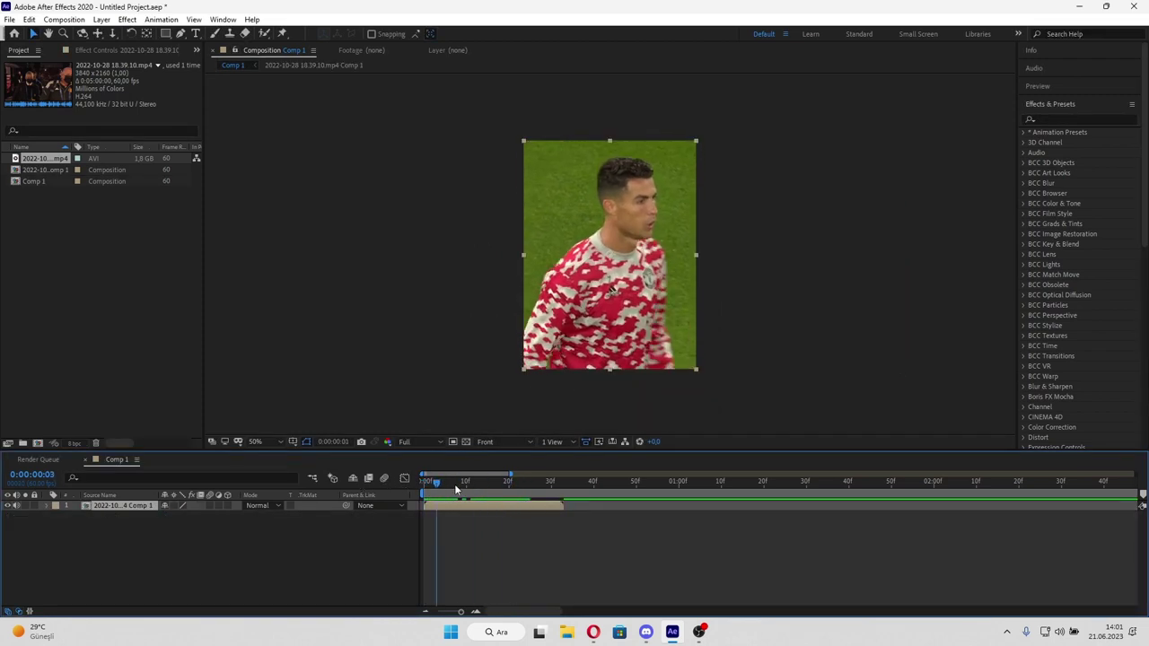
{"action": "key", "text": "space"}
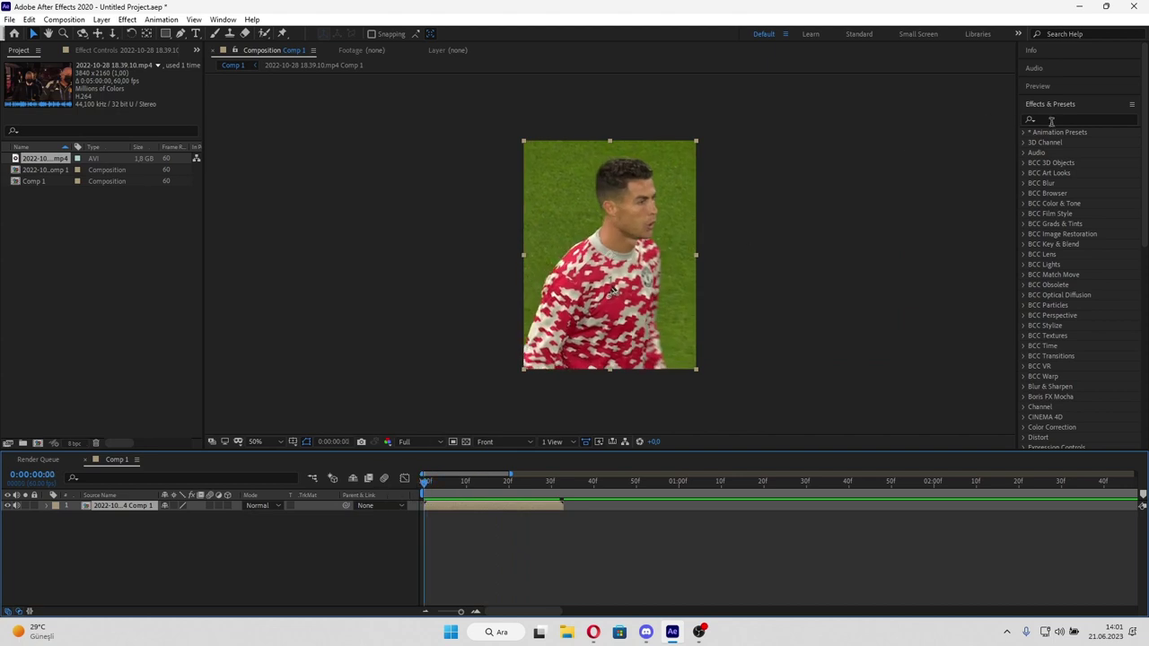
{"action": "left_click", "coordinate": [1051, 120]}
{"action": "type", "text": "twix"}
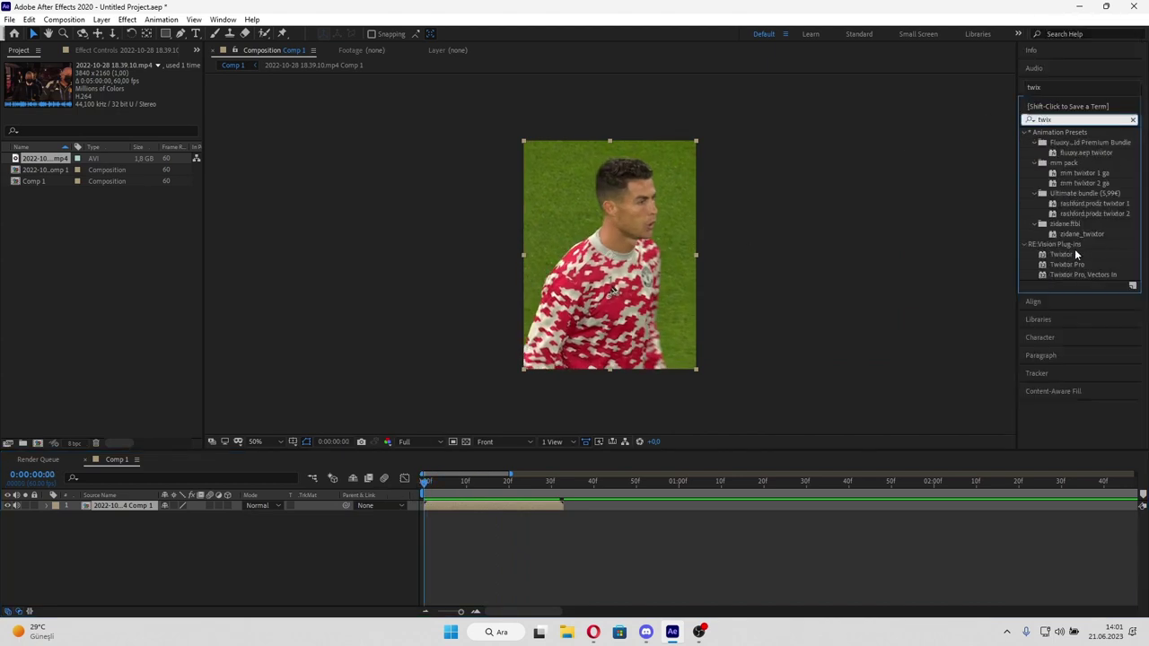
{"action": "left_click", "coordinate": [1067, 258]}
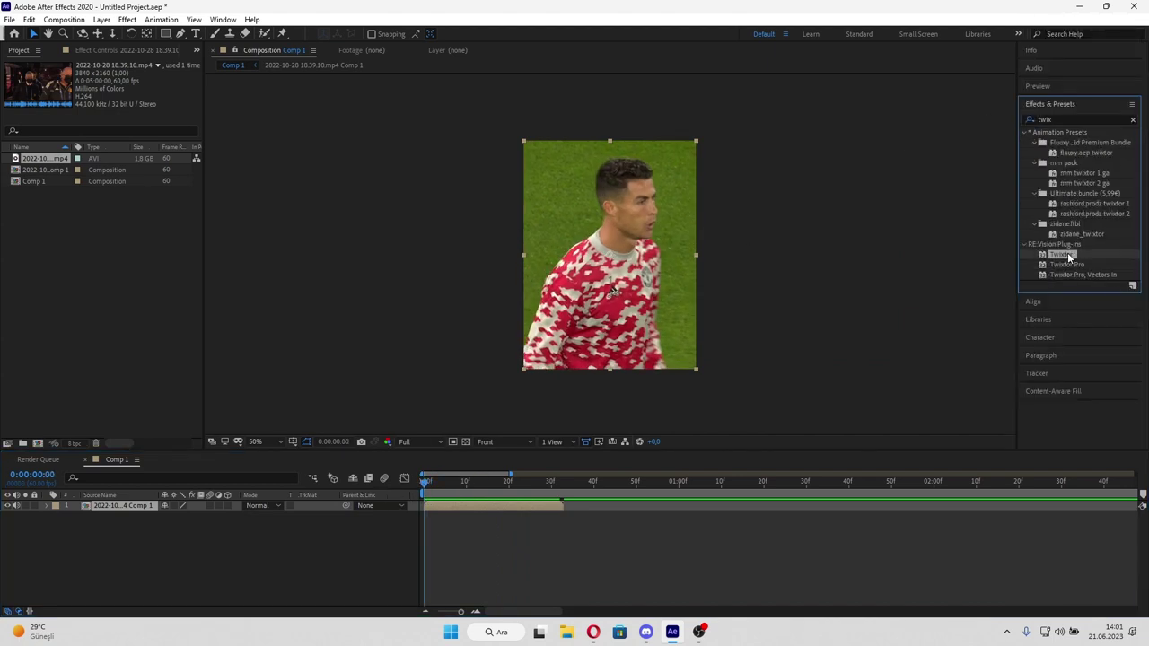
{"action": "left_click_drag", "start_coordinate": [1067, 255], "coordinate": [444, 505]}
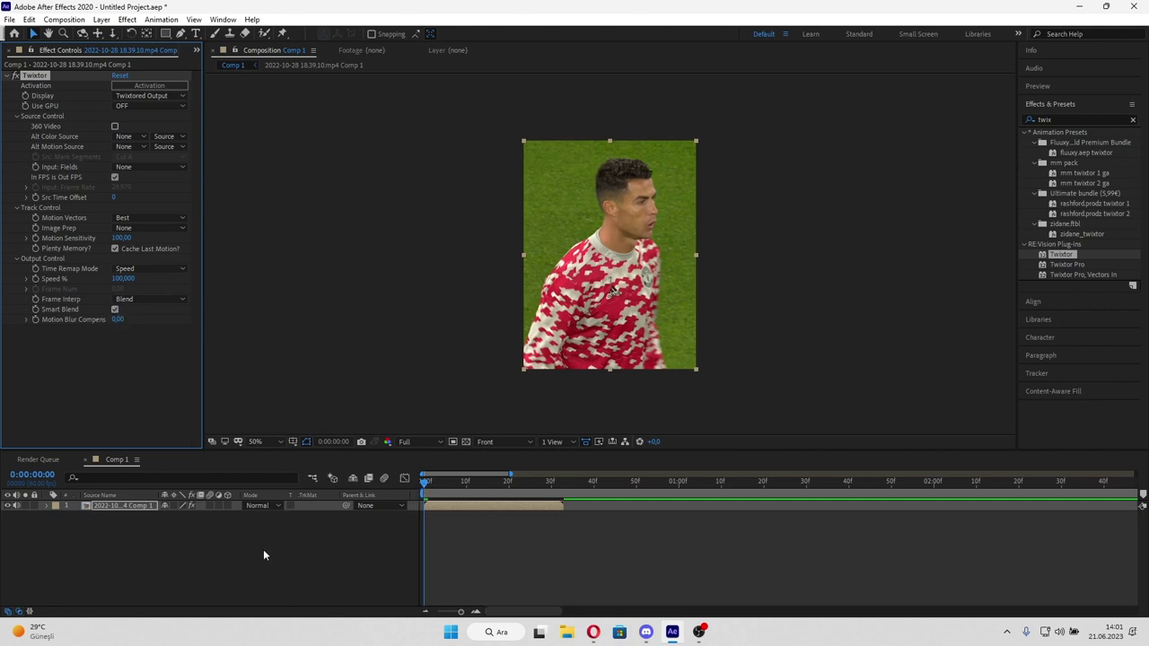
Step: Inside the precomp, set the clip's frame blending to Pixel Motion, then return to Comp 1
{"action": "double_click", "coordinate": [435, 506]}
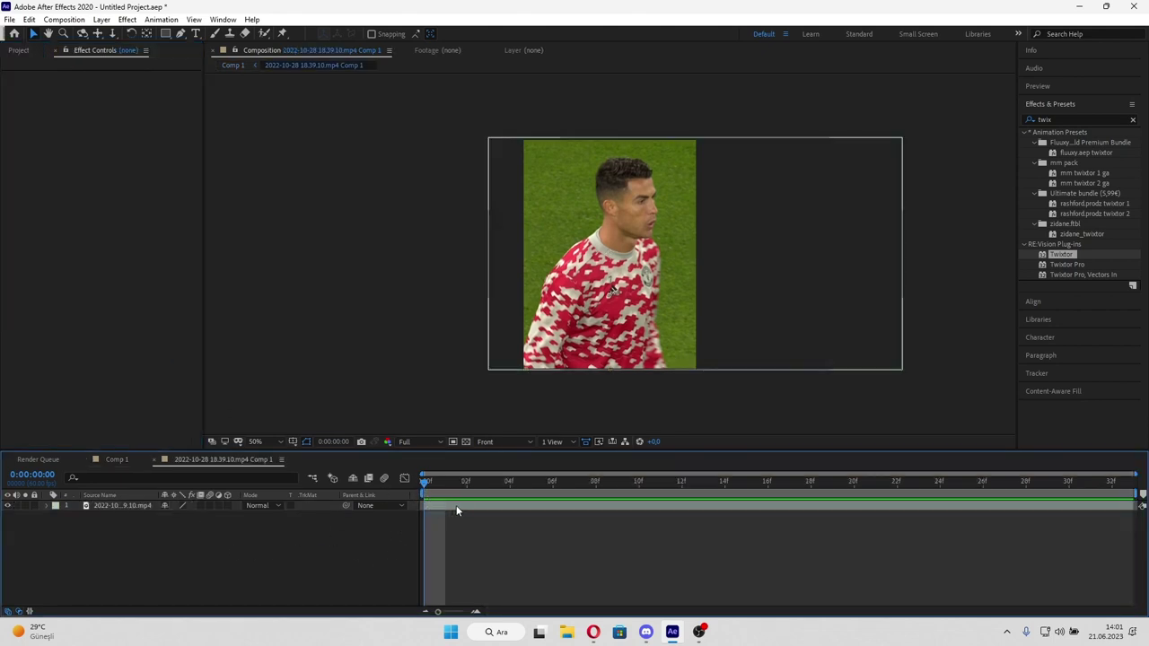
{"action": "left_click", "coordinate": [202, 506]}
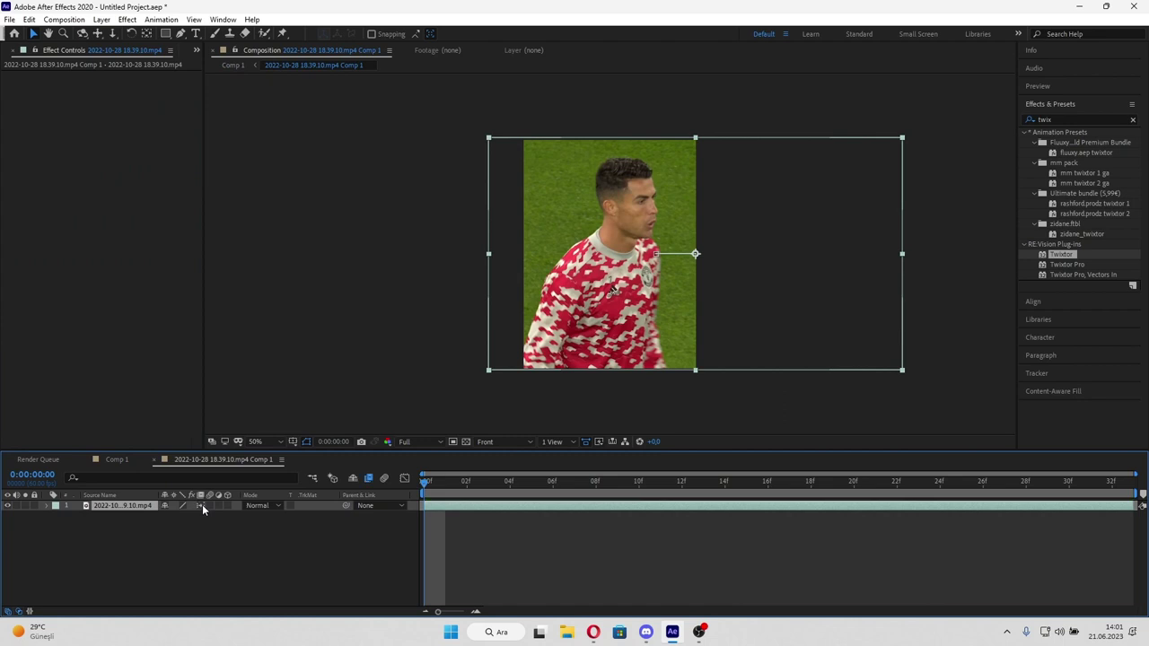
{"action": "left_click", "coordinate": [202, 505]}
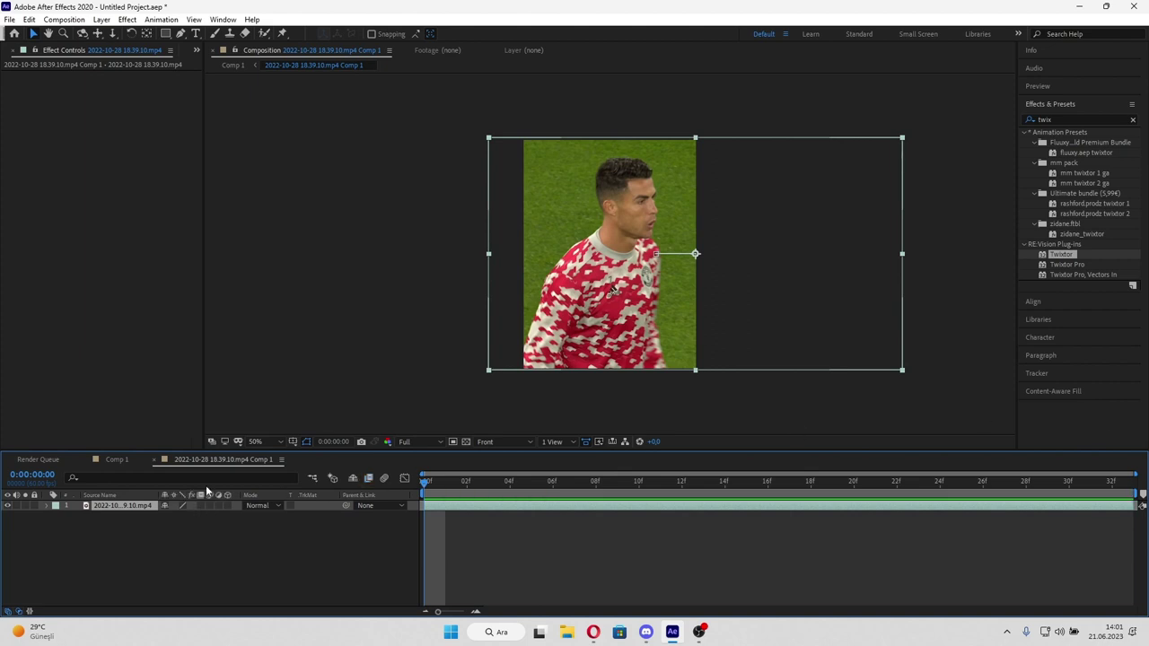
{"action": "left_click", "coordinate": [126, 460]}
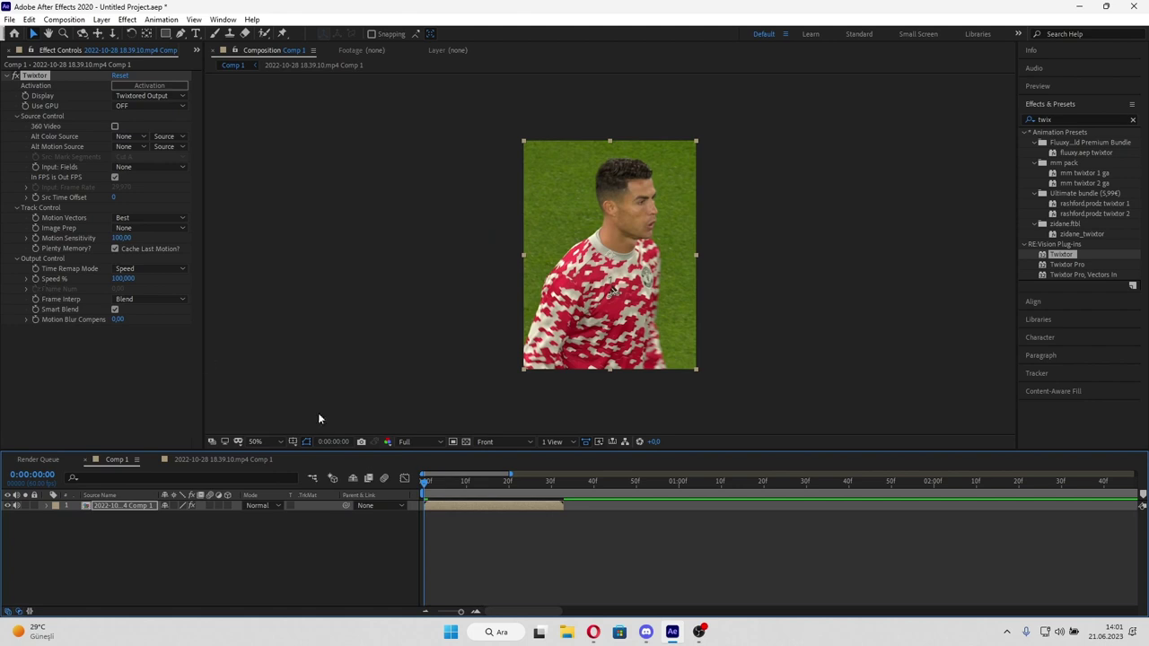
Step: Enable Twixtor Speed % keyframing and set the frame-1 keyframe to 140
{"action": "key", "text": "space"}
{"action": "key", "text": "space"}
{"action": "left_click", "coordinate": [35, 282]}
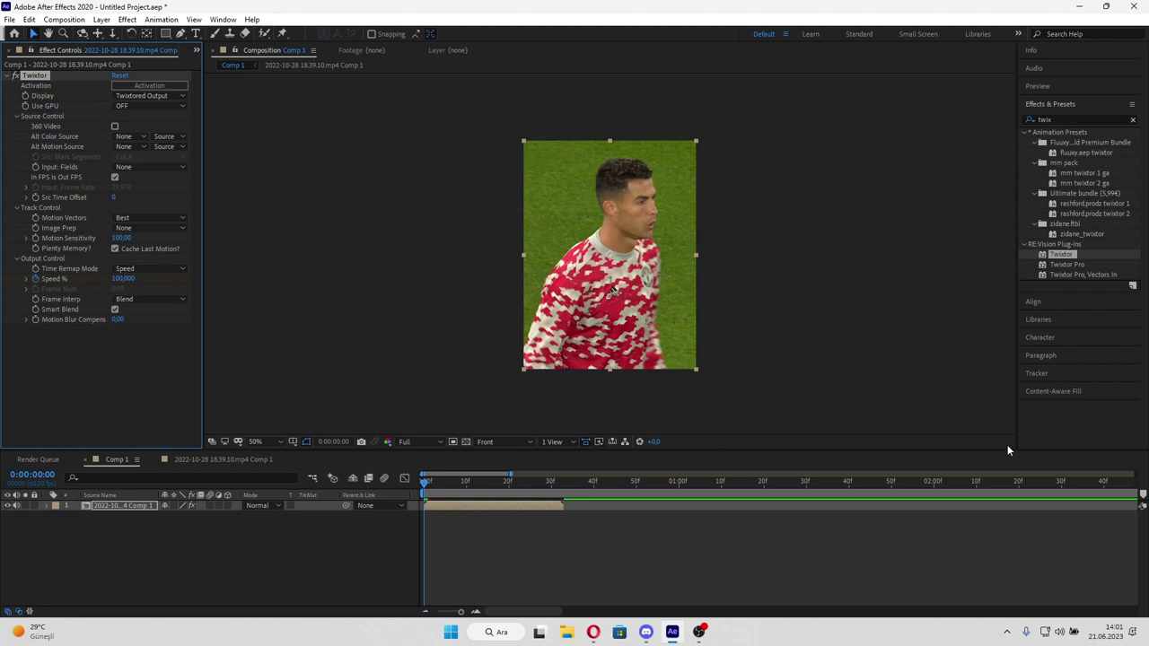
{"action": "left_click_drag", "start_coordinate": [509, 476], "coordinate": [447, 473]}
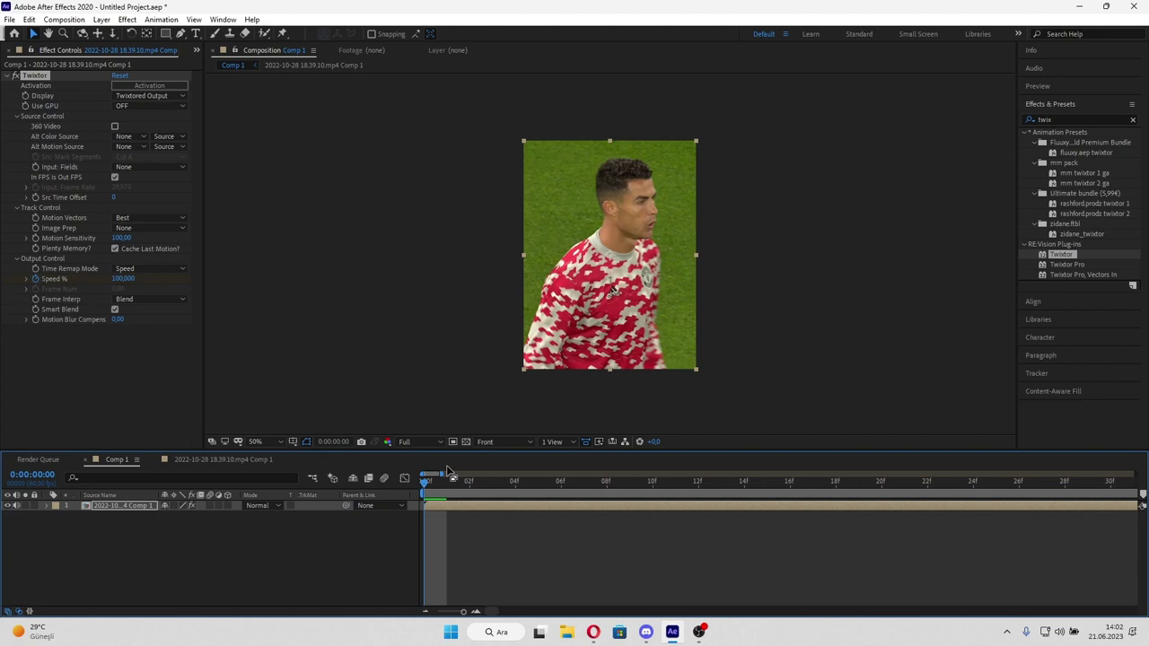
{"action": "left_click", "coordinate": [441, 487]}
{"action": "left_click", "coordinate": [122, 280]}
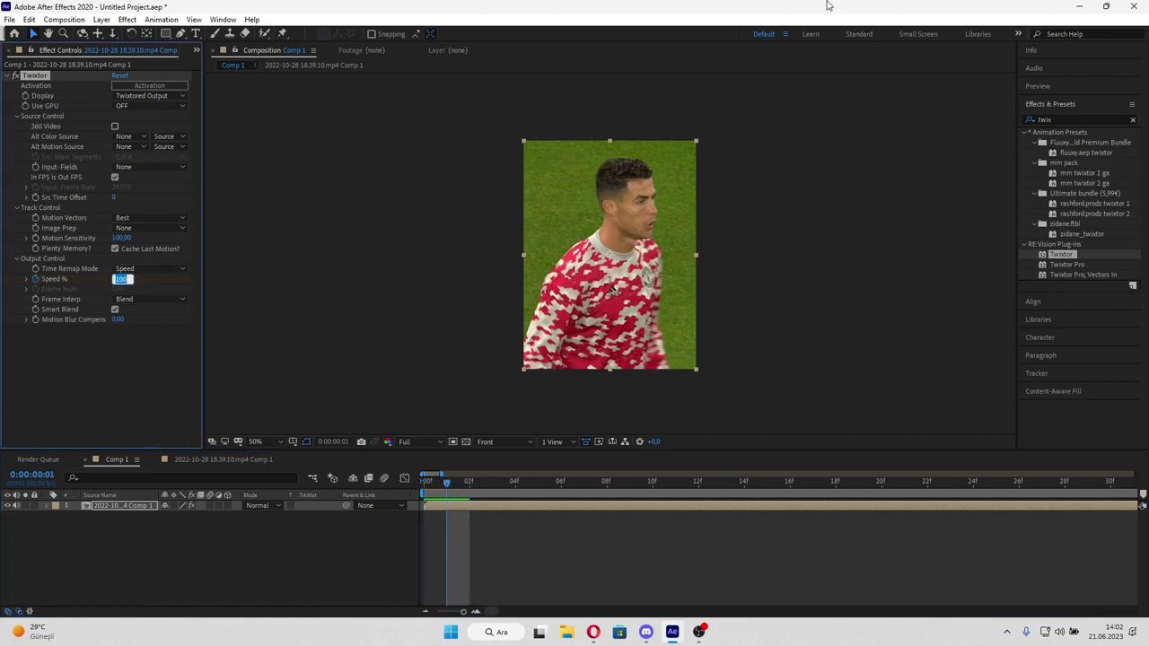
{"action": "type", "text": "1"}
{"action": "key", "text": "Return"}
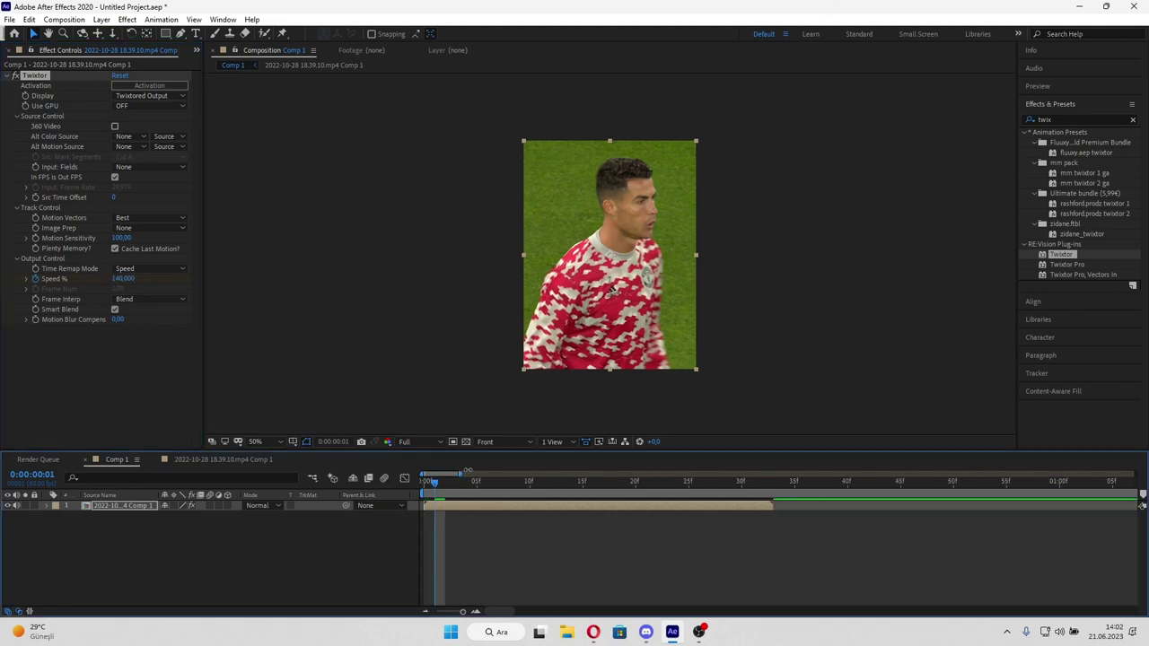
Step: Add a second Speed % keyframe of 40 at frame 10
{"action": "left_click_drag", "start_coordinate": [439, 474], "coordinate": [490, 474]}
{"action": "left_click", "coordinate": [479, 486]}
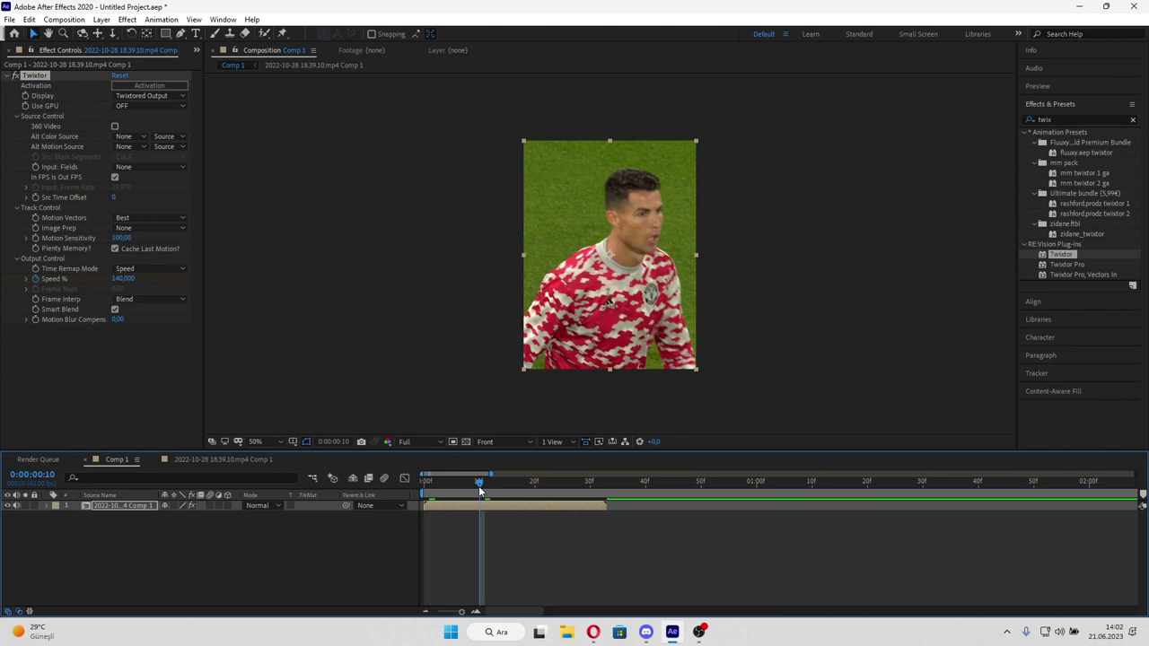
{"action": "left_click", "coordinate": [123, 278]}
{"action": "type", "text": "40"}
{"action": "key", "text": "Return"}
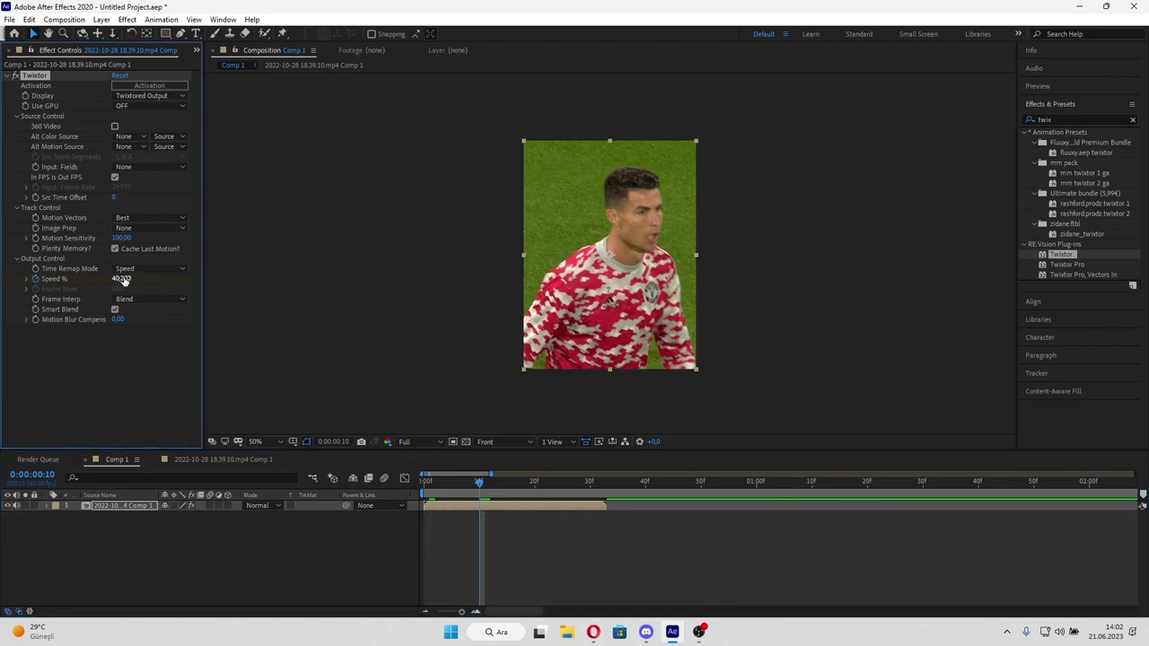
Step: Expand the layer's Twixtor Output Control and select the Speed % keyframes
{"action": "left_click", "coordinate": [49, 506]}
{"action": "left_click", "coordinate": [57, 517]}
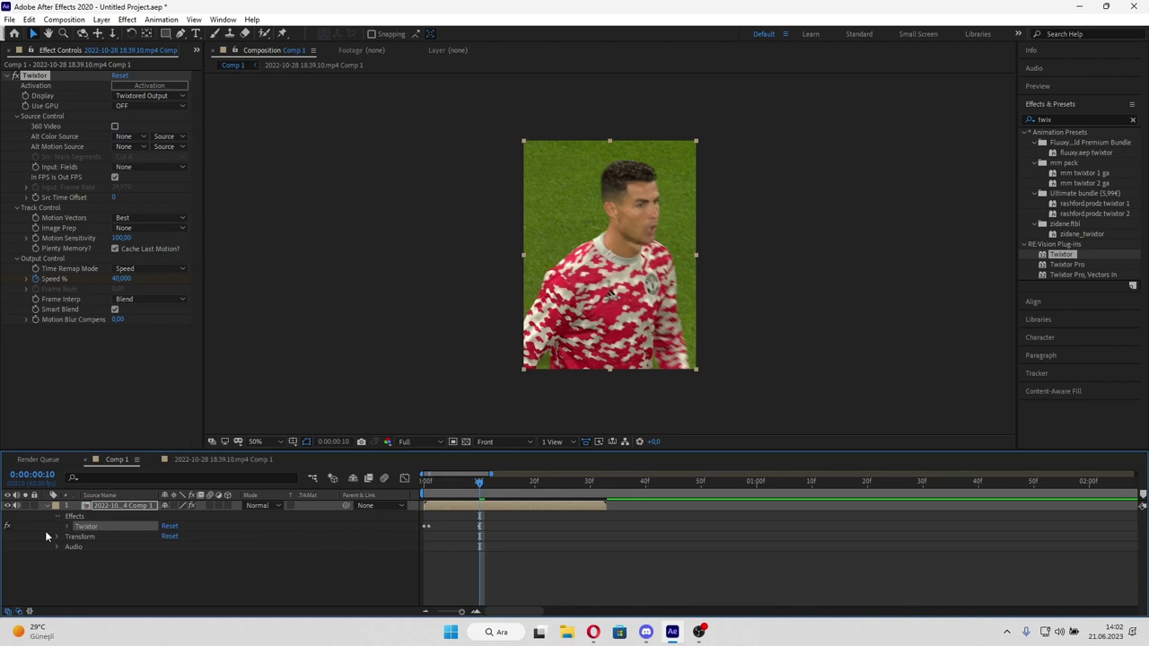
{"action": "left_click", "coordinate": [68, 527]}
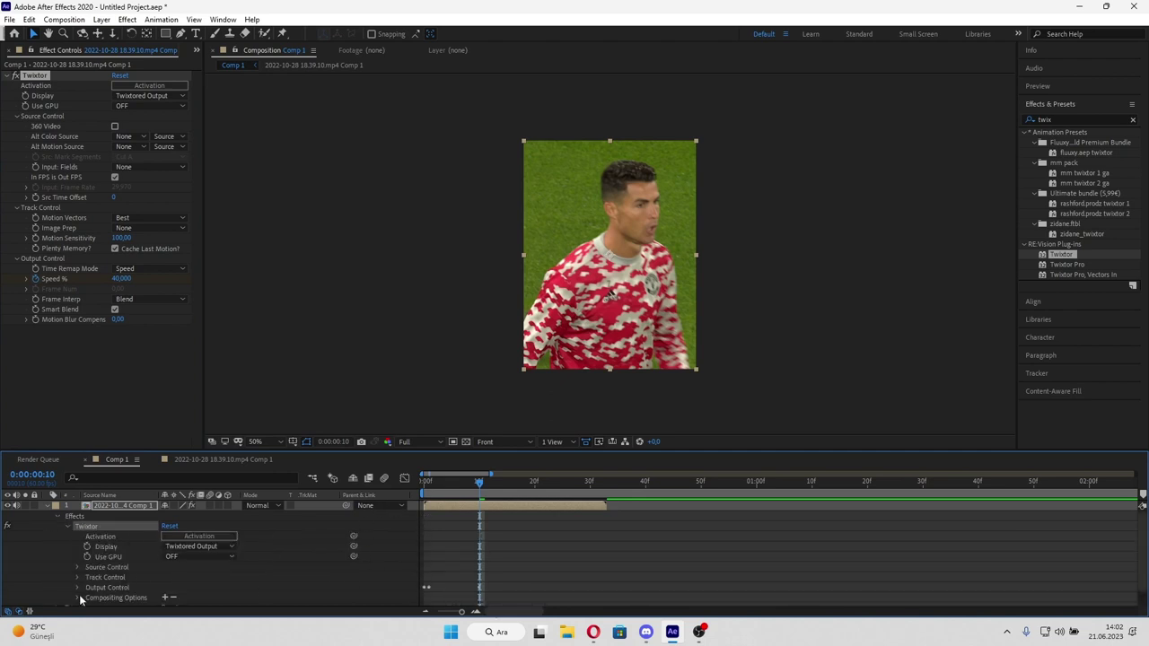
{"action": "left_click", "coordinate": [290, 602]}
{"action": "left_click", "coordinate": [77, 587]}
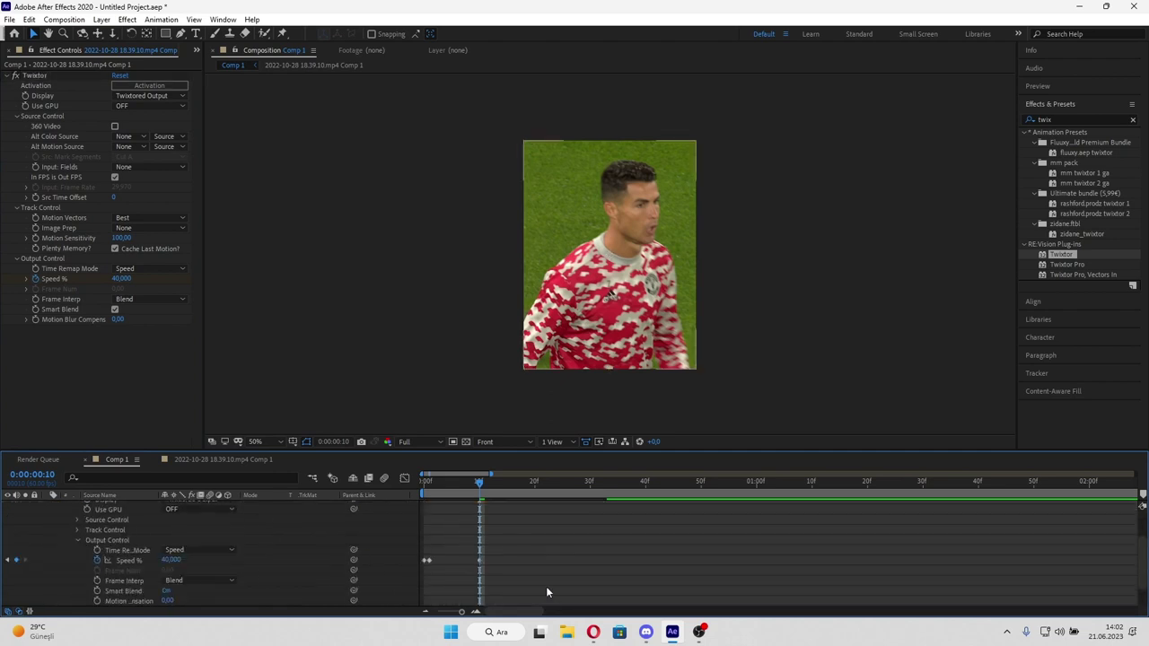
{"action": "left_click_drag", "start_coordinate": [415, 549], "coordinate": [556, 535]}
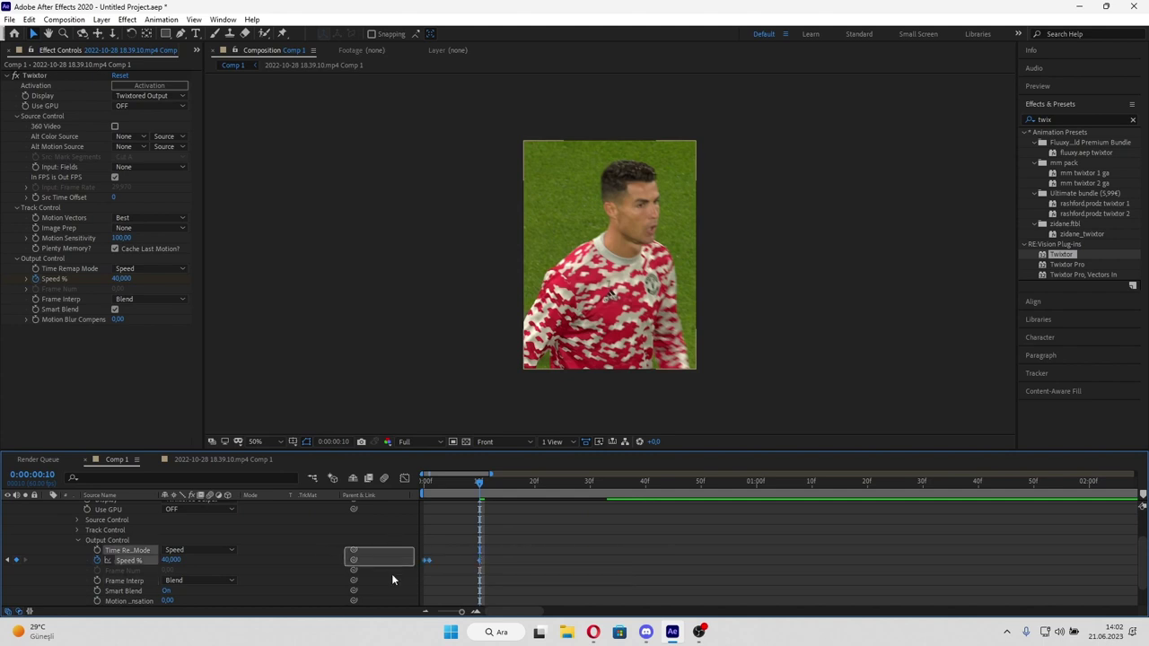
Step: In the Graph Editor, apply Easy Ease to both Speed % keyframes and bend the curve smoother
{"action": "left_click", "coordinate": [403, 479]}
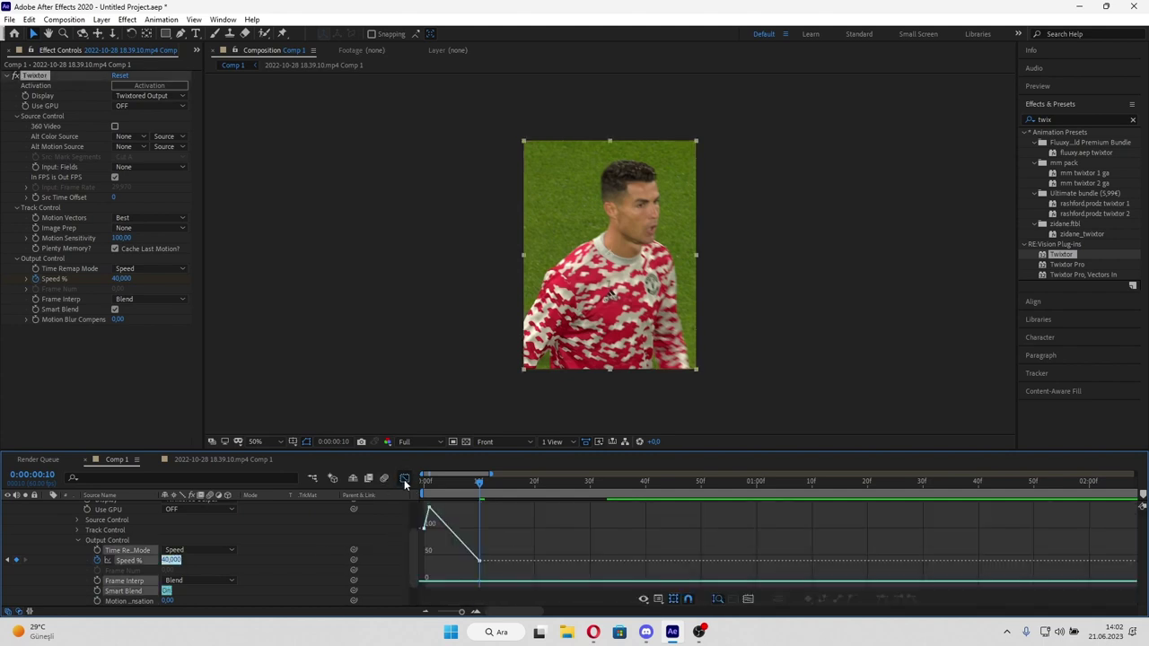
{"action": "left_click_drag", "start_coordinate": [420, 582], "coordinate": [477, 515]}
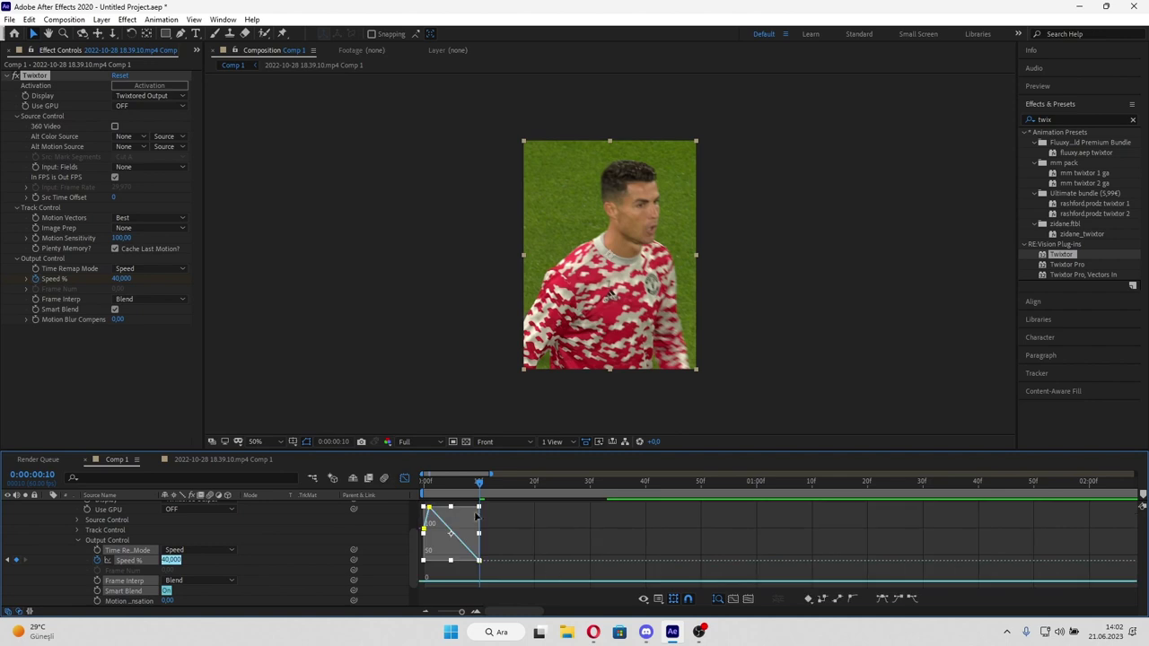
{"action": "left_click", "coordinate": [853, 599]}
{"action": "mouse_move", "coordinate": [440, 517]}
{"action": "left_mouse_down"}
{"action": "mouse_move", "coordinate": [455, 512]}
{"action": "mouse_move", "coordinate": [422, 480]}
{"action": "left_mouse_up"}
{"action": "left_click", "coordinate": [404, 477]}
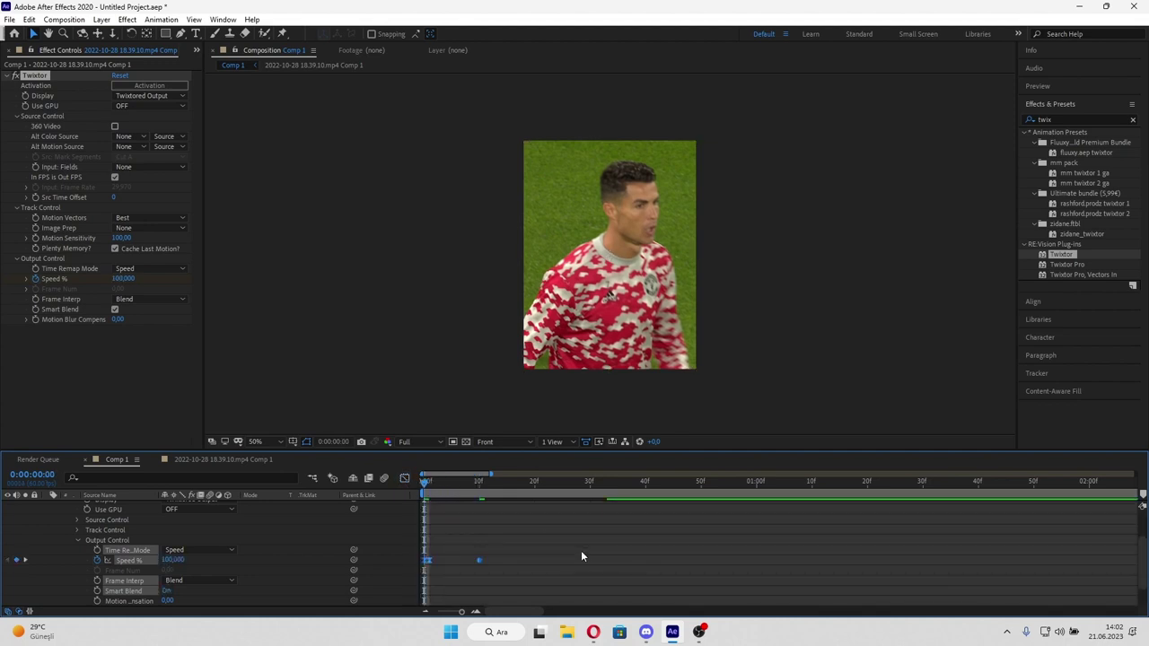
Step: Preview the slowed clip several times with the effect properties collapsed
{"action": "key", "text": "space"}
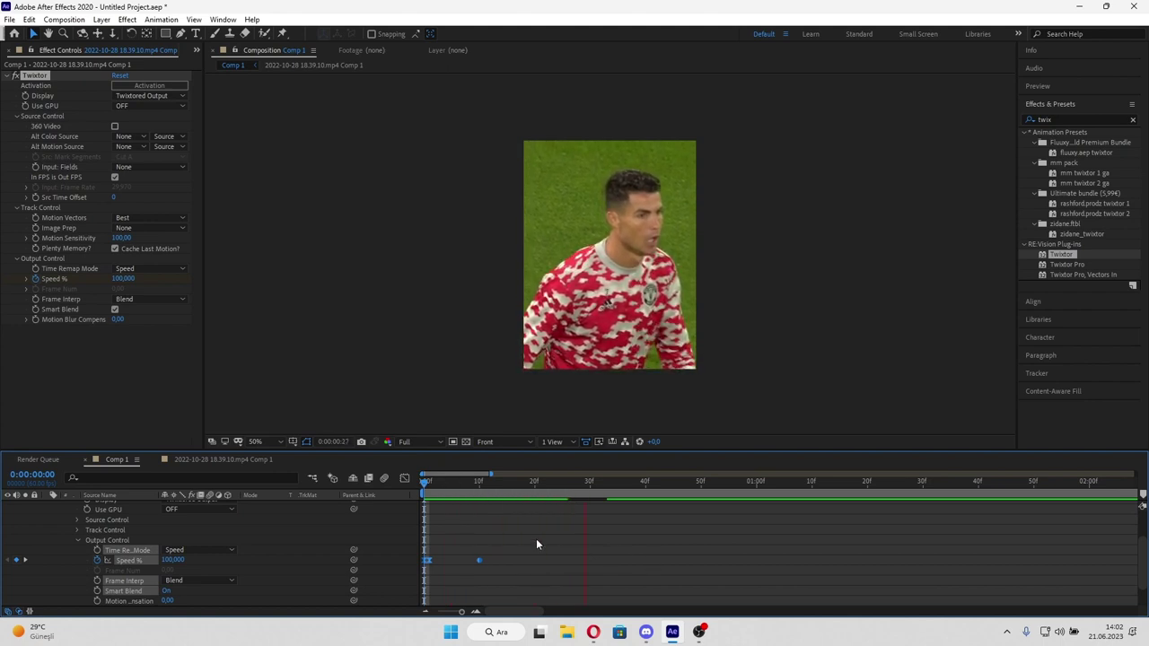
{"action": "scroll", "coordinate": [148, 538], "scroll_direction": "up", "scroll_amount": 3}
{"action": "left_click", "coordinate": [59, 521]}
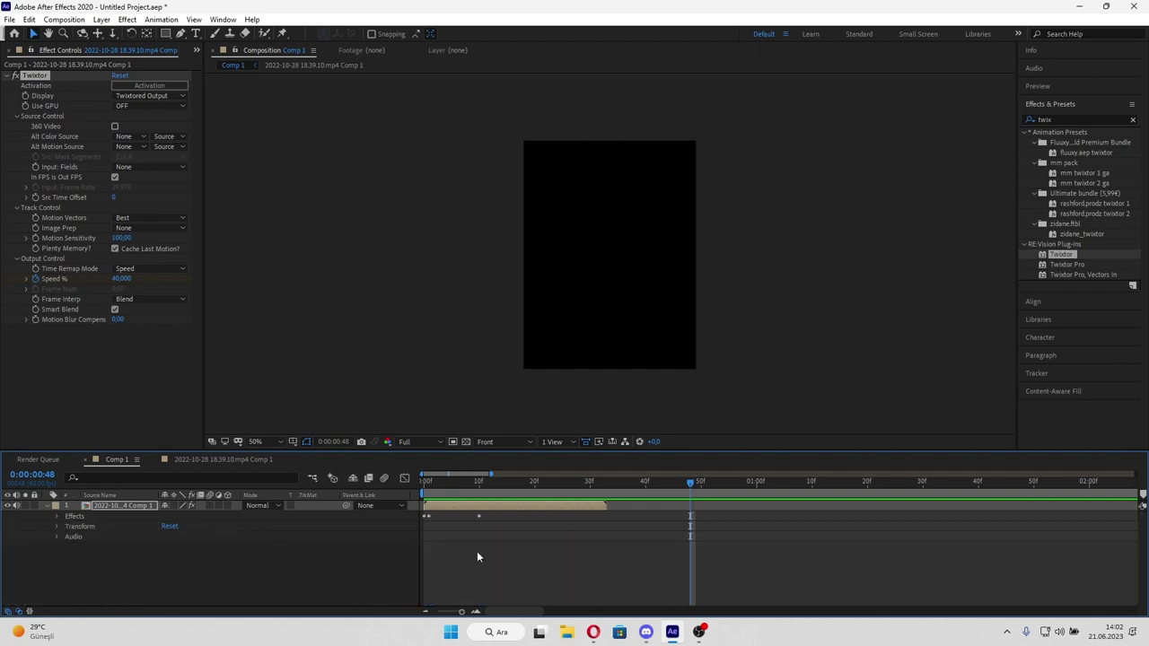
{"action": "key", "text": "space"}
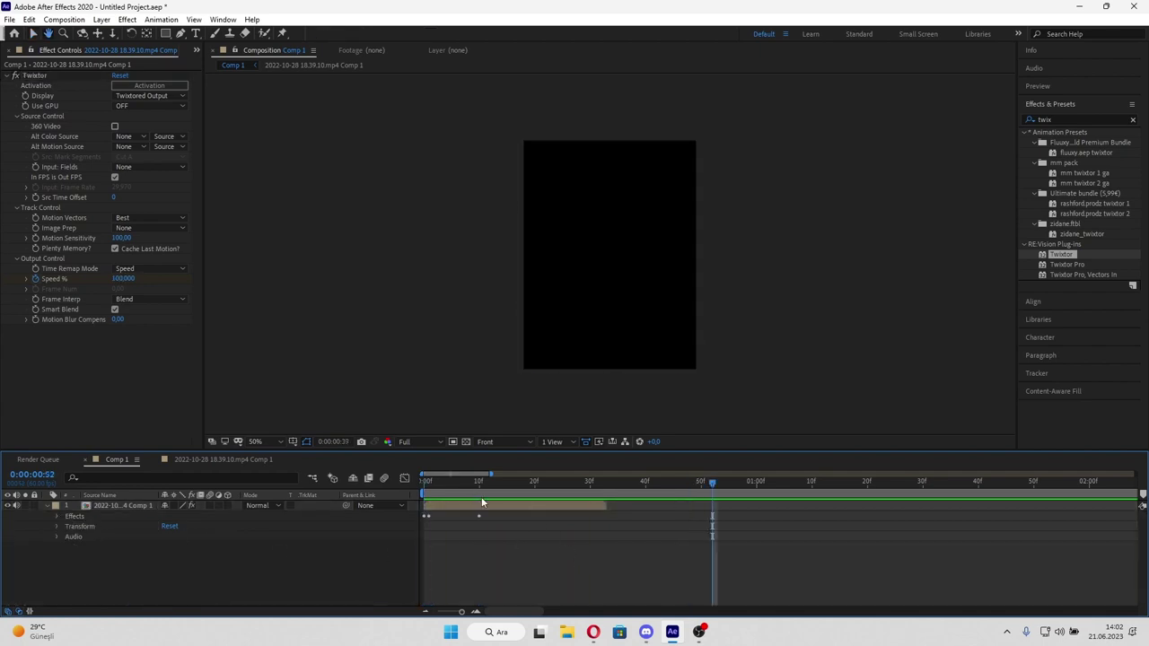
{"action": "key", "text": "space"}
{"action": "key", "text": "space"}
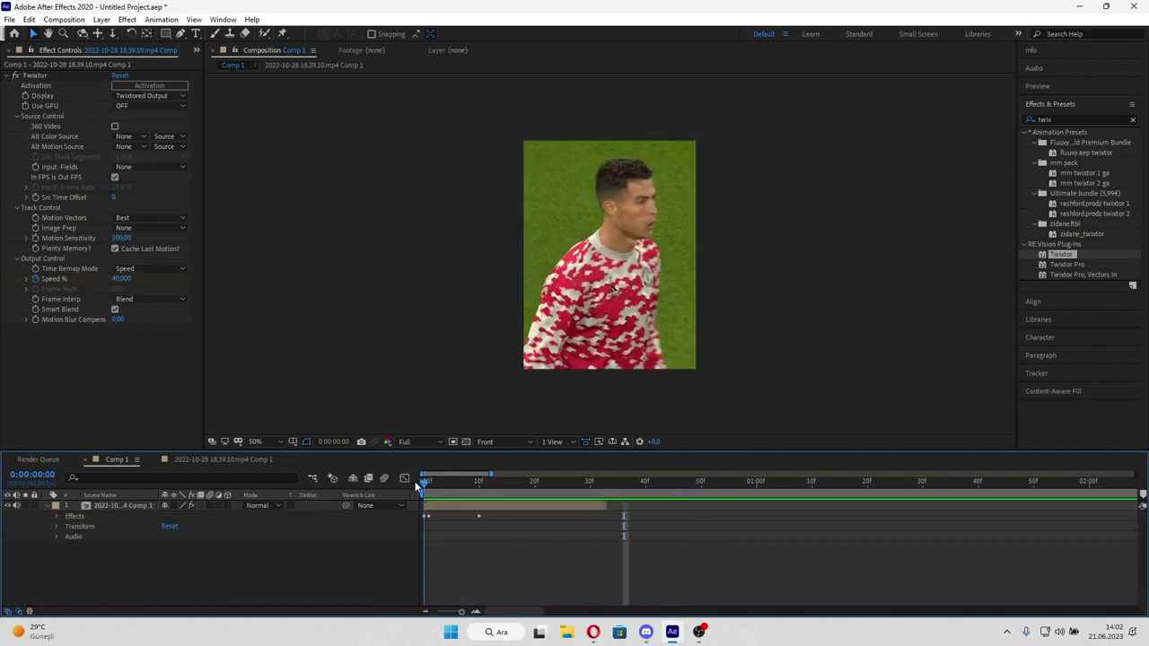
{"action": "key", "text": "space"}
Step: At the first frame, set Twixtor Speed % to 40 and preview the result
{"action": "left_click", "coordinate": [59, 520]}
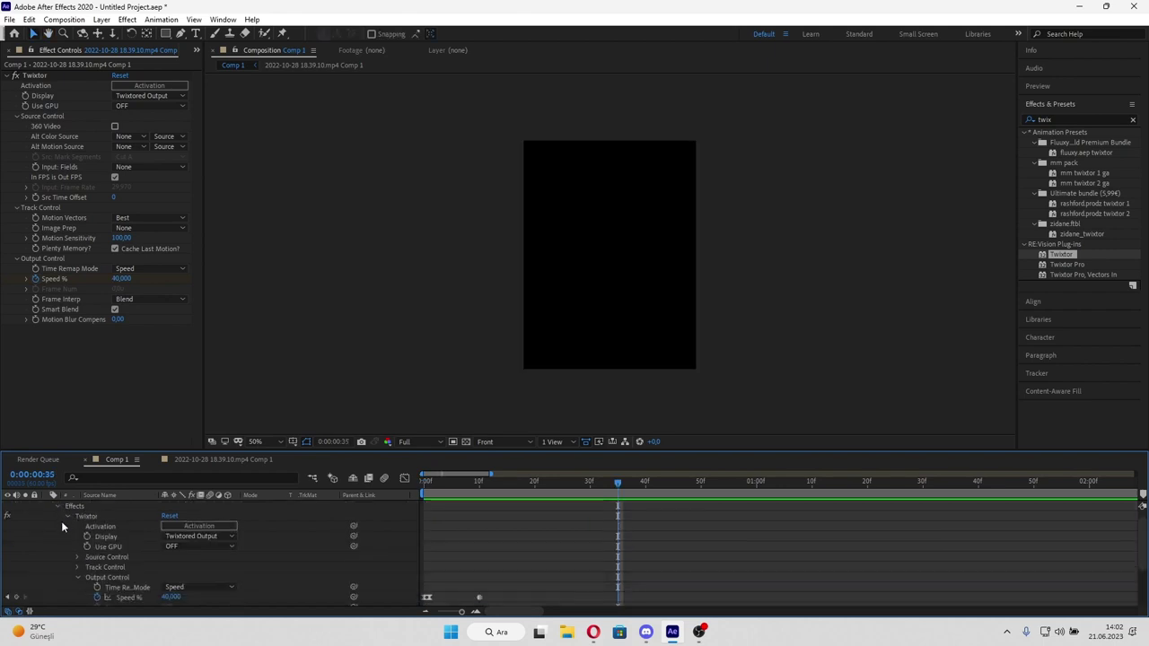
{"action": "left_click_drag", "start_coordinate": [448, 493], "coordinate": [430, 503]}
{"action": "left_click", "coordinate": [430, 503]}
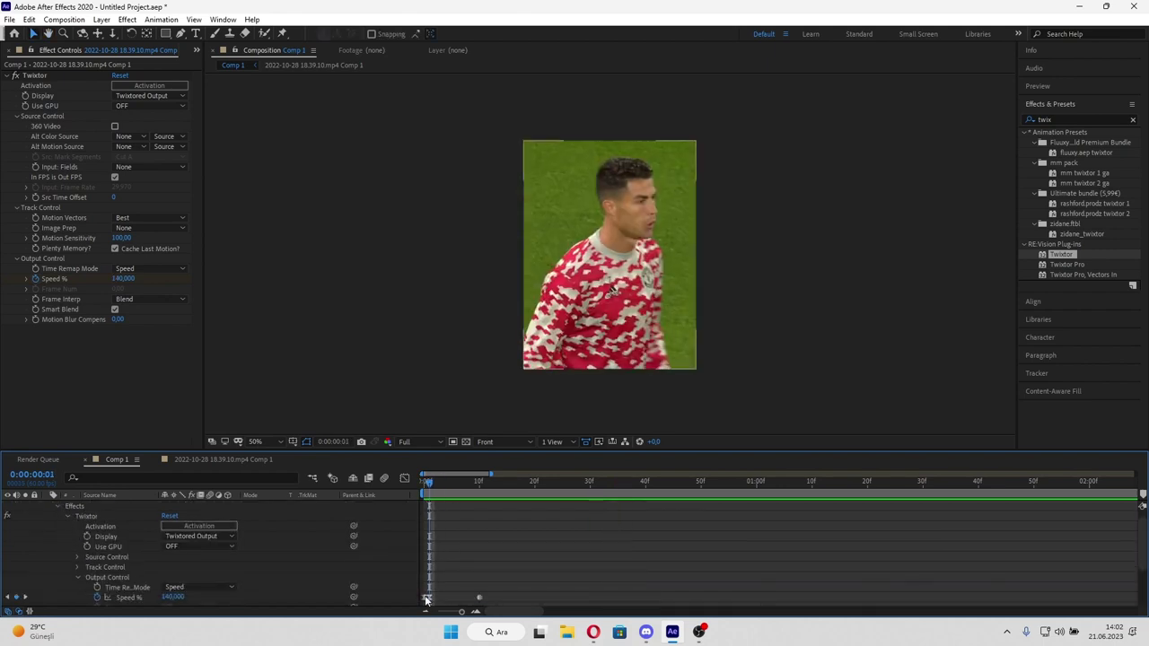
{"action": "left_click", "coordinate": [123, 278]}
{"action": "type", "text": "40"}
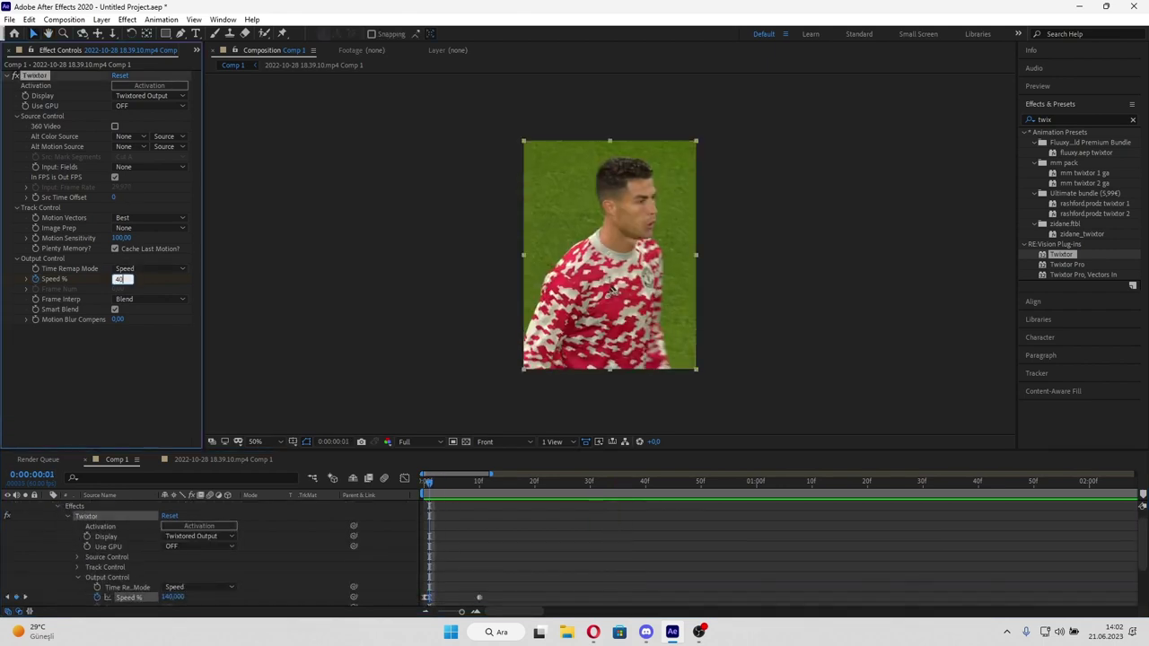
{"action": "key", "text": "Return"}
{"action": "key", "text": "space"}
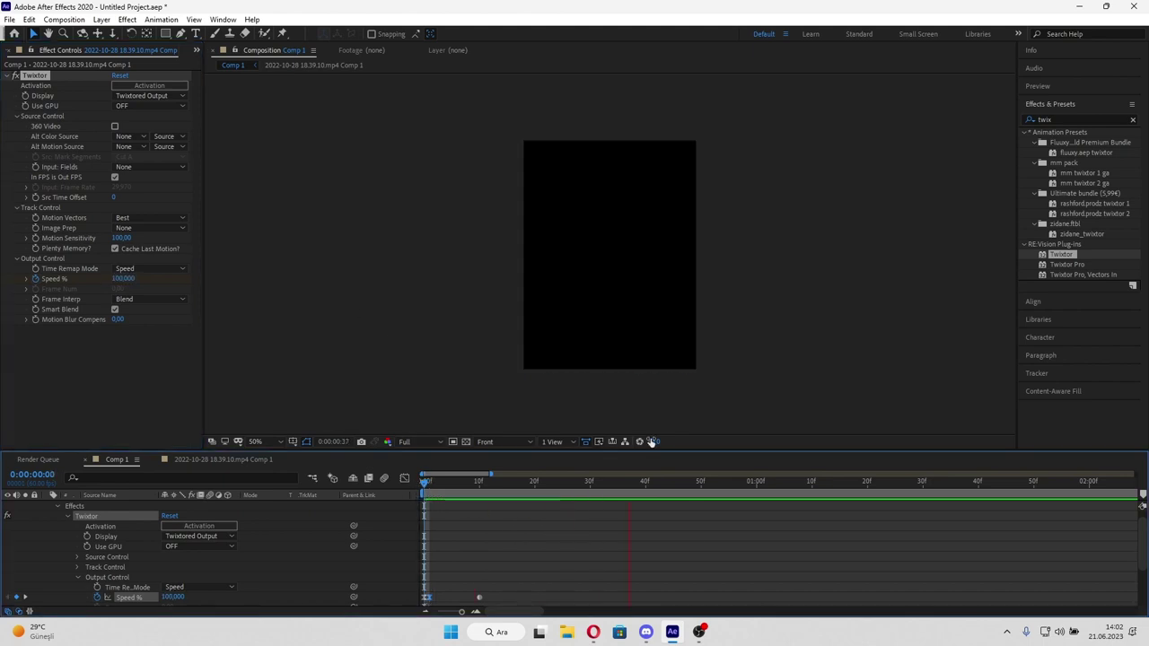
{"action": "key", "text": "space"}
{"action": "key", "text": "space"}
{"action": "key", "text": "space"}
Step: Delete the Twixtor effect from the layer in Effect Controls
{"action": "scroll", "coordinate": [293, 509], "scroll_direction": "up", "scroll_amount": 1}
{"action": "left_click", "coordinate": [47, 505]}
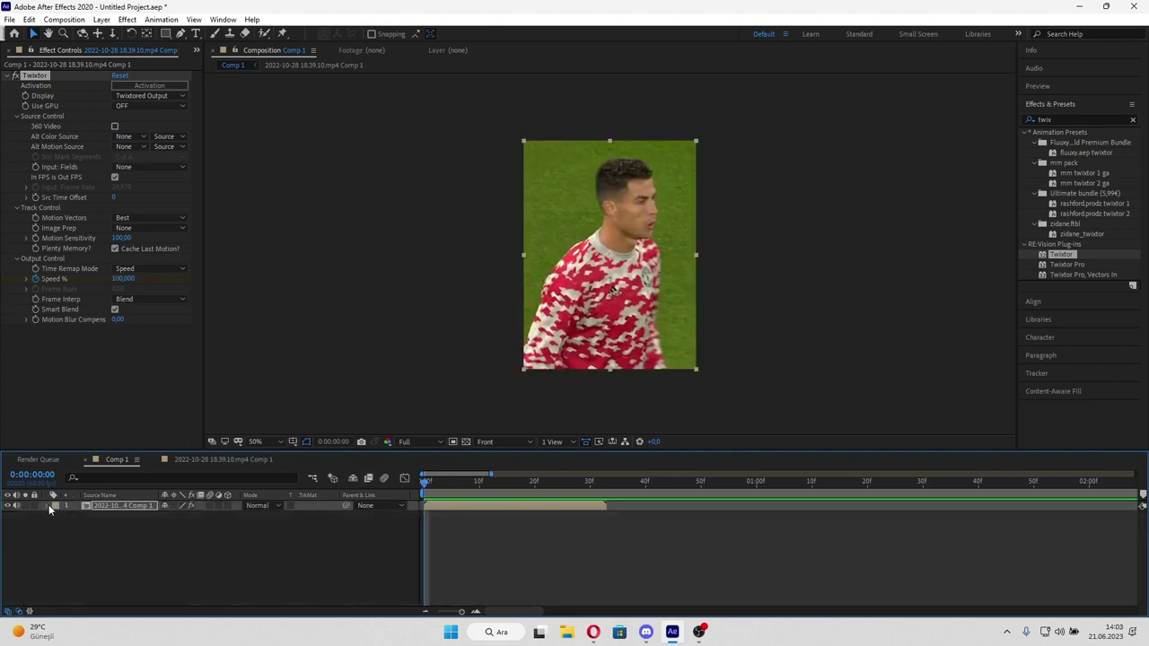
{"action": "left_click", "coordinate": [128, 315]}
{"action": "left_click", "coordinate": [44, 75]}
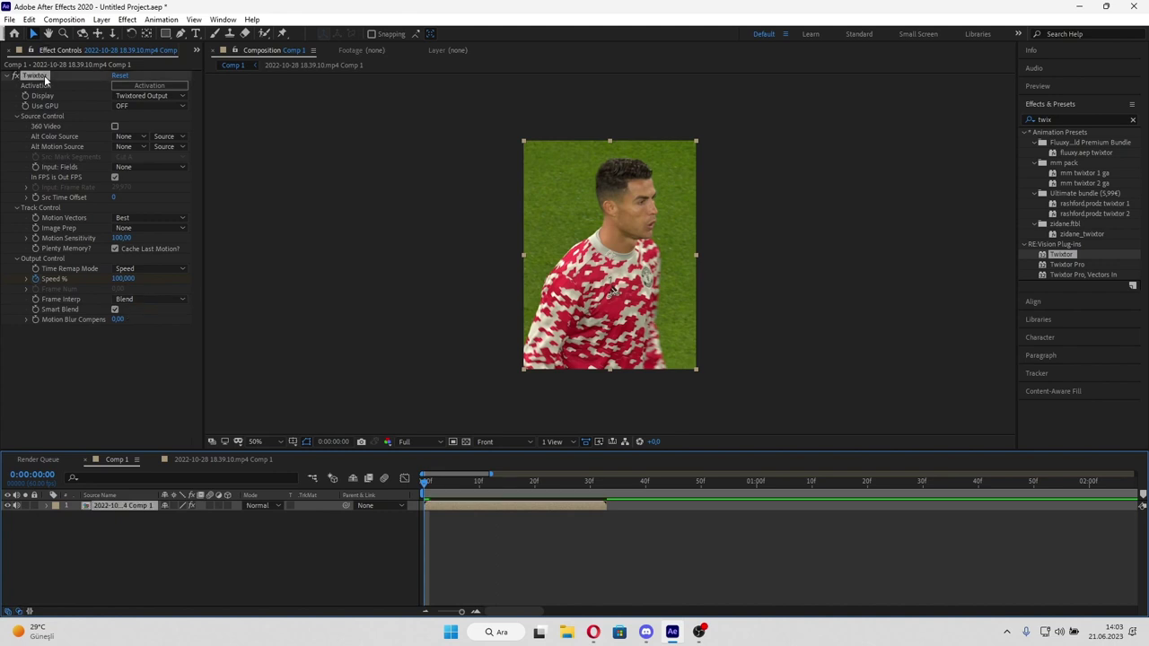
{"action": "key", "text": "Delete"}
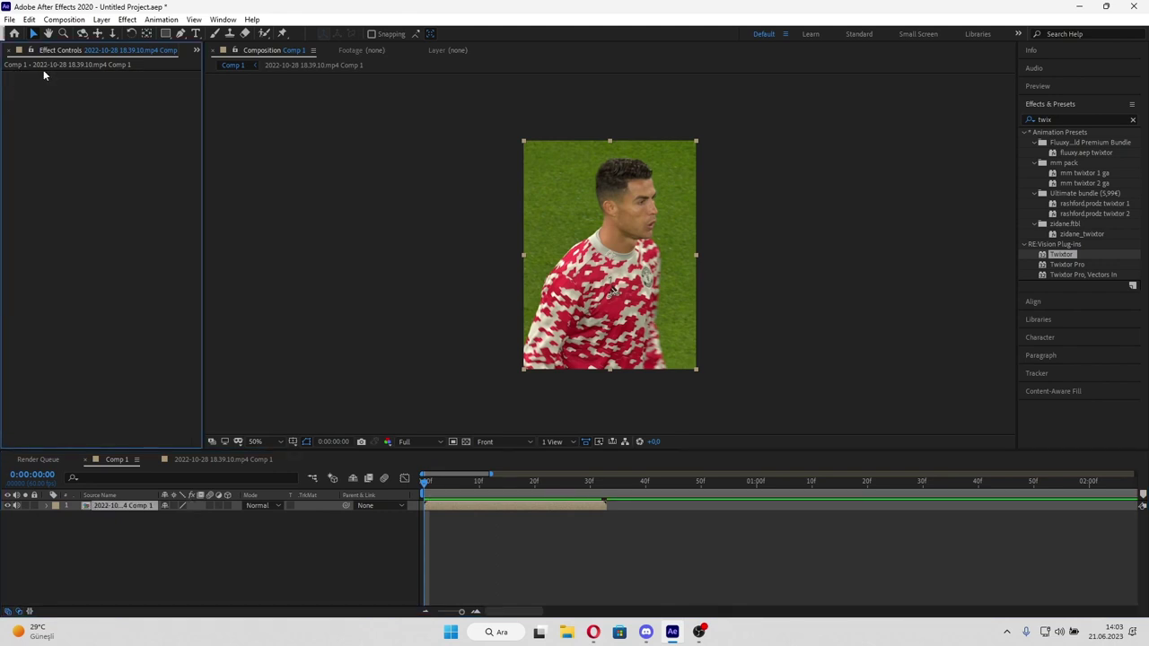
Step: Draw a test rectangular mask over the player, resize it, and delete it
{"action": "left_click", "coordinate": [165, 34]}
{"action": "left_click_drag", "start_coordinate": [534, 207], "coordinate": [682, 282]}
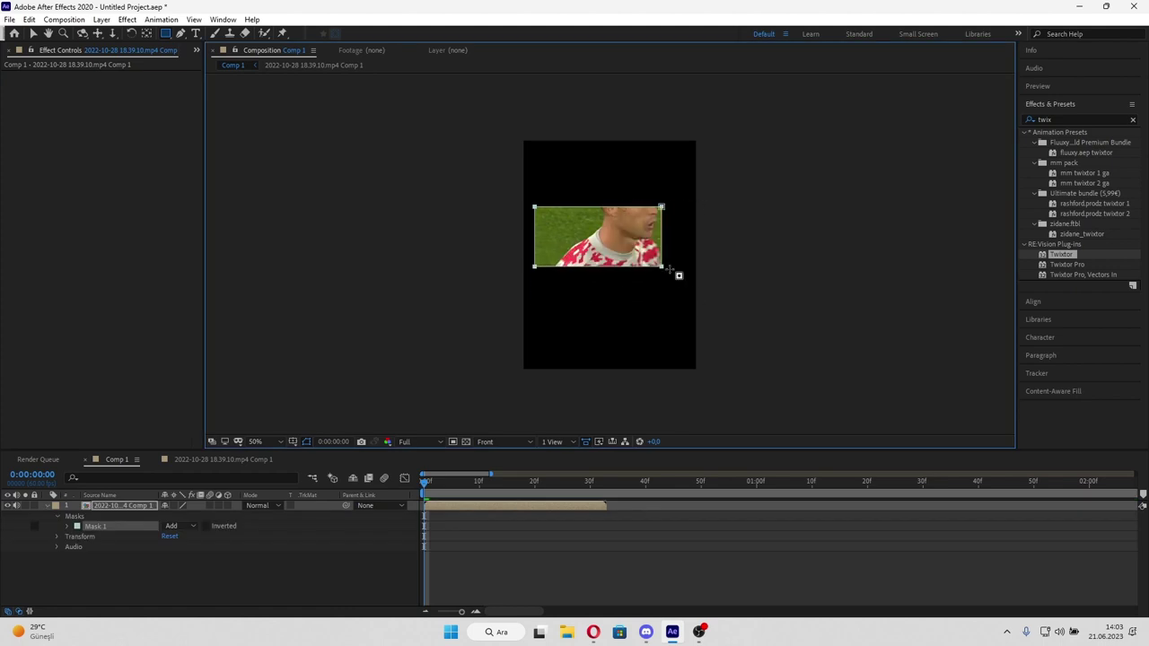
{"action": "left_click_drag", "start_coordinate": [683, 283], "coordinate": [662, 267]}
{"action": "key", "text": "Delete"}
Step: Draw a freeform pen mask around the player's chest, then undo it
{"action": "left_click", "coordinate": [196, 33]}
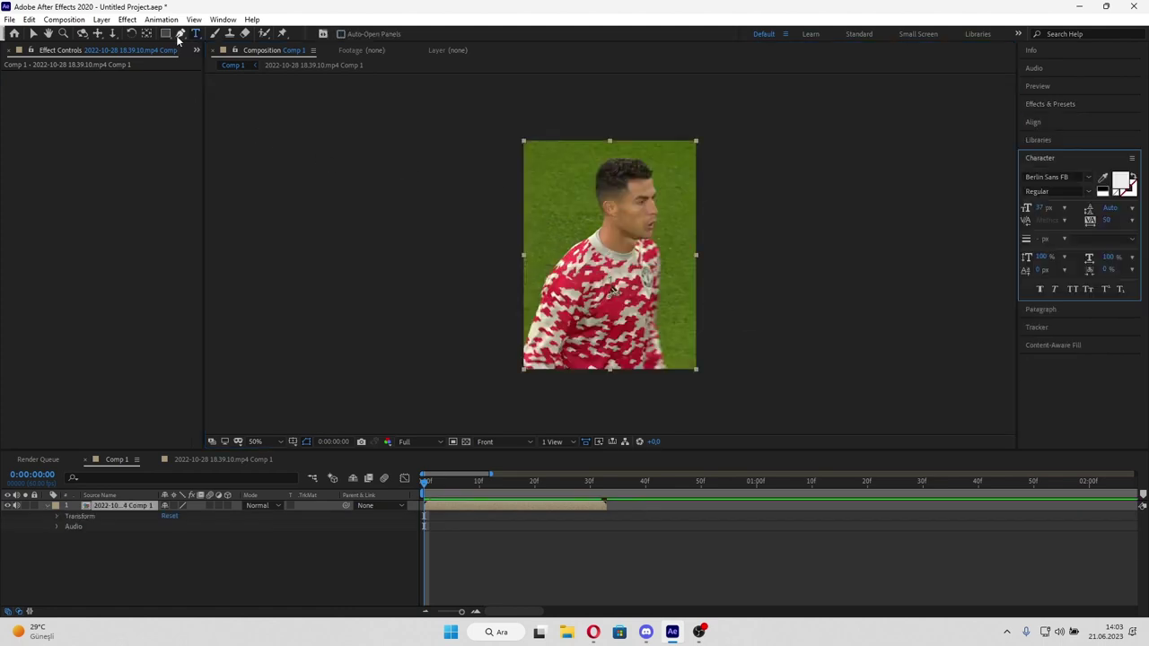
{"action": "left_click", "coordinate": [179, 34]}
{"action": "left_click", "coordinate": [574, 305]}
{"action": "left_click", "coordinate": [588, 225]}
{"action": "left_click", "coordinate": [646, 259]}
{"action": "left_click", "coordinate": [628, 305]}
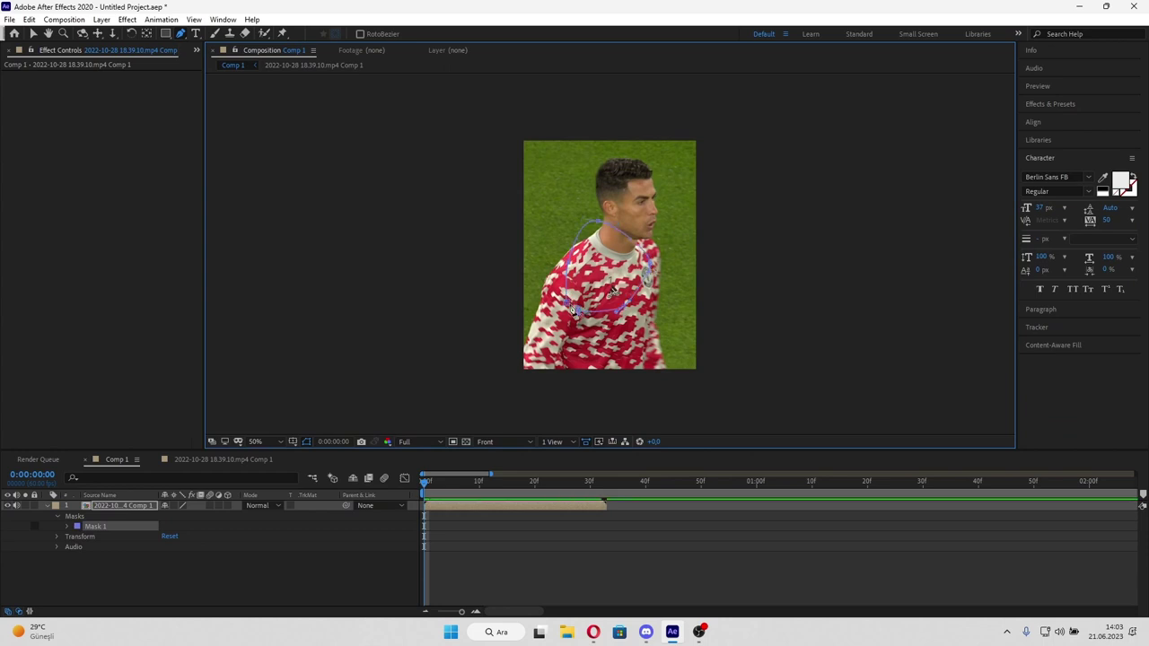
{"action": "left_click", "coordinate": [573, 307]}
{"action": "key", "text": "ctrl+z"}
{"action": "key", "text": "ctrl+z"}
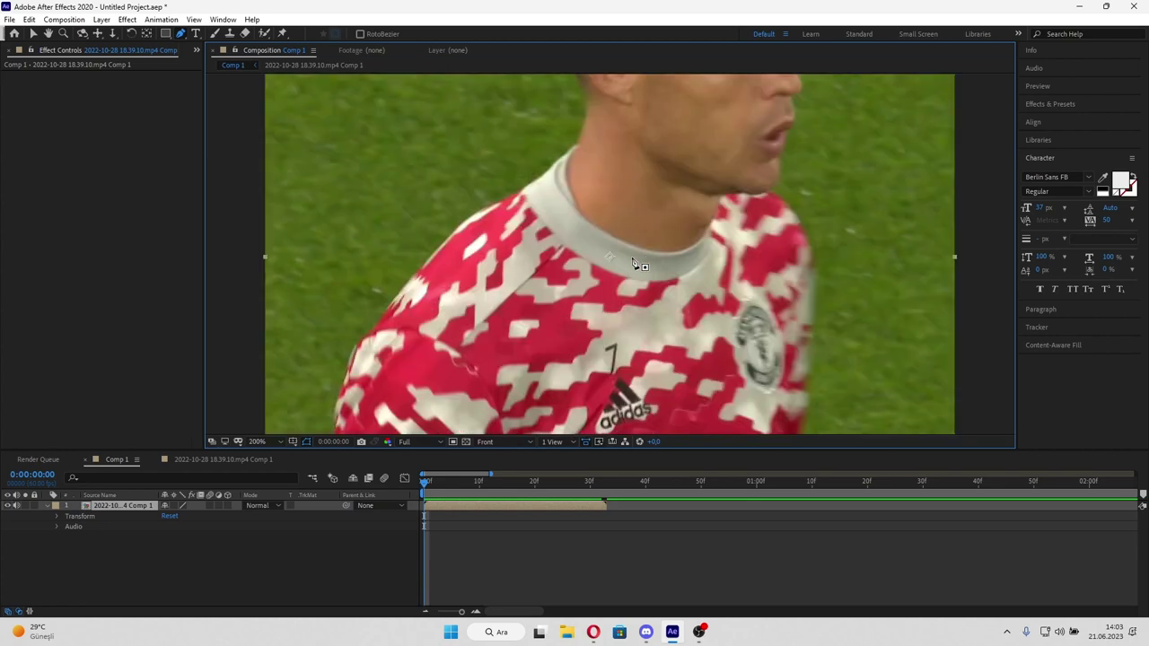
Step: At 200% zoom, try and undo a jersey mask path, then open the footage with the Roto Brush tool
{"action": "key", "text": "period"}
{"action": "key", "text": "period"}
{"action": "left_click", "coordinate": [422, 266]}
{"action": "left_click", "coordinate": [524, 205]}
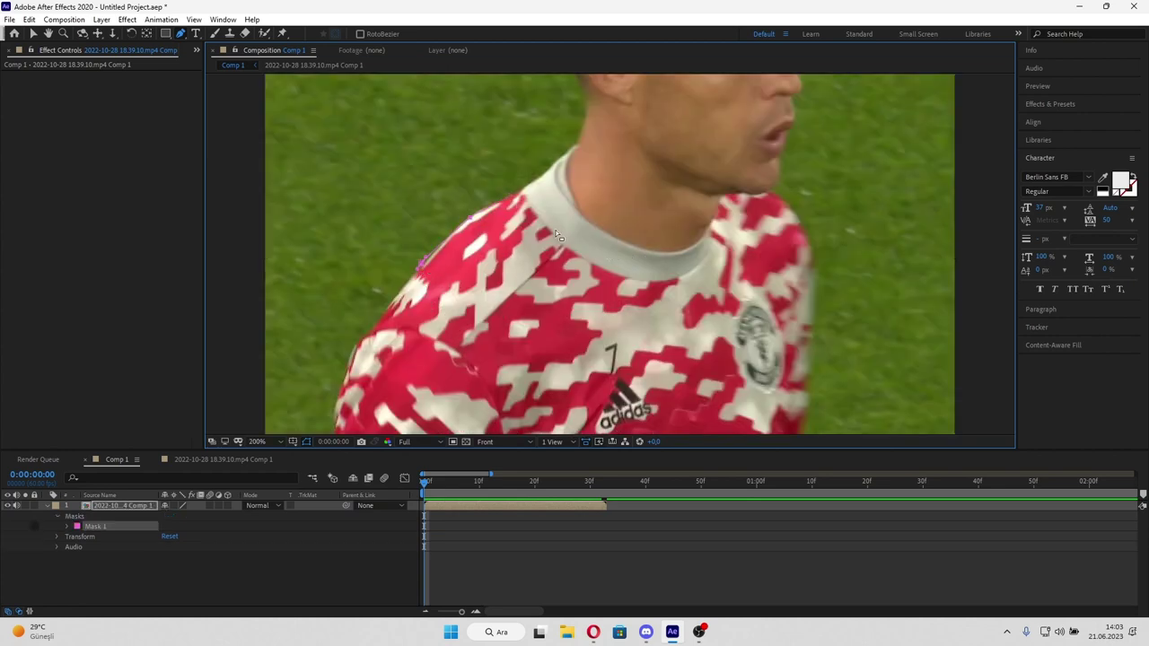
{"action": "key", "text": "ctrl+z"}
{"action": "key", "text": "ctrl+z"}
{"action": "key", "text": "comma"}
{"action": "key", "text": "comma"}
{"action": "key", "text": "period"}
{"action": "key", "text": "comma"}
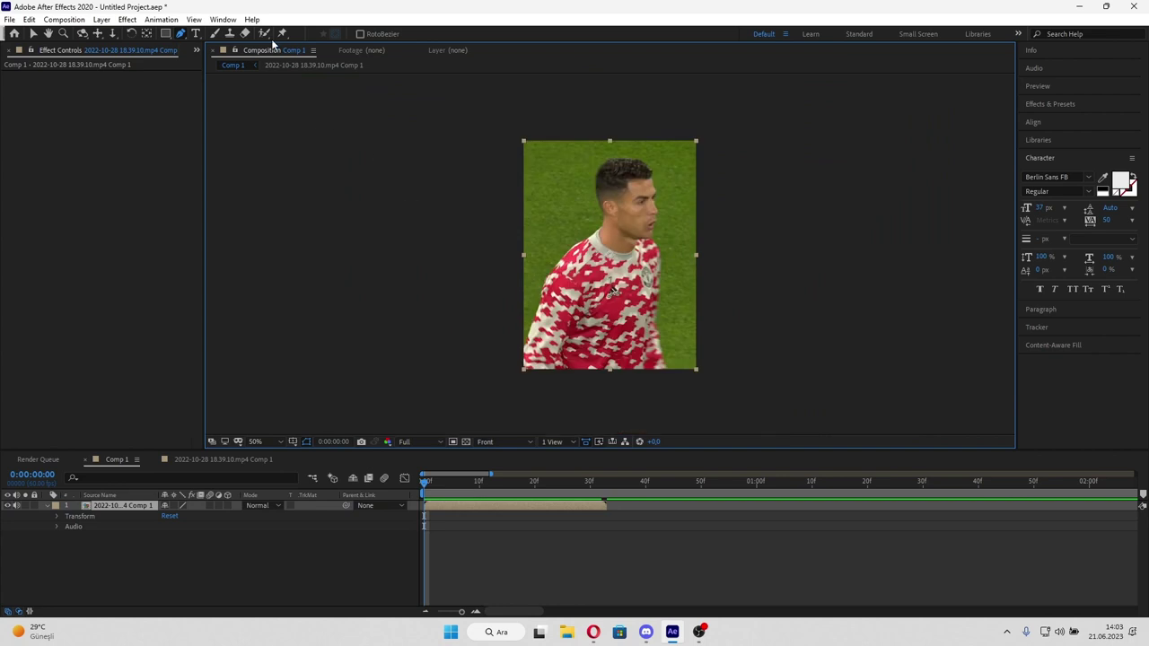
{"action": "left_click", "coordinate": [265, 34]}
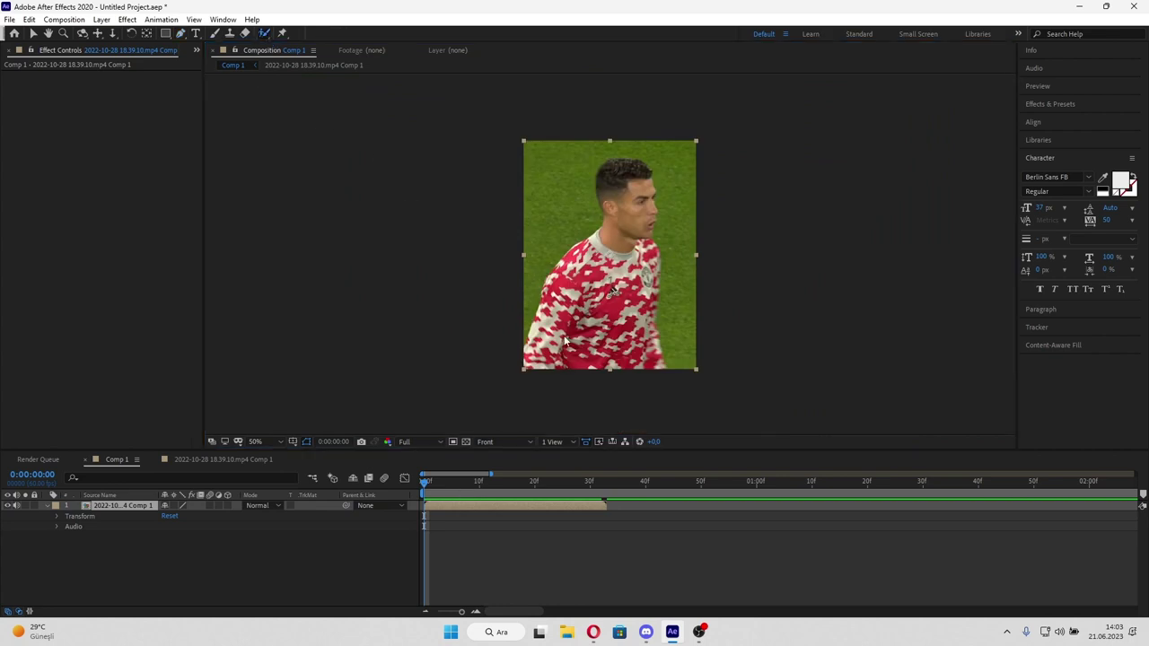
{"action": "double_click", "coordinate": [605, 277]}
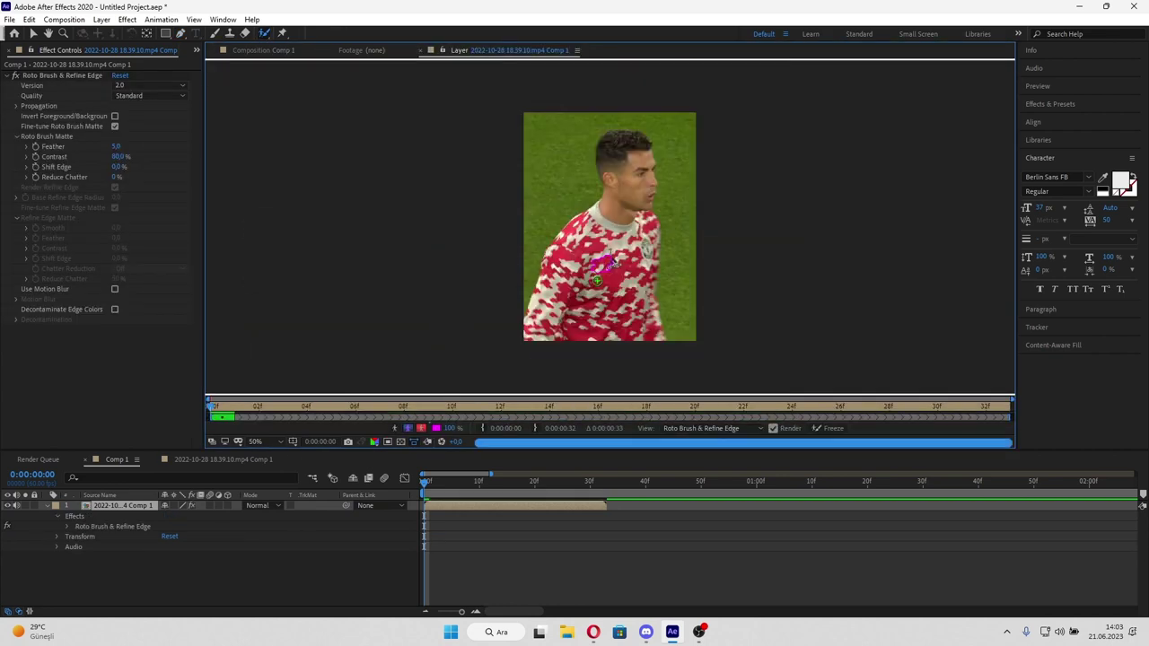
Step: Paint Roto Brush foreground over the torso and left shoulder, and subtract the grass above the head
{"action": "mouse_move", "coordinate": [602, 226]}
{"action": "left_mouse_down"}
{"action": "mouse_move", "coordinate": [658, 261]}
{"action": "mouse_move", "coordinate": [615, 187]}
{"action": "mouse_move", "coordinate": [574, 256]}
{"action": "mouse_move", "coordinate": [620, 316]}
{"action": "left_mouse_up"}
{"action": "scroll", "coordinate": [611, 217], "scroll_direction": "up", "scroll_amount": 2}
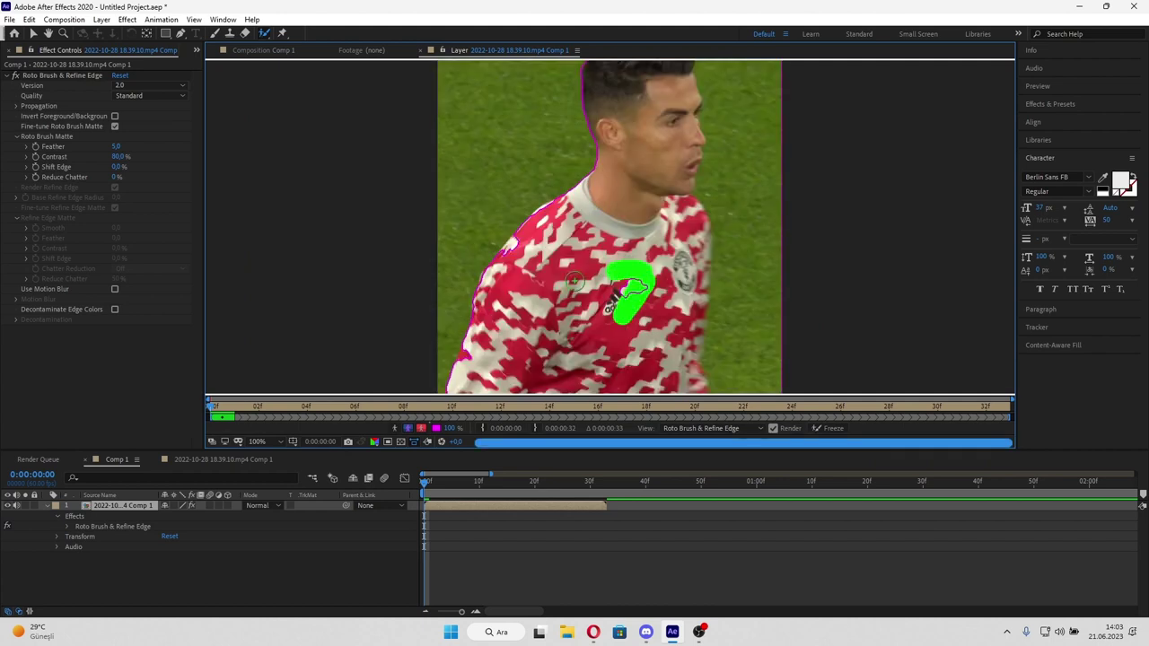
{"action": "left_click_drag", "start_coordinate": [545, 260], "coordinate": [513, 235]}
{"action": "scroll", "coordinate": [655, 142], "scroll_direction": "down", "scroll_amount": 2}
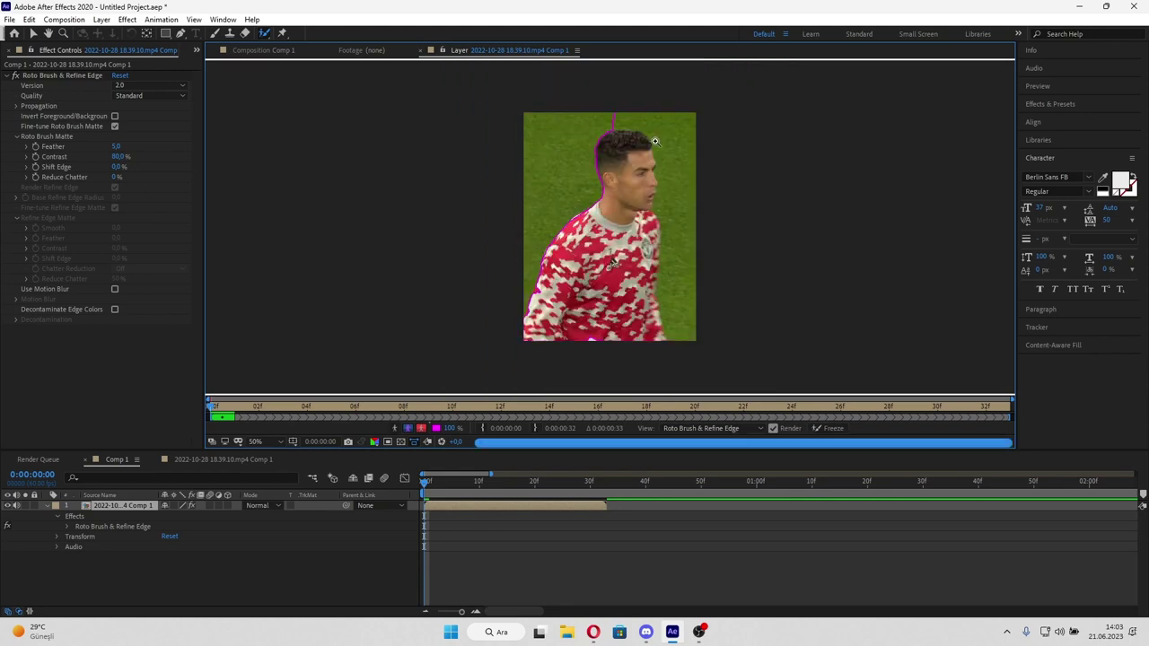
{"action": "scroll", "coordinate": [655, 142], "scroll_direction": "up", "scroll_amount": 2}
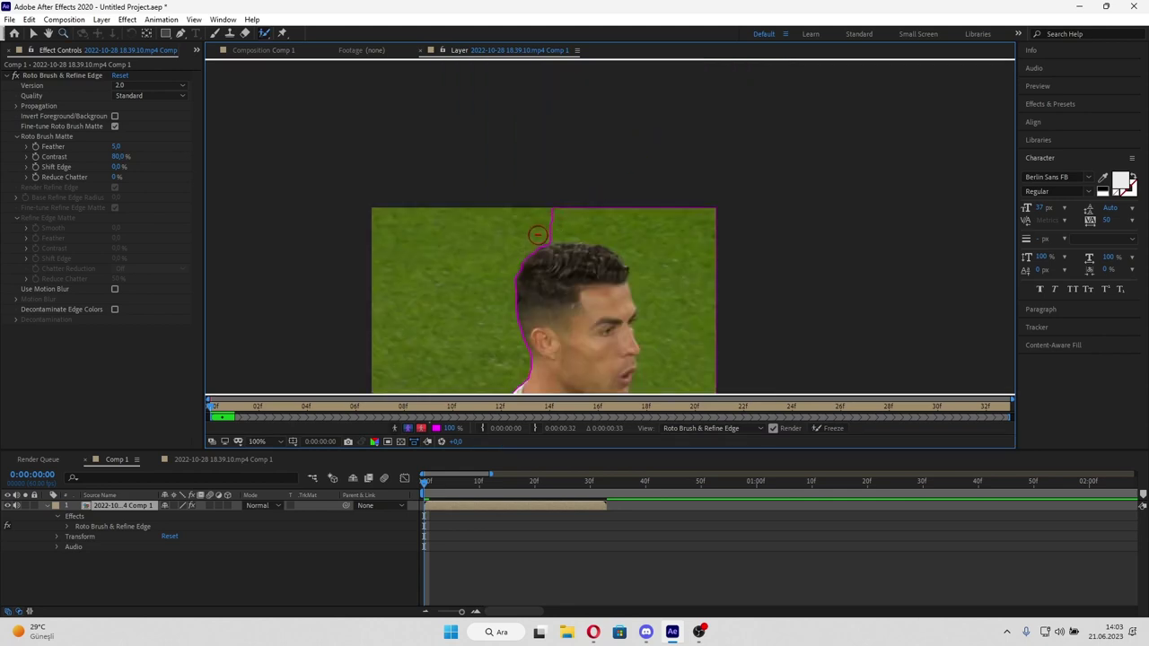
{"action": "left_click_drag", "start_coordinate": [537, 235], "coordinate": [650, 376]}
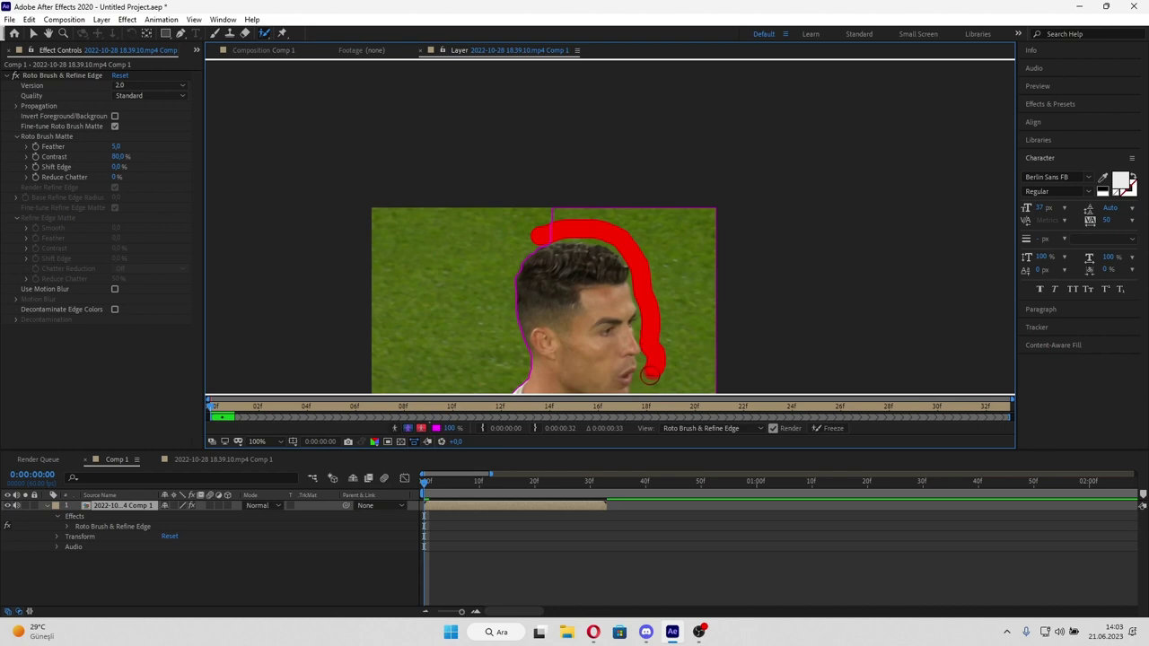
{"action": "scroll", "coordinate": [664, 297], "scroll_direction": "down", "scroll_amount": 2}
{"action": "scroll", "coordinate": [627, 305], "scroll_direction": "up", "scroll_amount": 2}
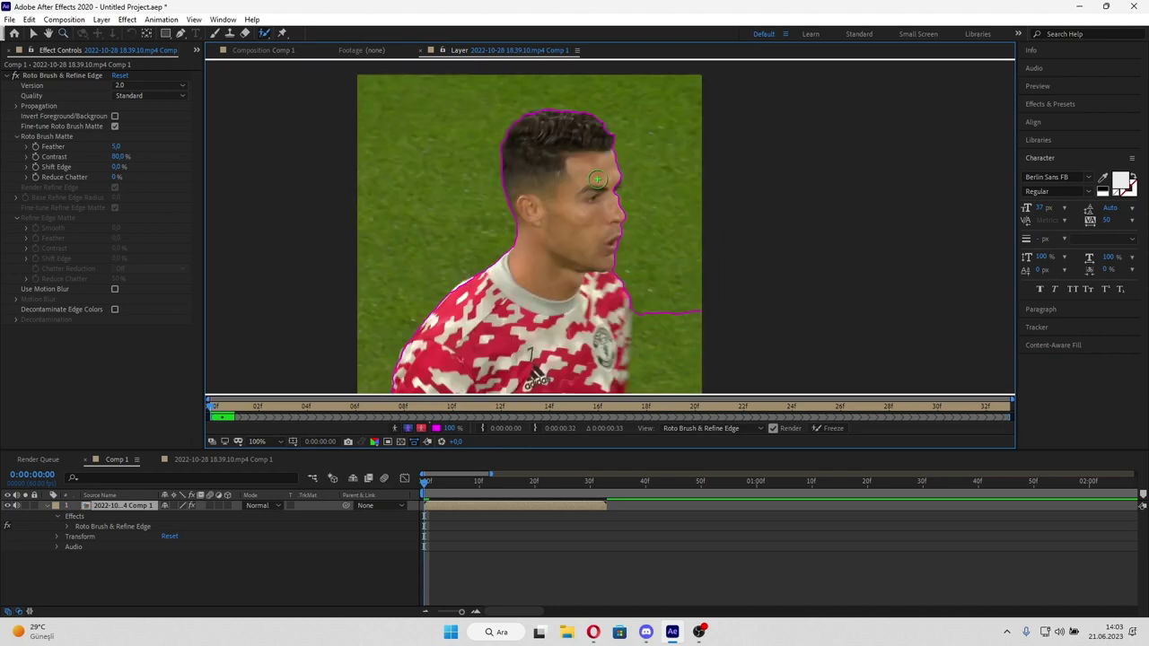
Step: Subtract grass along the shirt's right edge to trim the matte
{"action": "left_click_drag", "start_coordinate": [647, 298], "coordinate": [647, 382]}
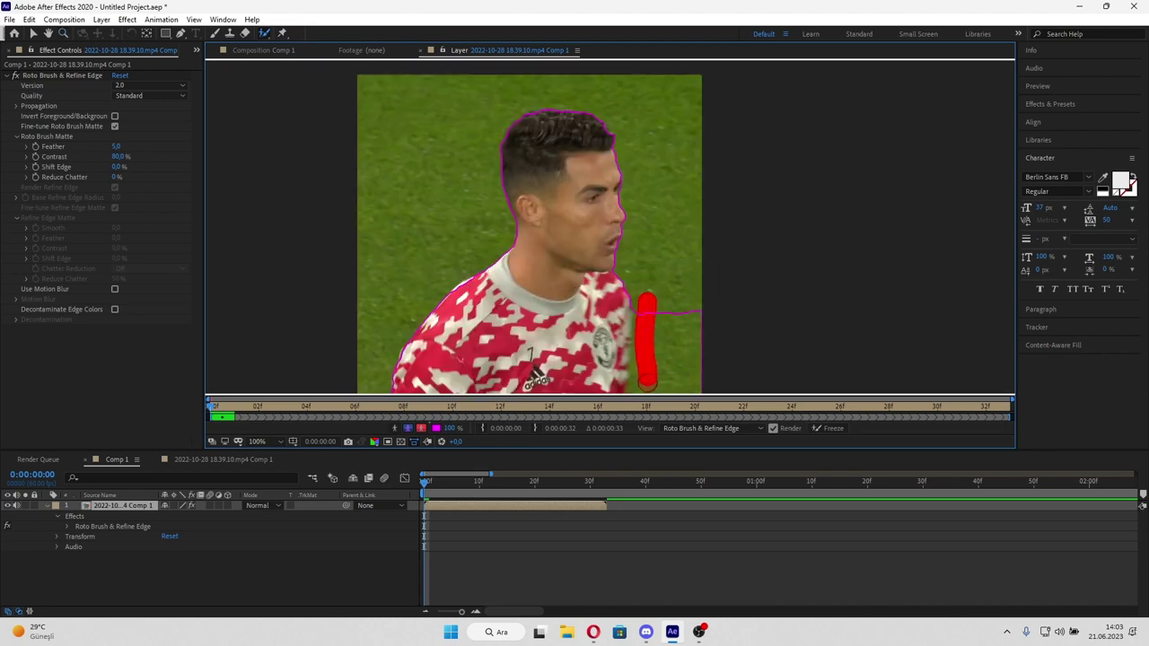
{"action": "scroll", "coordinate": [647, 359], "scroll_direction": "down", "scroll_amount": 2}
{"action": "scroll", "coordinate": [608, 330], "scroll_direction": "up", "scroll_amount": 2}
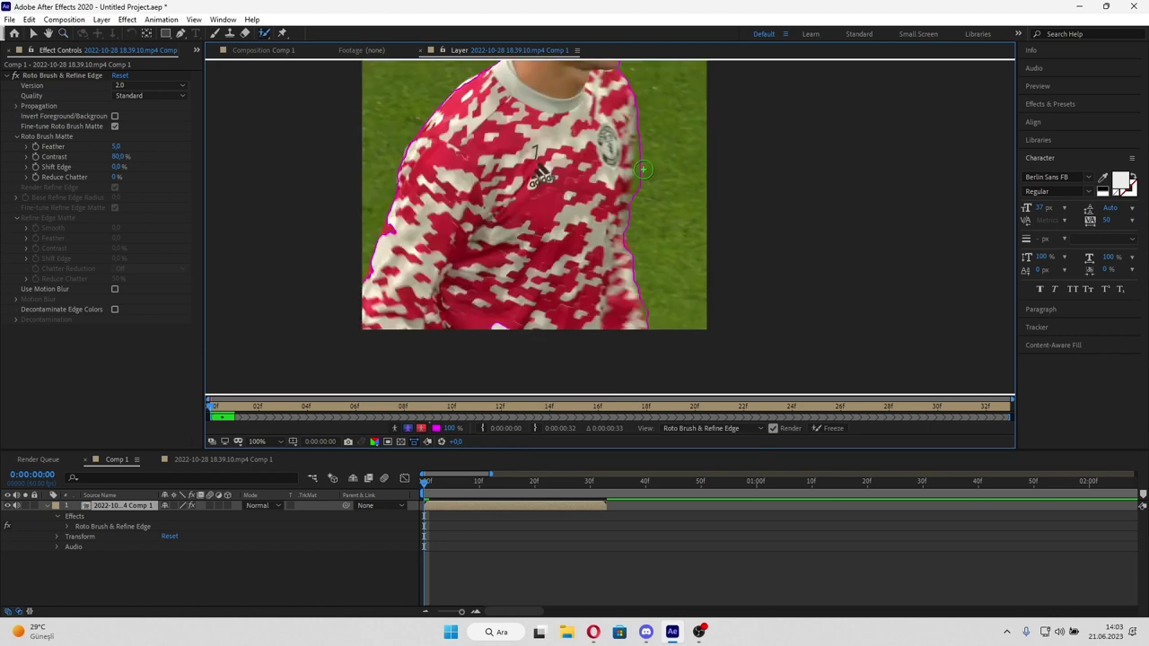
{"action": "left_click_drag", "start_coordinate": [648, 121], "coordinate": [645, 186]}
{"action": "scroll", "coordinate": [664, 292], "scroll_direction": "down", "scroll_amount": 2}
{"action": "scroll", "coordinate": [658, 299], "scroll_direction": "up", "scroll_amount": 2}
{"action": "scroll", "coordinate": [658, 298], "scroll_direction": "down", "scroll_amount": 2}
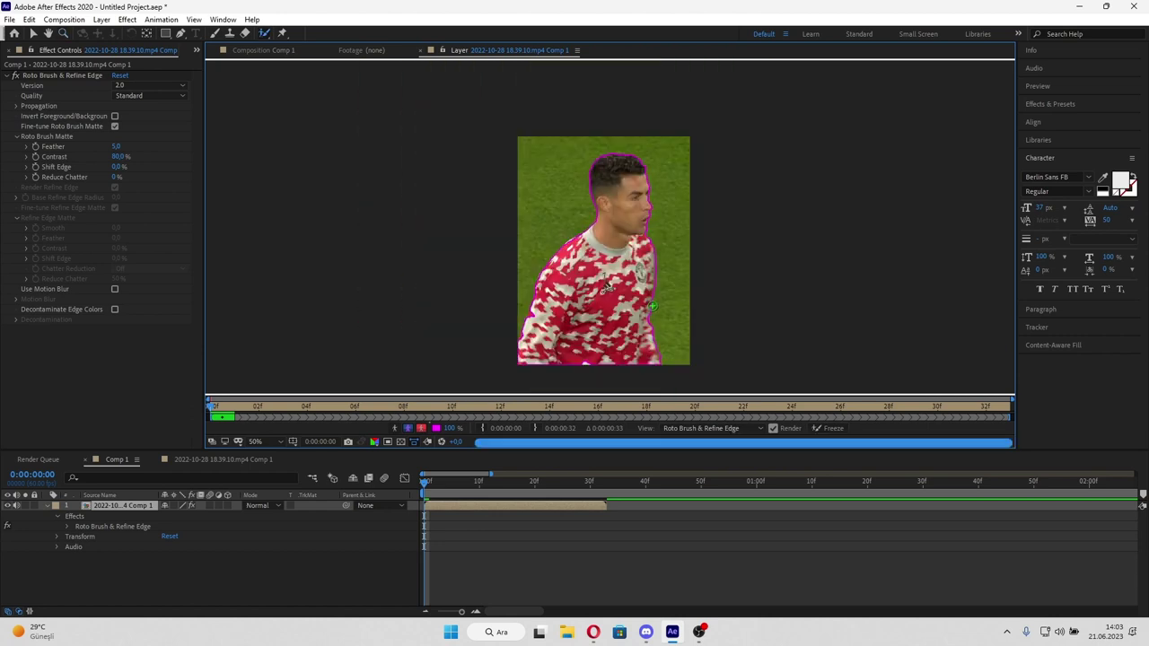
{"action": "scroll", "coordinate": [660, 296], "scroll_direction": "up", "scroll_amount": 2}
{"action": "scroll", "coordinate": [602, 224], "scroll_direction": "up", "scroll_amount": 2}
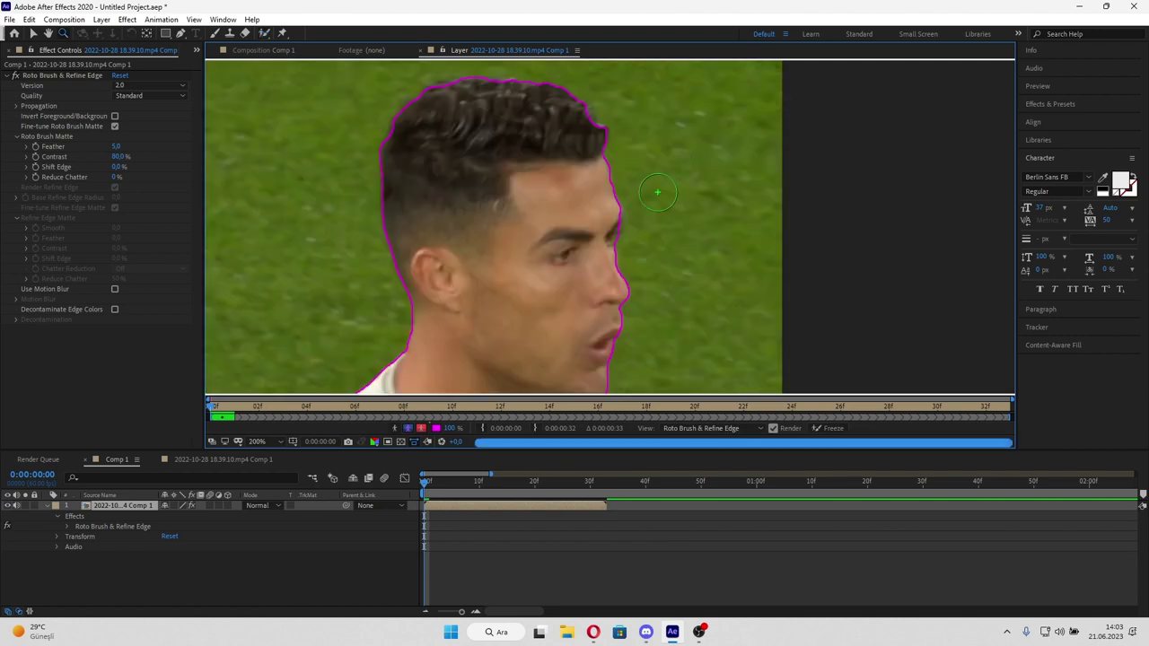
Step: Touch up the matte near the face, zoom out to 50%, and jump to the last frame
{"action": "left_click", "coordinate": [602, 225]}
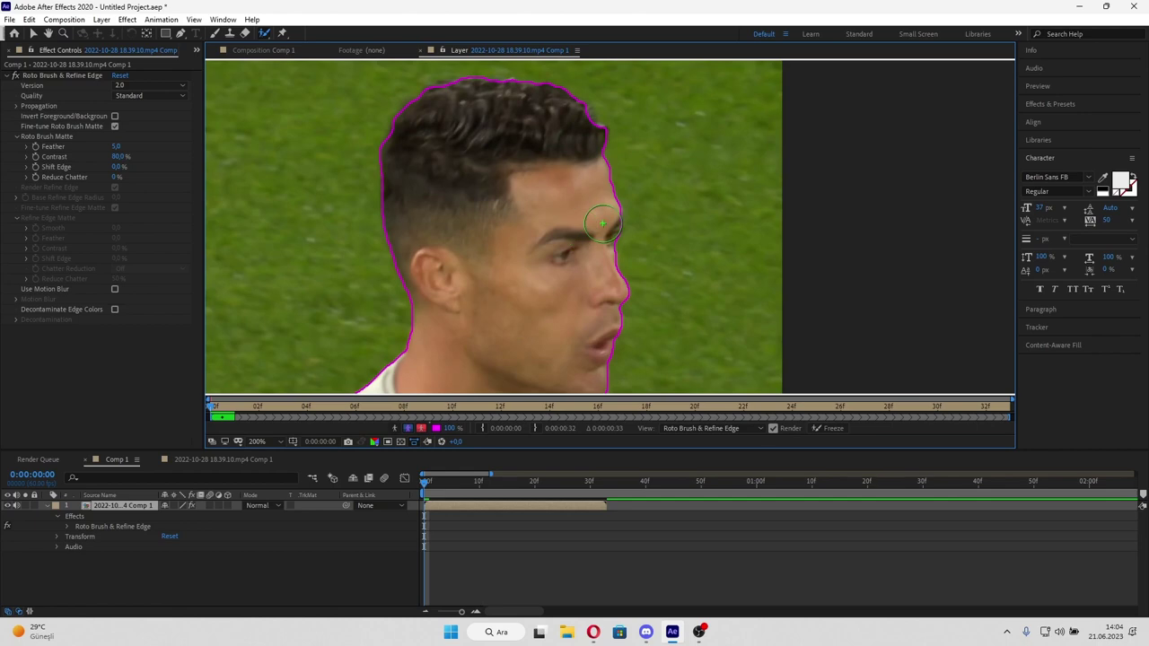
{"action": "left_click", "coordinate": [603, 223]}
{"action": "key", "text": "comma"}
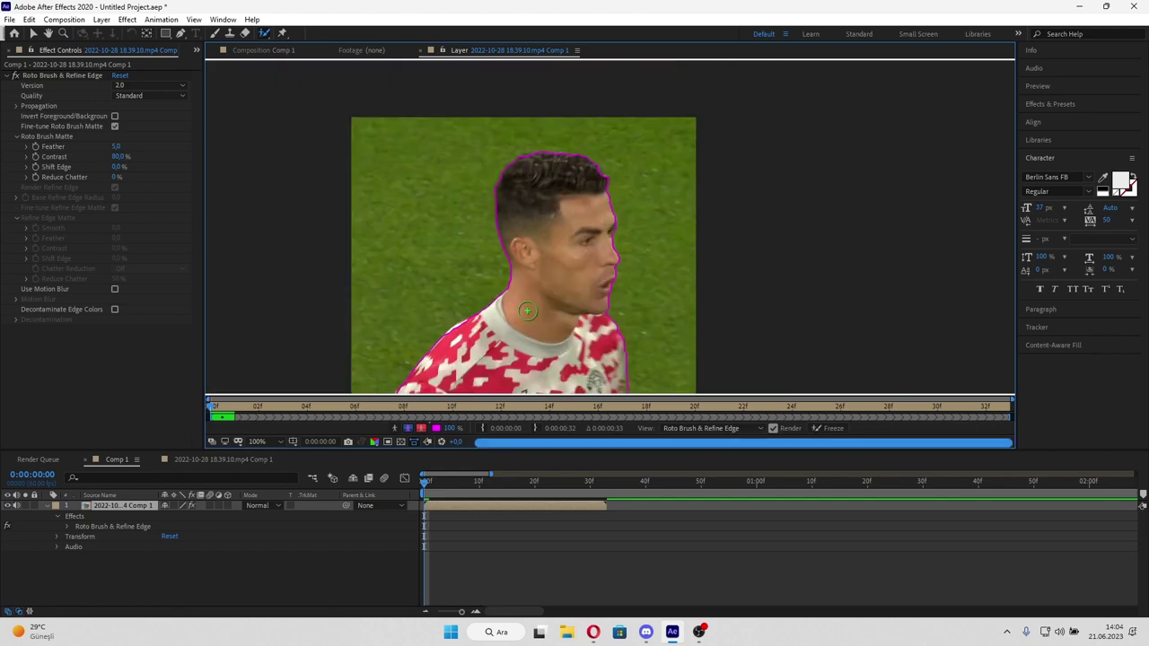
{"action": "scroll", "coordinate": [562, 324], "scroll_direction": "down", "scroll_amount": 3}
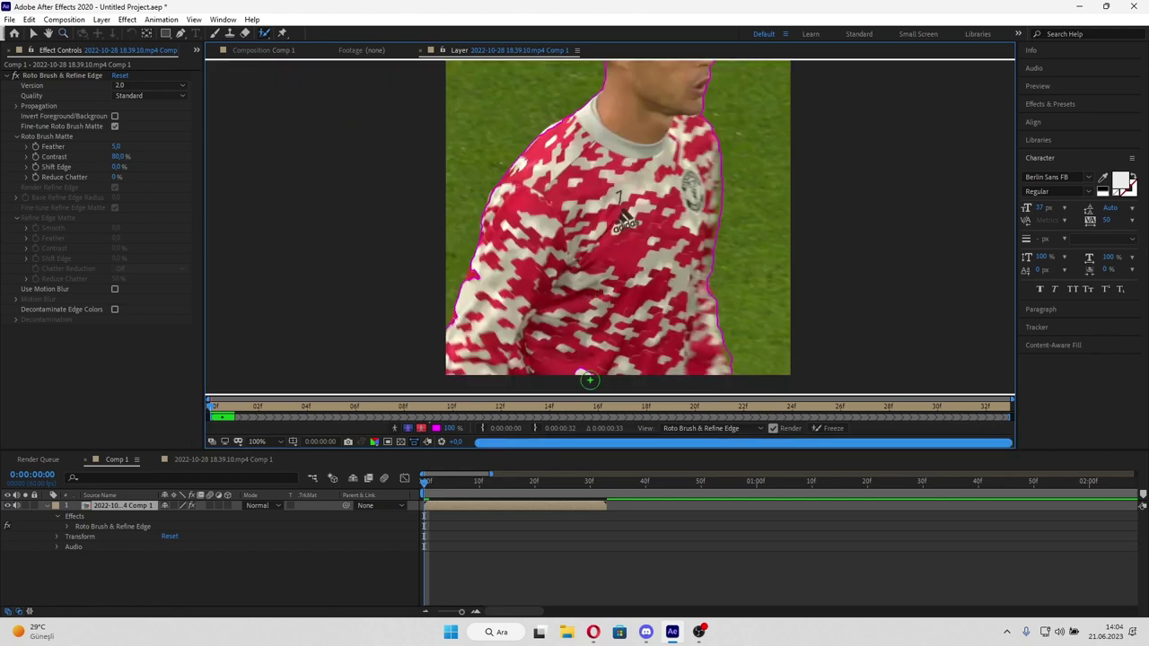
{"action": "scroll", "coordinate": [628, 213], "scroll_direction": "up", "scroll_amount": 1}
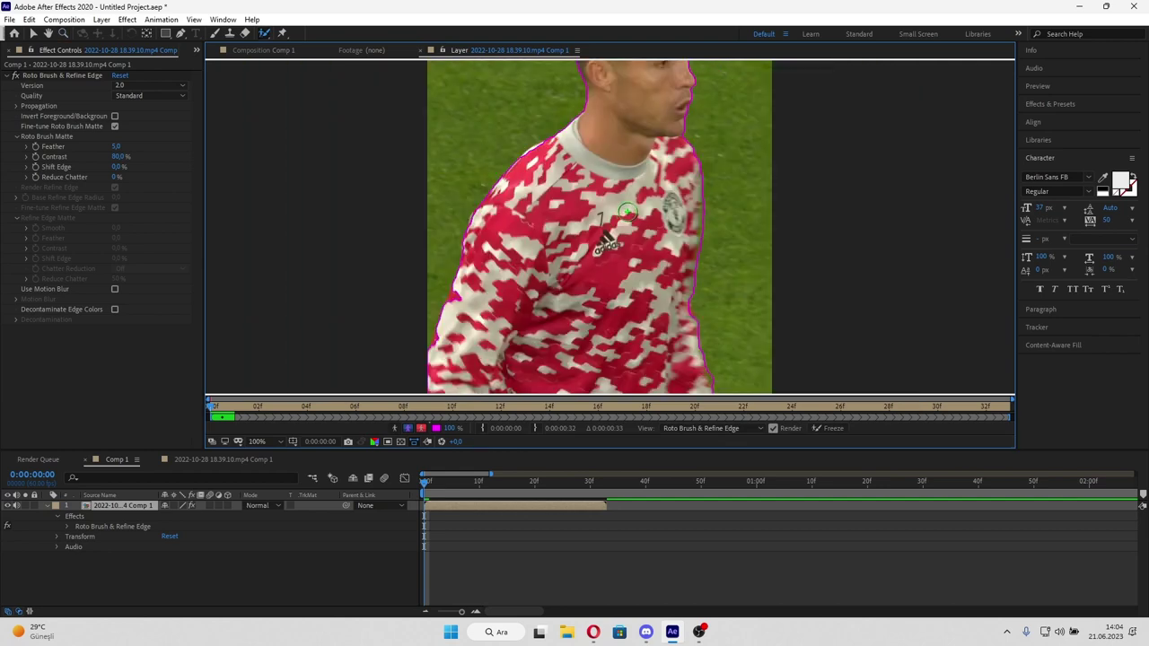
{"action": "key", "text": "comma"}
{"action": "key", "text": "End"}
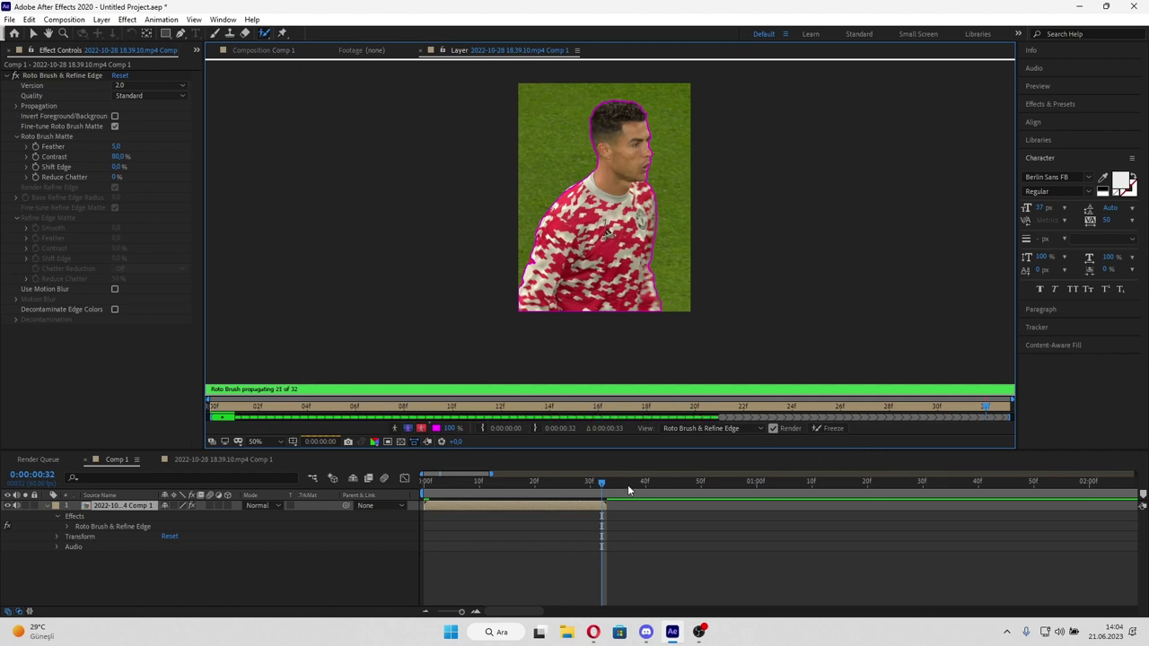
Step: Check the matte around frame 6, freeze the Roto Brush propagation, and preview Comp 1
{"action": "key", "text": "Home"}
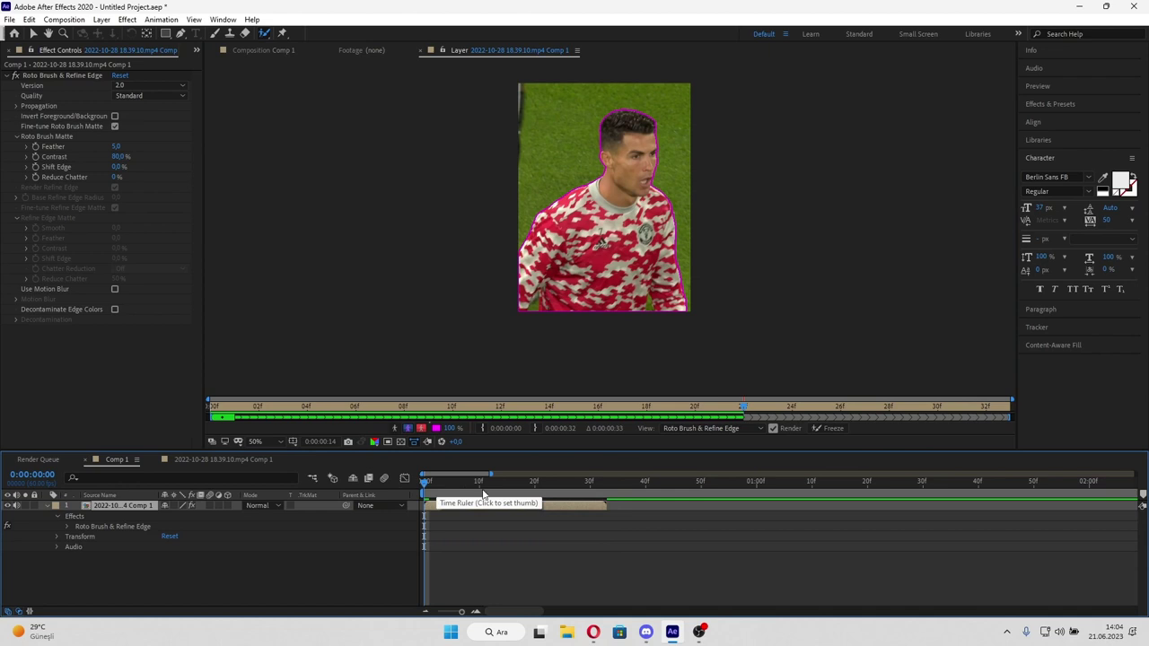
{"action": "left_click", "coordinate": [455, 490]}
{"action": "left_click_drag", "start_coordinate": [453, 489], "coordinate": [464, 492]}
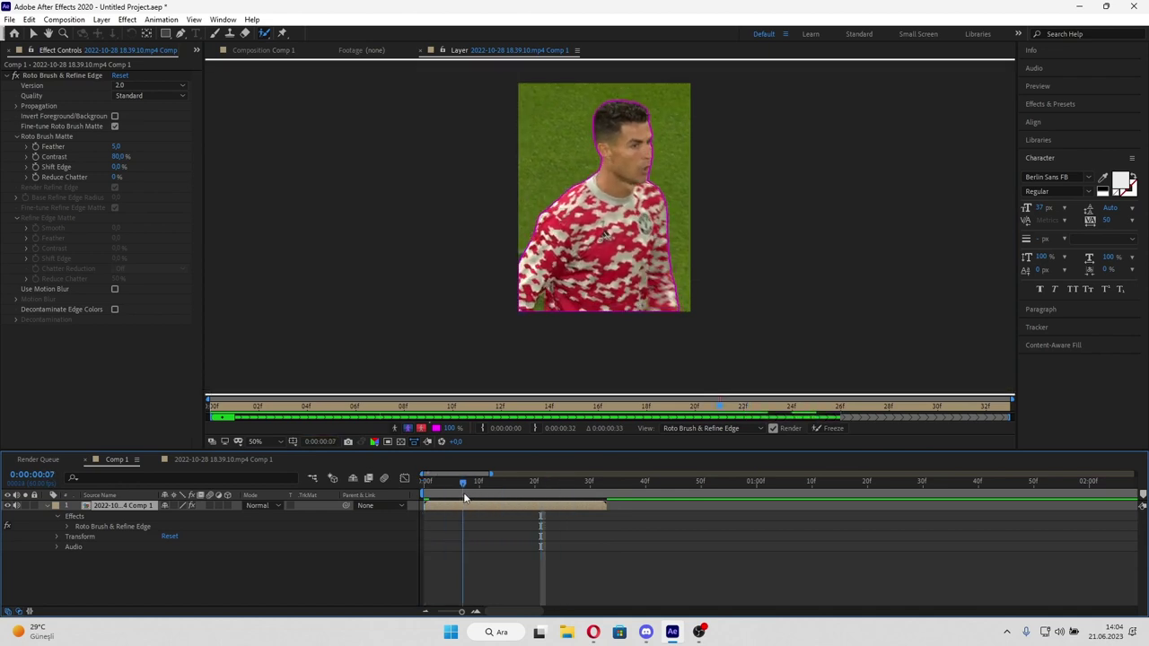
{"action": "left_click", "coordinate": [835, 429]}
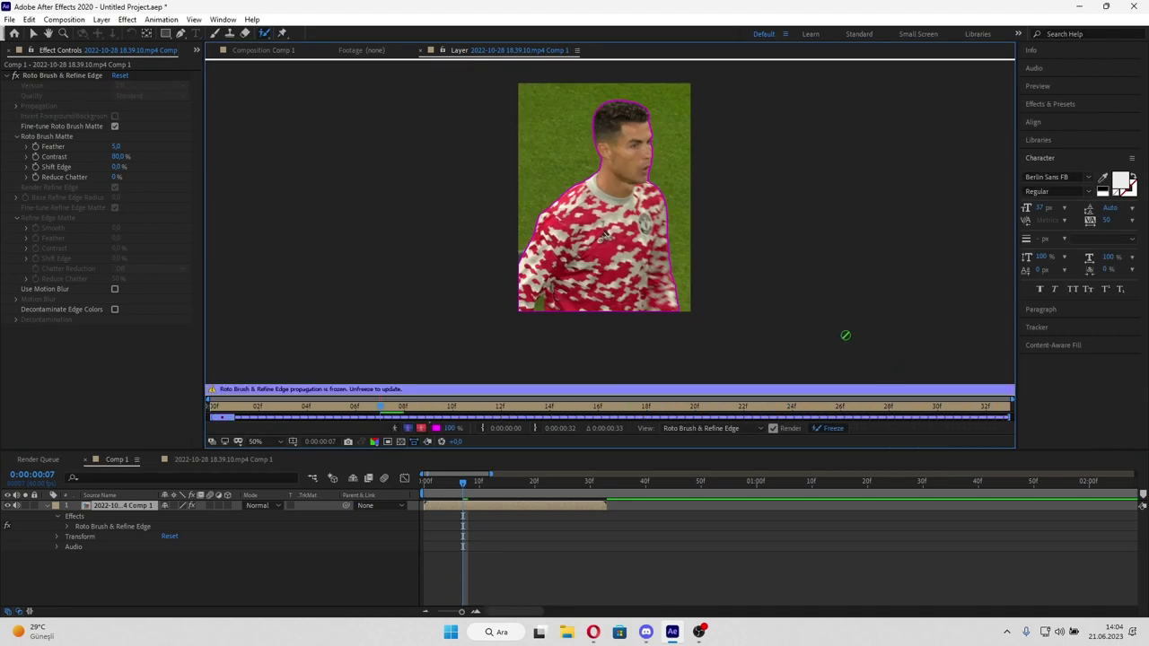
{"action": "left_click", "coordinate": [284, 52]}
{"action": "key", "text": "space"}
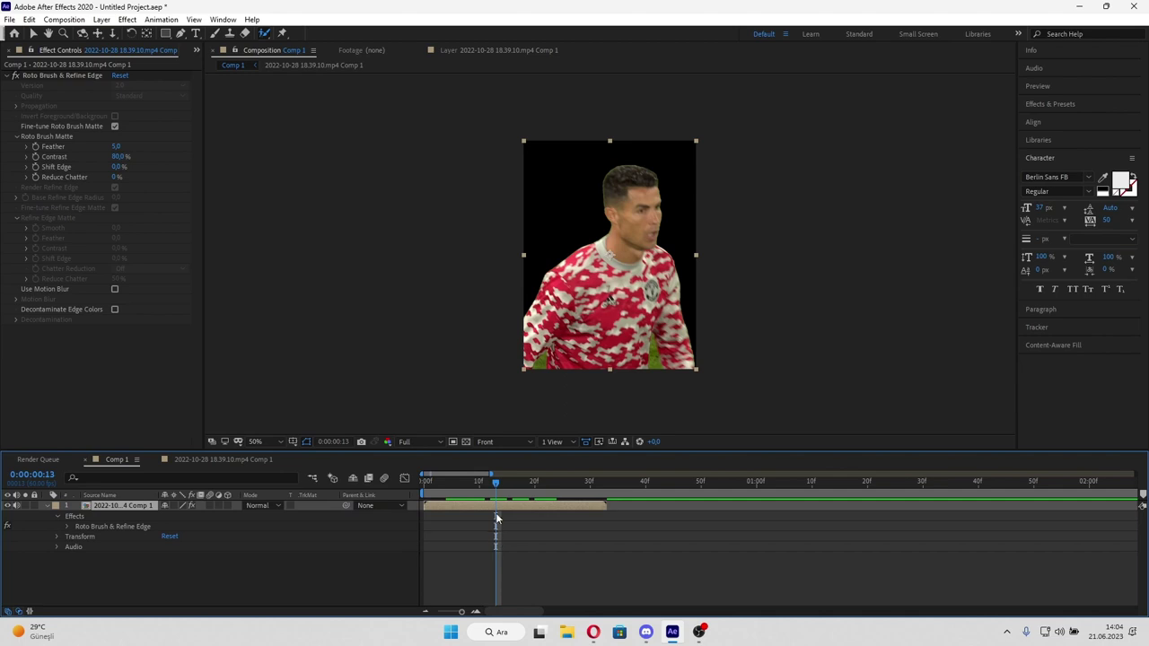
Step: From the first frame, auto-trace the player layer into a keyframed mask and scrub to check it
{"action": "left_click", "coordinate": [315, 552]}
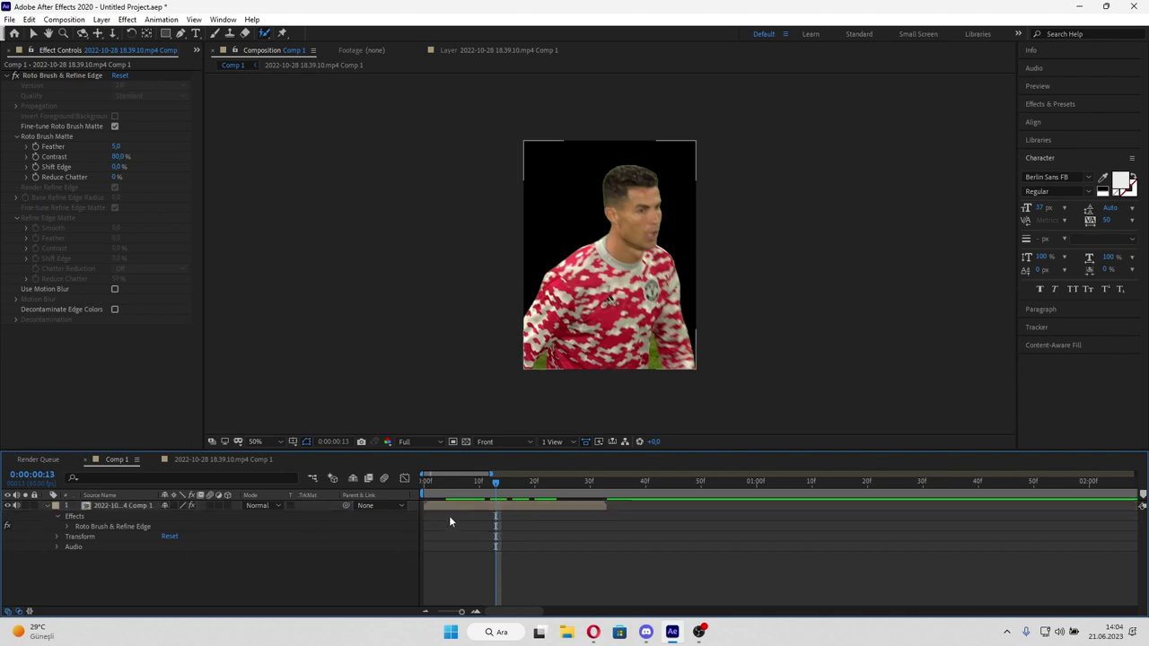
{"action": "left_click", "coordinate": [458, 506]}
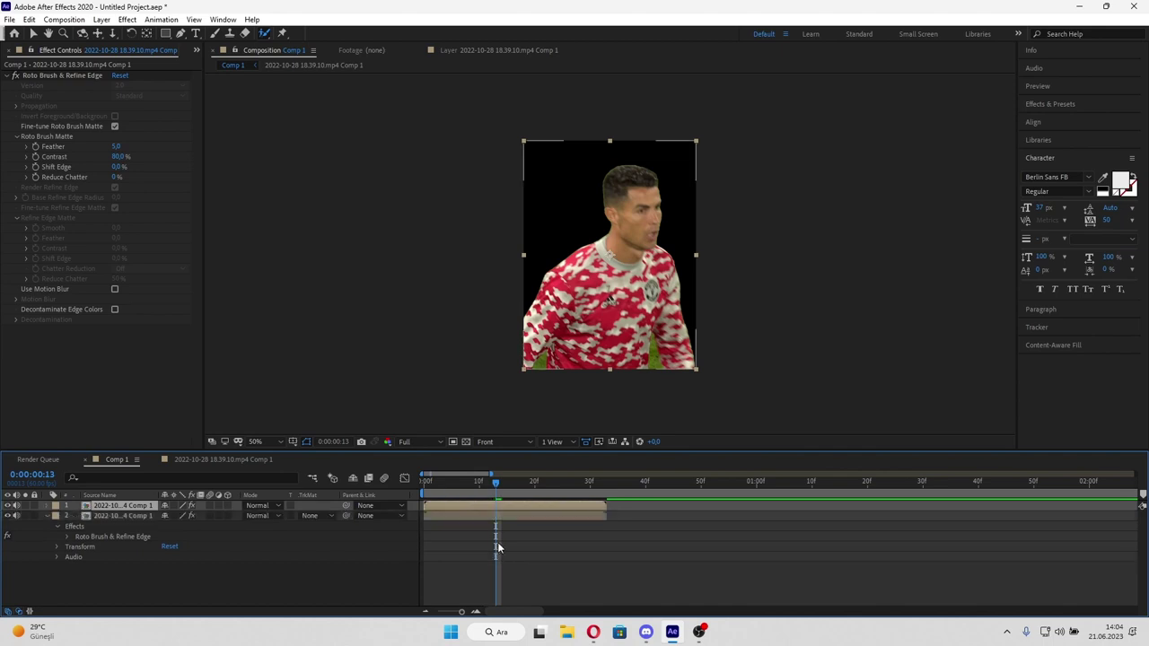
{"action": "left_click", "coordinate": [462, 489]}
{"action": "left_click", "coordinate": [415, 486]}
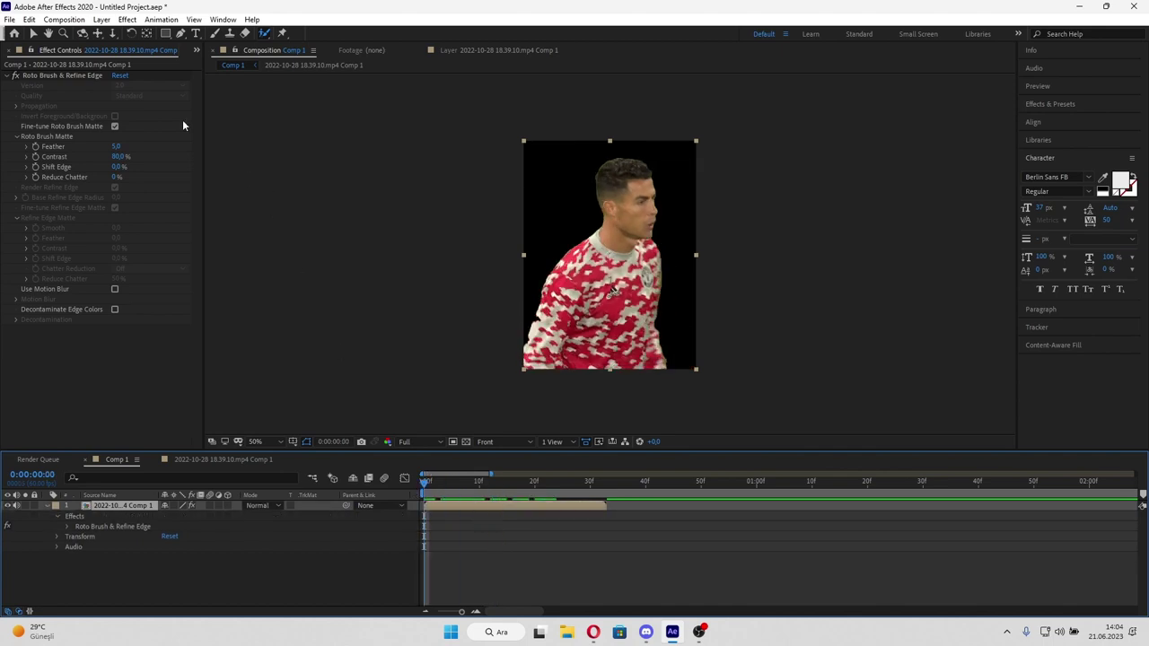
{"action": "left_click", "coordinate": [102, 19]}
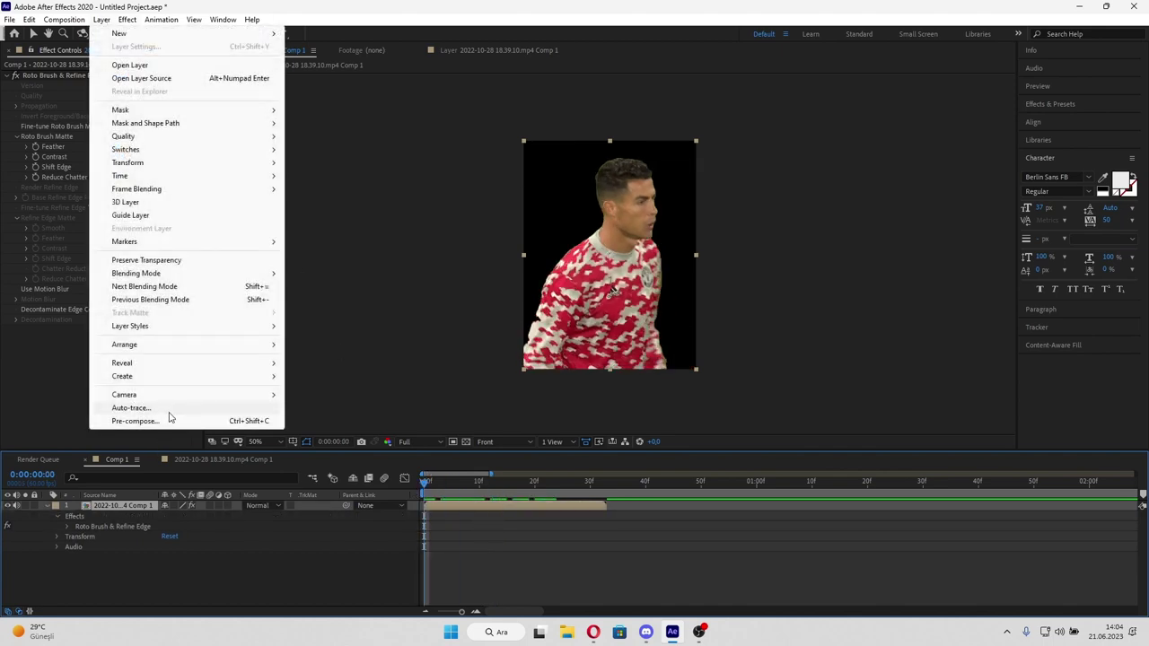
{"action": "left_click", "coordinate": [166, 409]}
{"action": "left_click", "coordinate": [352, 394]}
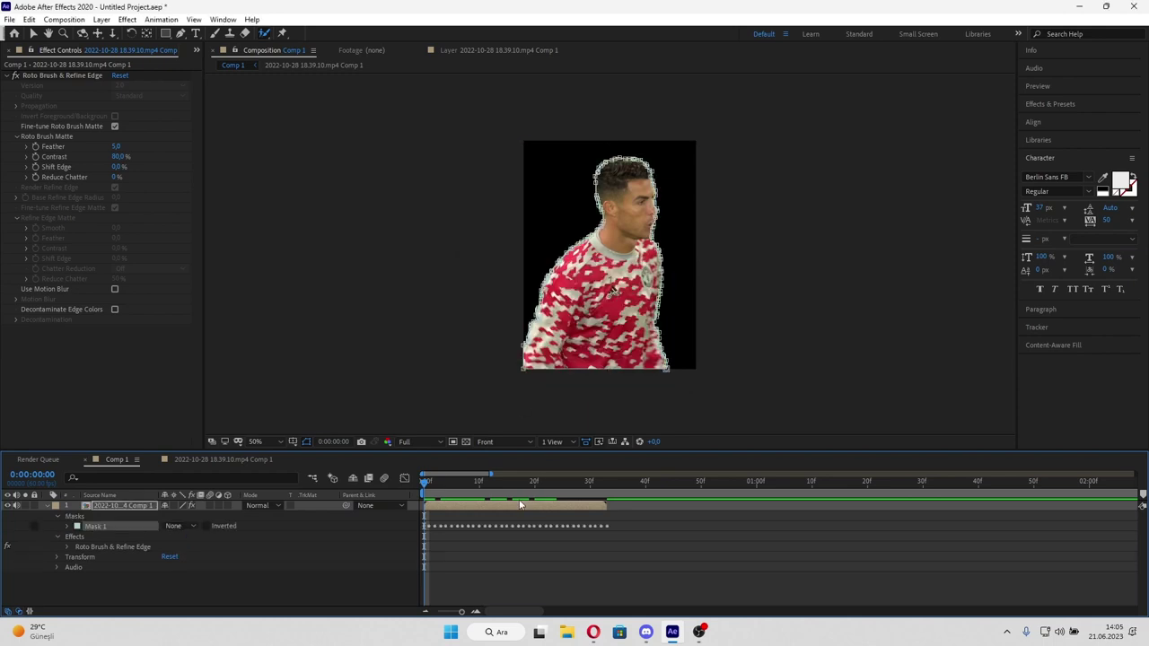
{"action": "left_click_drag", "start_coordinate": [452, 481], "coordinate": [471, 481]}
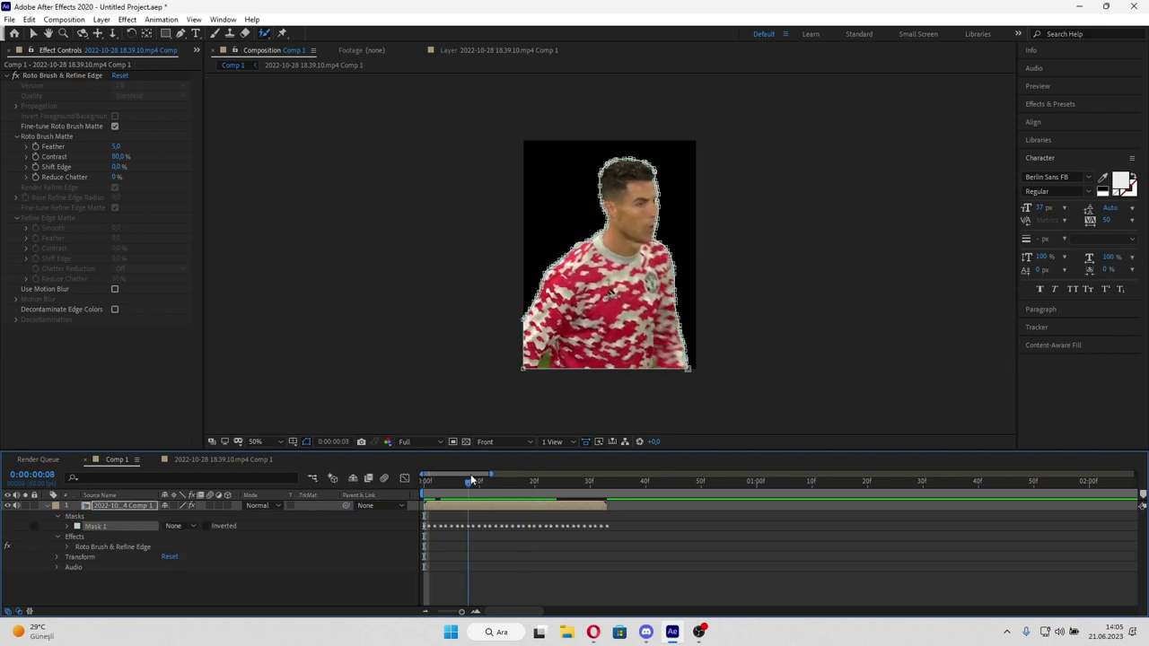
{"action": "mouse_move", "coordinate": [471, 481]}
{"action": "left_mouse_down"}
{"action": "mouse_move", "coordinate": [424, 481]}
{"action": "mouse_move", "coordinate": [446, 482]}
{"action": "left_mouse_up"}
Step: Delete the Roto Brush & Refine Edge effect from the layer
{"action": "left_click", "coordinate": [508, 545]}
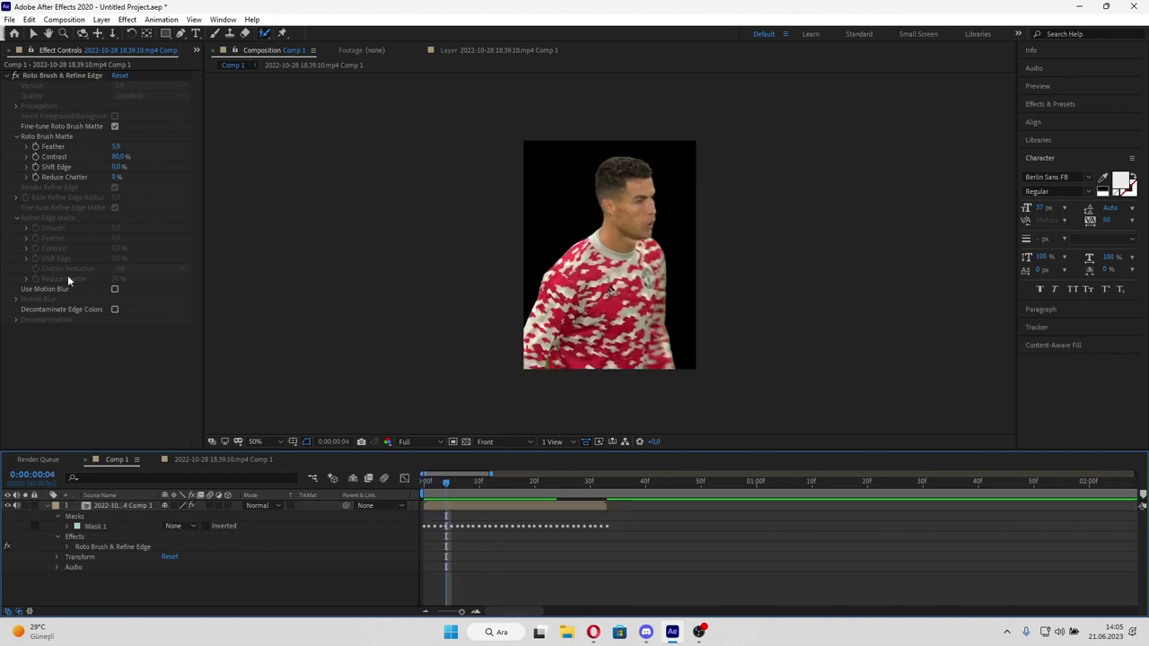
{"action": "left_click", "coordinate": [42, 75]}
{"action": "key", "text": "Delete"}
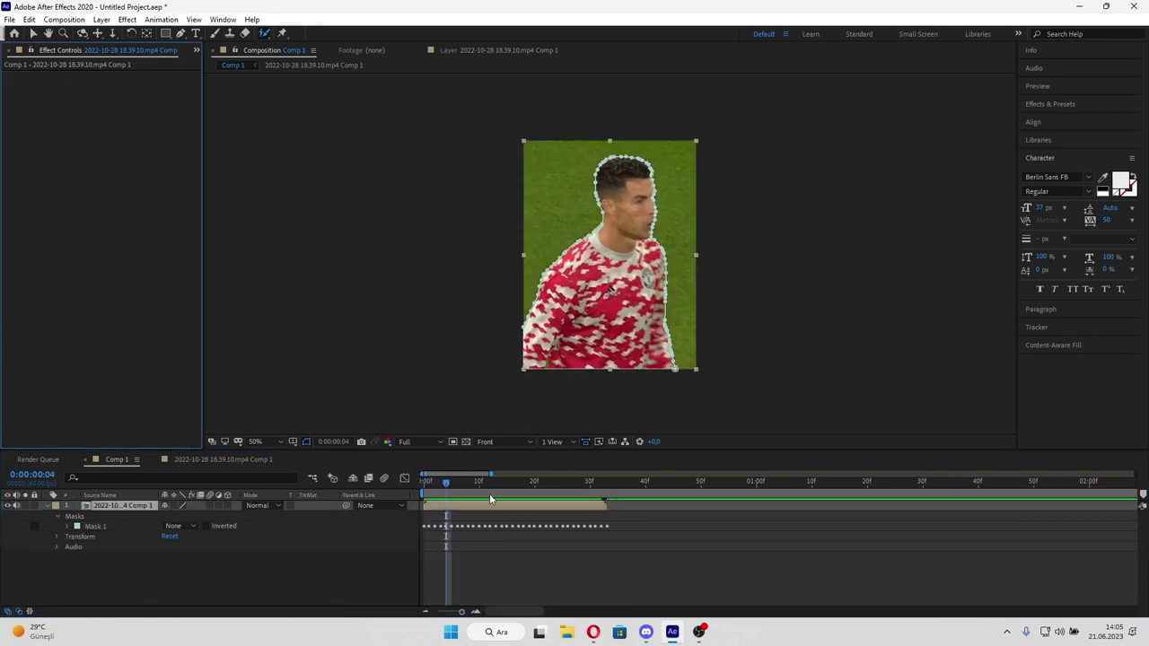
Step: From the first frame, search for Saber in Effects & Presets and apply it to the player layer
{"action": "left_click_drag", "start_coordinate": [445, 482], "coordinate": [424, 481]}
{"action": "left_click", "coordinate": [1049, 104]}
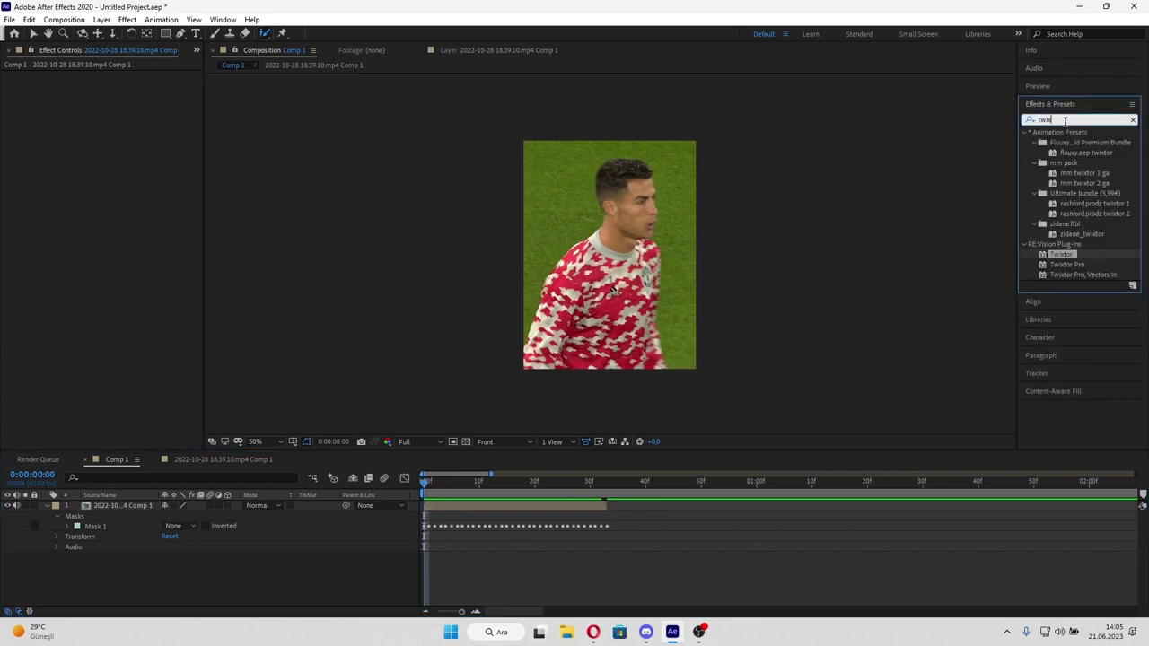
{"action": "left_click", "coordinate": [1030, 119]}
{"action": "type", "text": "ab"}
{"action": "mouse_move", "coordinate": [1059, 172]}
{"action": "left_mouse_down"}
{"action": "mouse_move", "coordinate": [450, 495]}
{"action": "mouse_move", "coordinate": [450, 510]}
{"action": "left_mouse_up"}
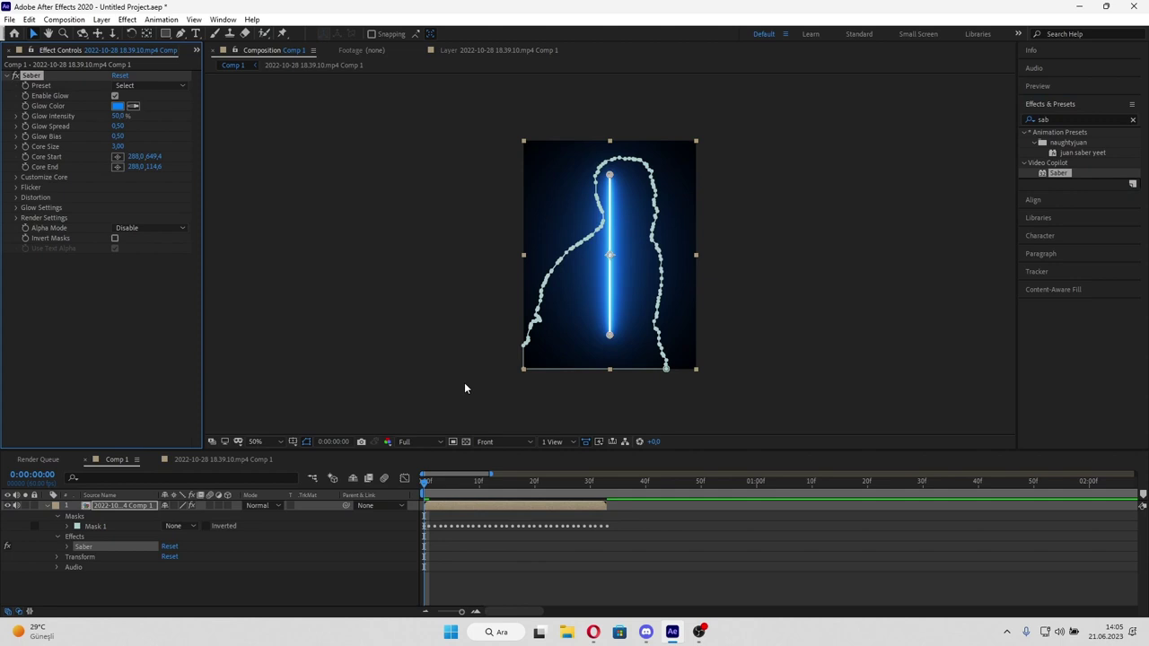
Step: Set Saber's Composite Settings to Add and its Core Type to Layer Masks
{"action": "left_click", "coordinate": [15, 218]}
{"action": "left_click", "coordinate": [148, 322]}
{"action": "left_click", "coordinate": [144, 359]}
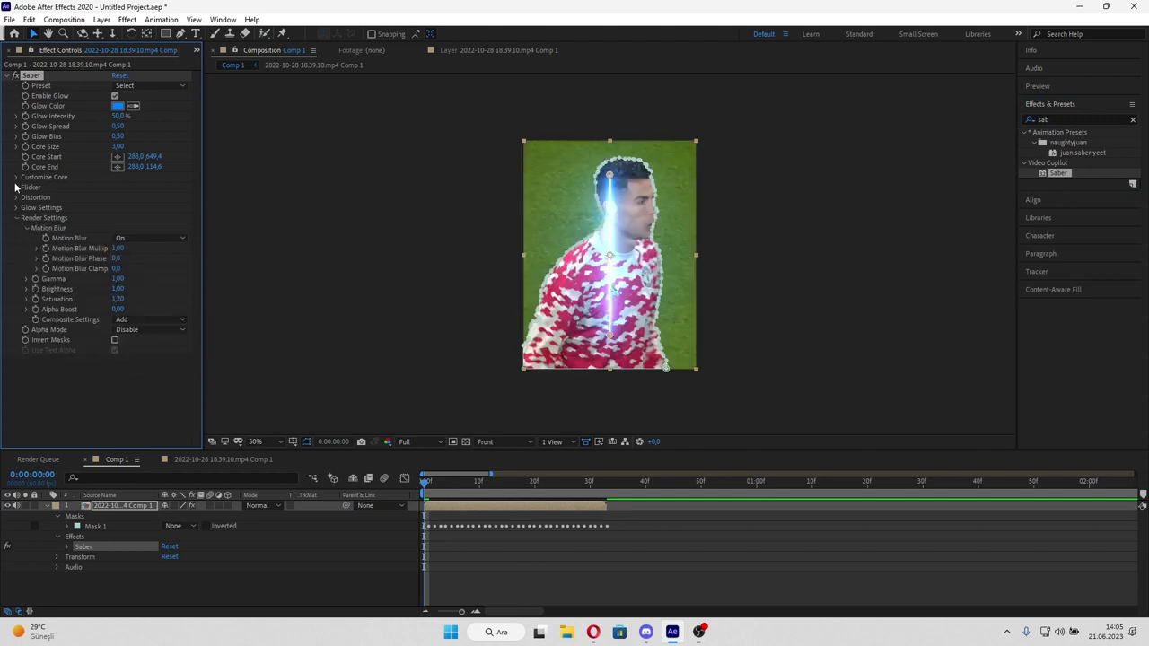
{"action": "left_click", "coordinate": [16, 177]}
{"action": "left_click", "coordinate": [148, 187]}
{"action": "left_click", "coordinate": [145, 214]}
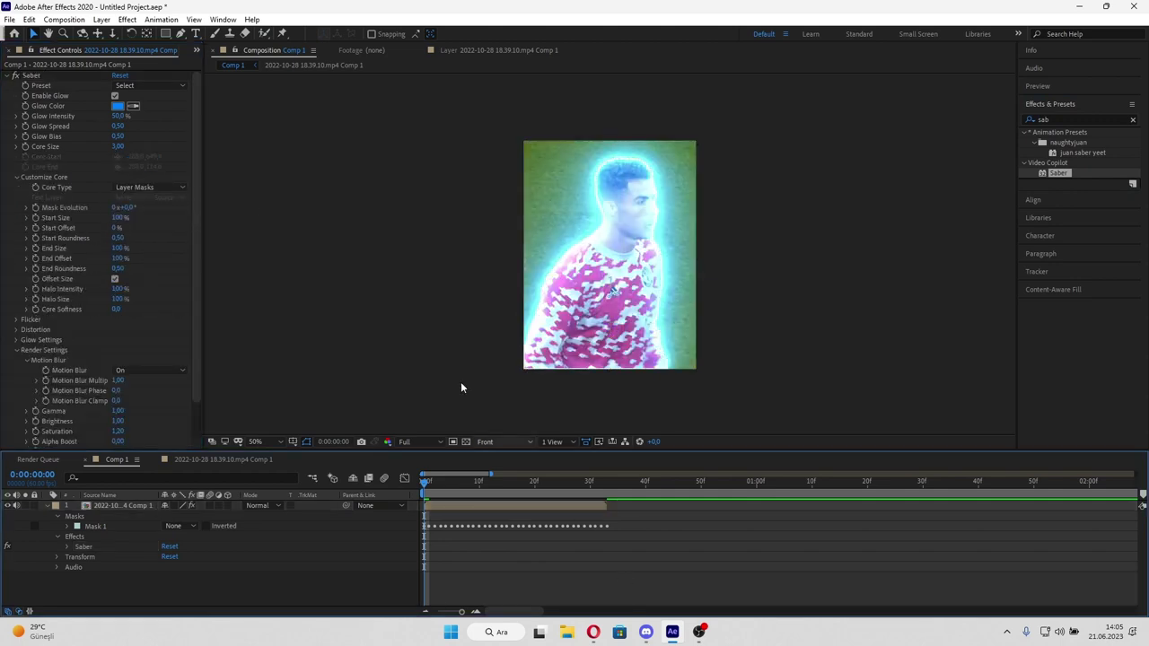
Step: Try the Core, Protocol, Fog and Electric Saber presets, then settle on Arc Reactor
{"action": "left_click", "coordinate": [148, 86]}
{"action": "left_click", "coordinate": [154, 98]}
{"action": "left_click", "coordinate": [150, 85]}
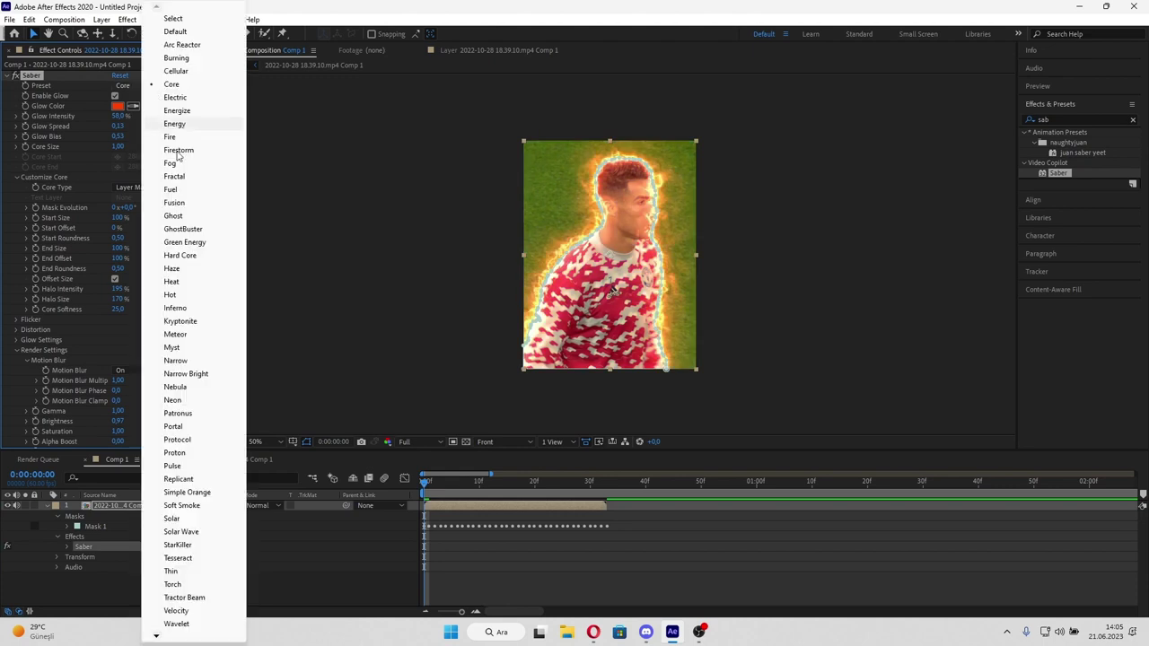
{"action": "left_click", "coordinate": [198, 437]}
{"action": "left_click", "coordinate": [148, 85]}
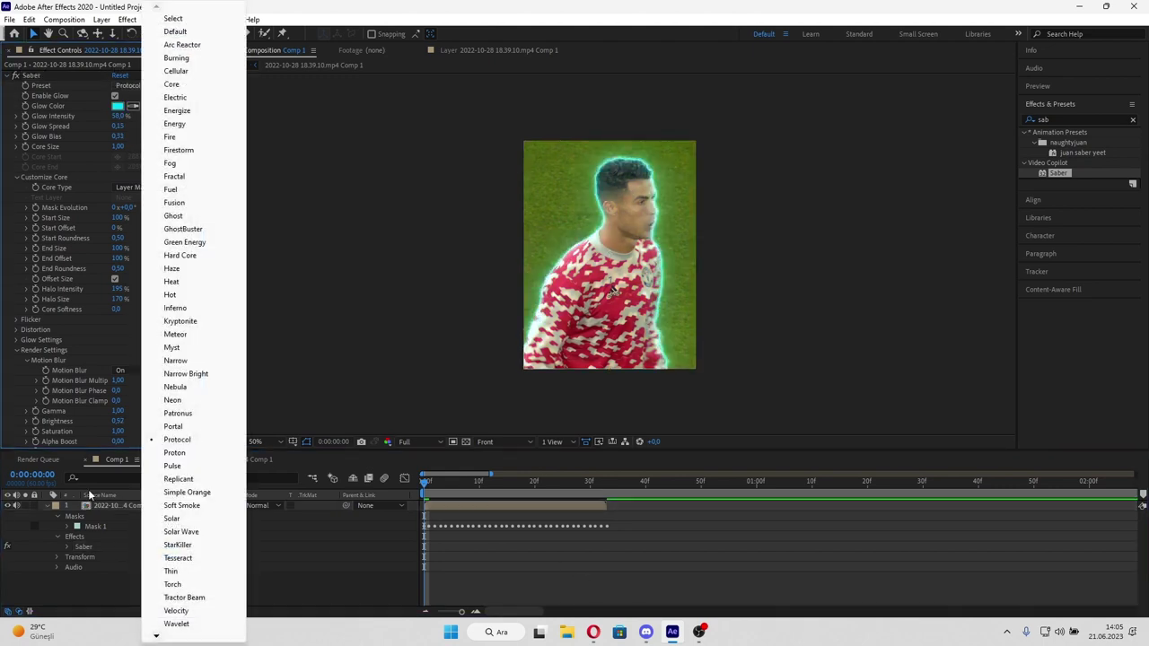
{"action": "left_click", "coordinate": [175, 176]}
{"action": "left_click", "coordinate": [149, 86]}
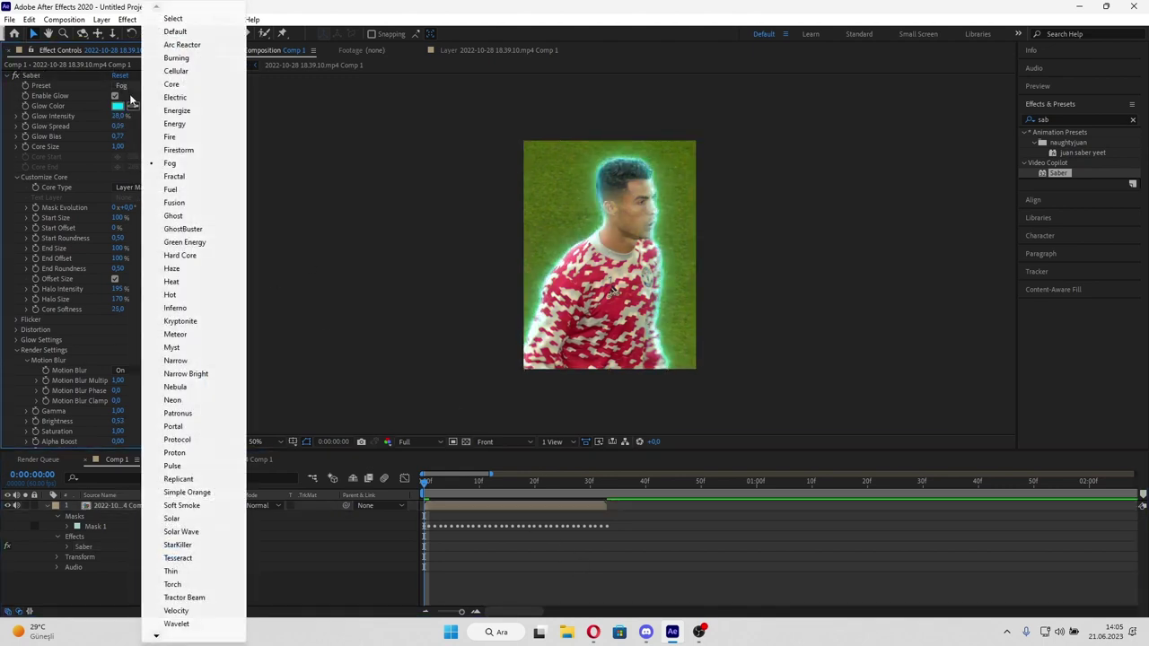
{"action": "left_click", "coordinate": [162, 108]}
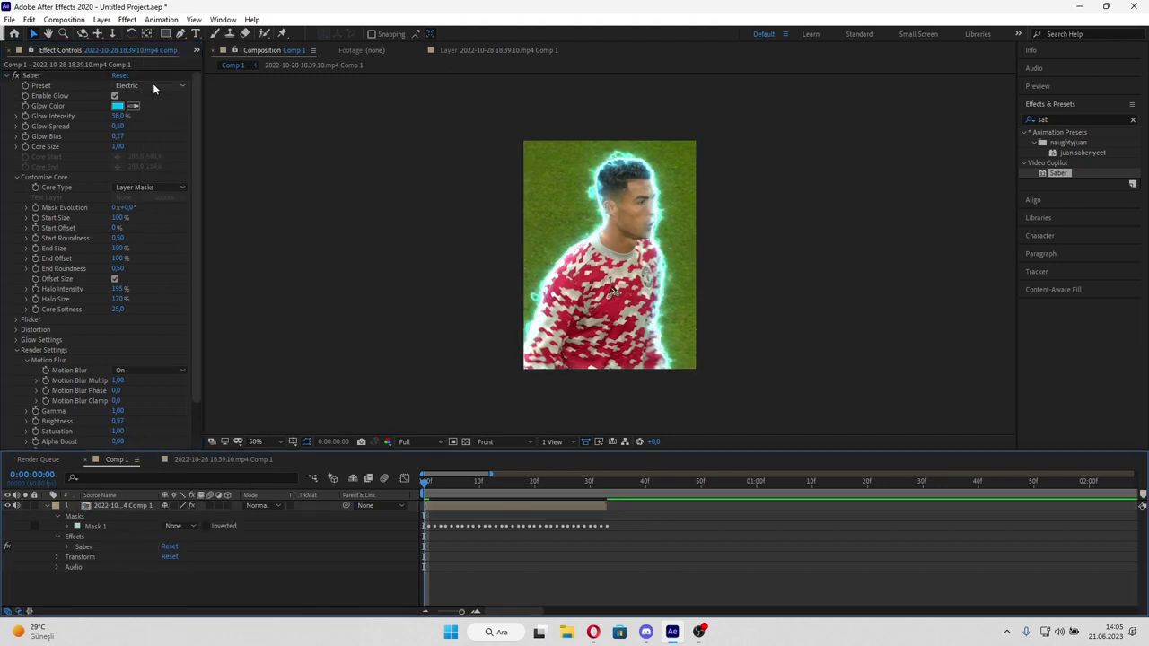
{"action": "left_click", "coordinate": [148, 85]}
{"action": "left_click", "coordinate": [180, 44]}
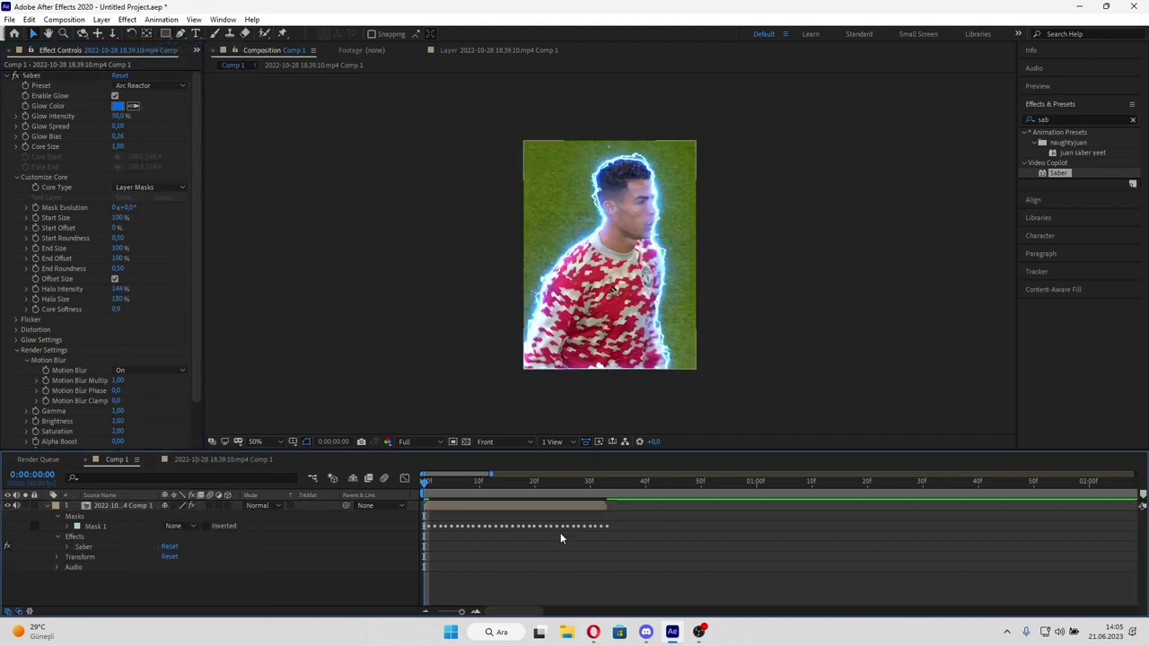
Step: Lower Saber's Glow Intensity to 20% and change the glow colour from blue to dark red (B72531)
{"action": "key", "text": "period"}
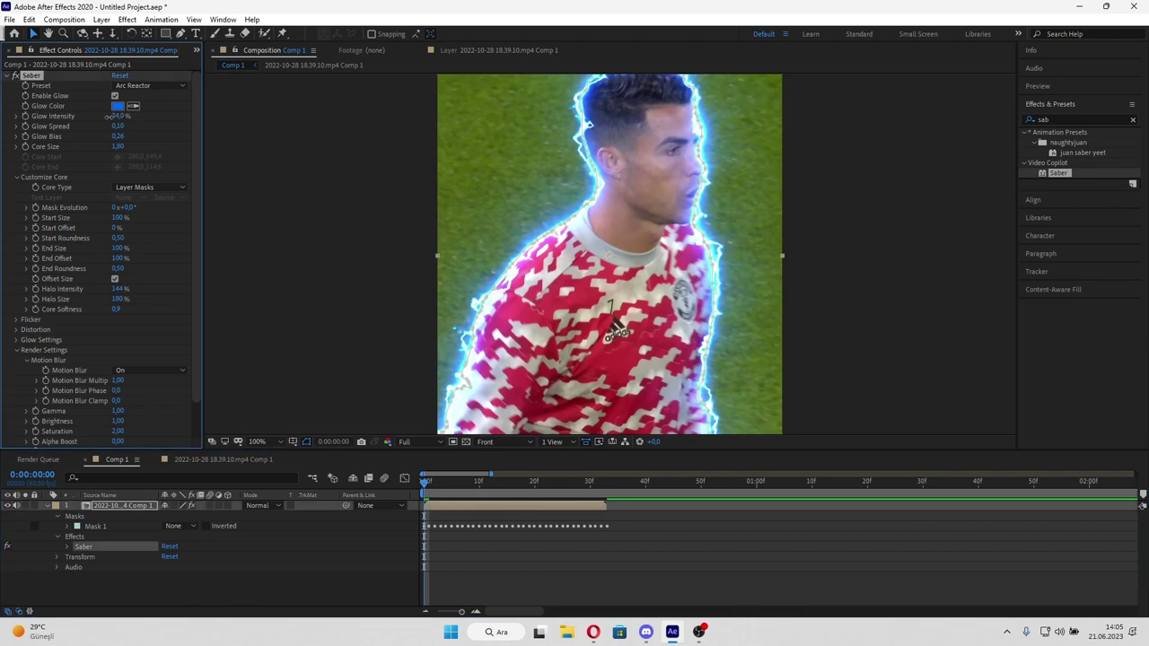
{"action": "mouse_move", "coordinate": [124, 119]}
{"action": "left_mouse_down"}
{"action": "mouse_move", "coordinate": [99, 117]}
{"action": "mouse_move", "coordinate": [112, 145]}
{"action": "left_mouse_up"}
{"action": "left_click", "coordinate": [117, 106]}
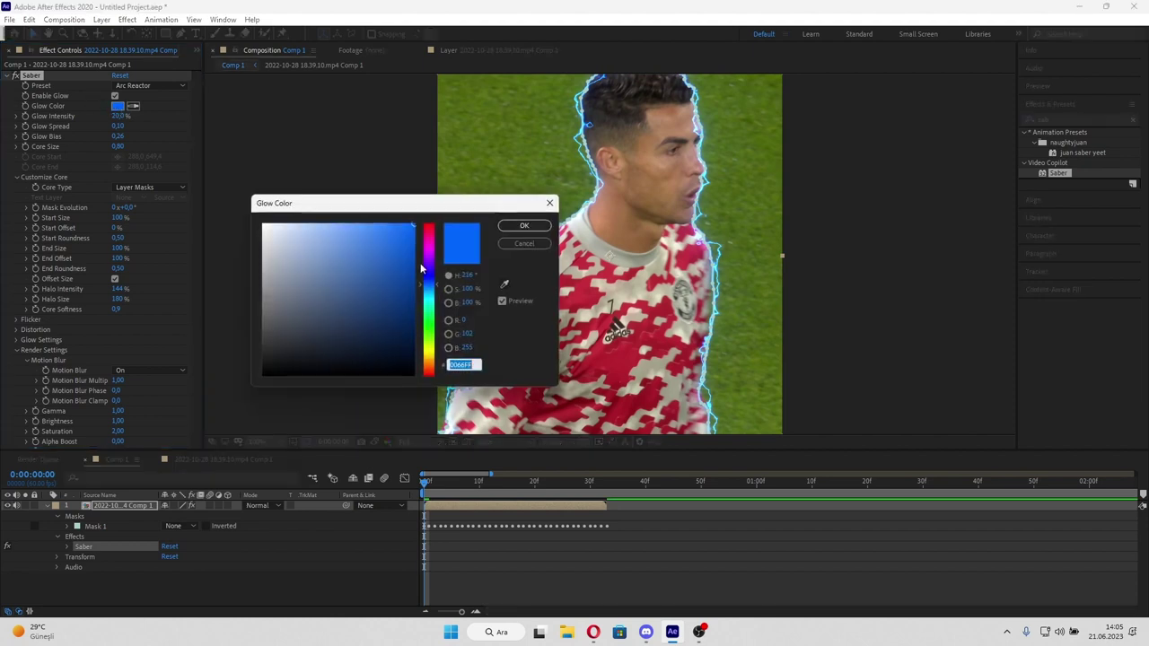
{"action": "left_click_drag", "start_coordinate": [429, 270], "coordinate": [429, 224]}
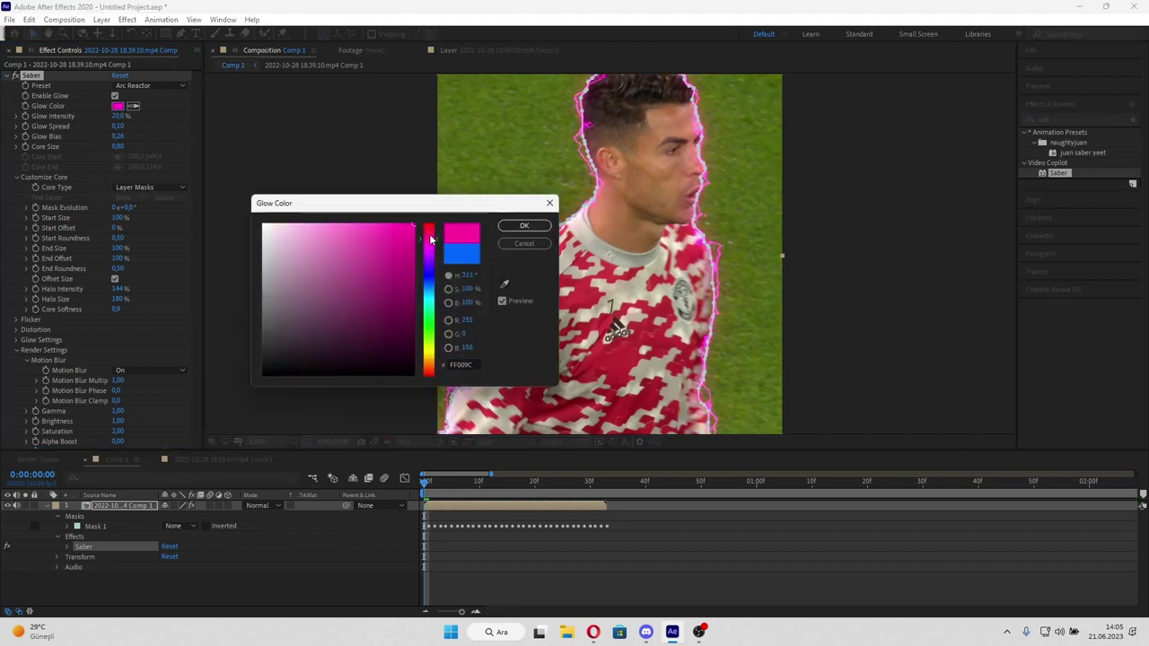
{"action": "left_click", "coordinate": [407, 281]}
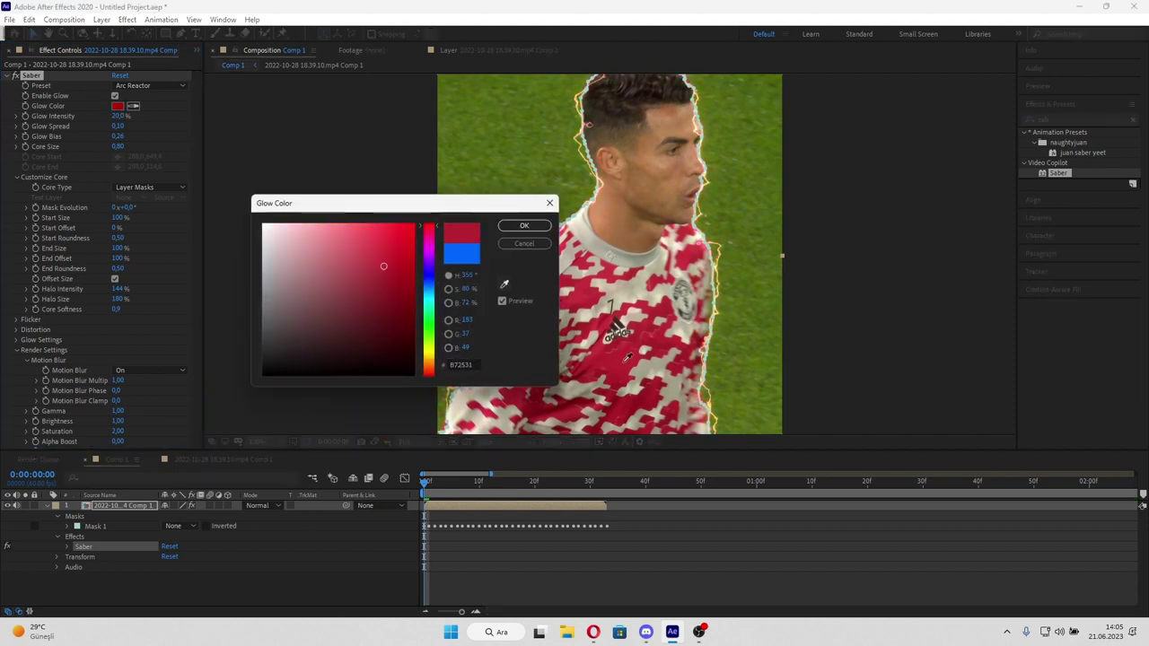
{"action": "left_click", "coordinate": [524, 227]}
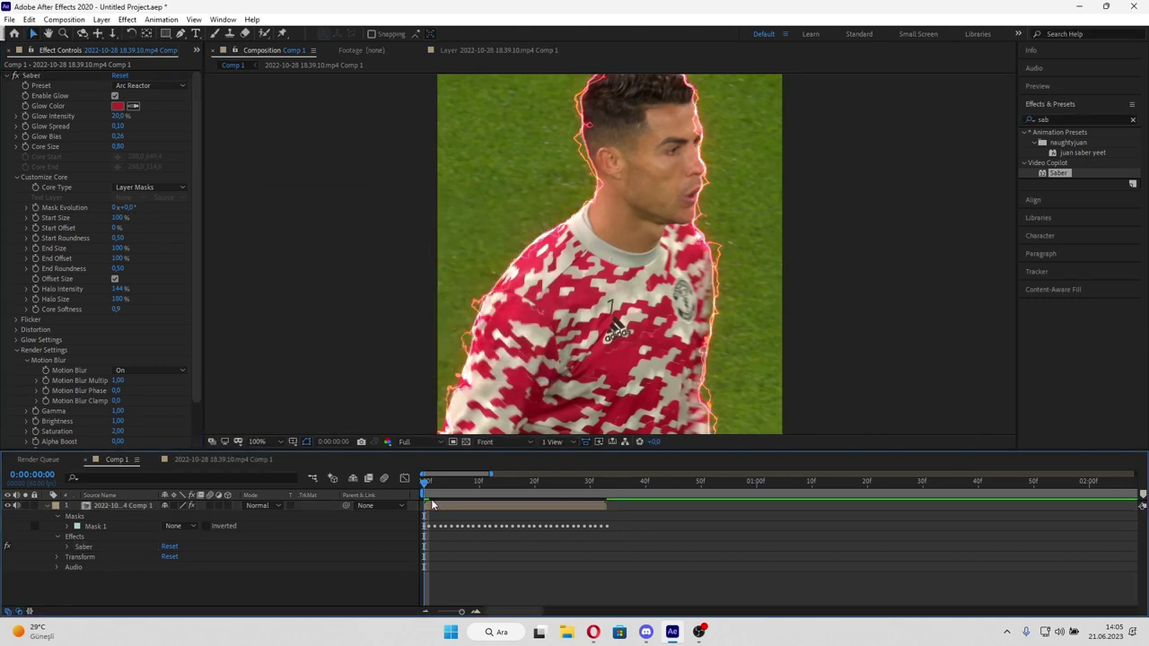
{"action": "left_click", "coordinate": [432, 506]}
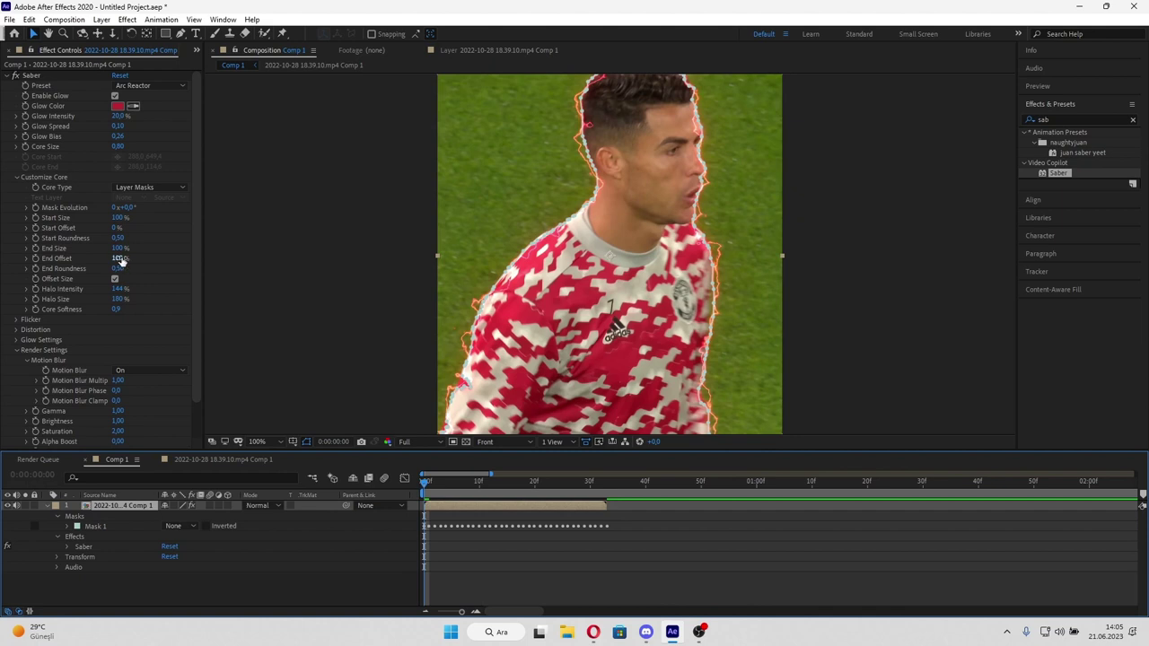
Step: Lower Saber's End Offset to about 63% and scrub the clip to check the glow
{"action": "mouse_move", "coordinate": [121, 259]}
{"action": "left_mouse_down"}
{"action": "mouse_move", "coordinate": [111, 257]}
{"action": "mouse_move", "coordinate": [132, 258]}
{"action": "left_mouse_up"}
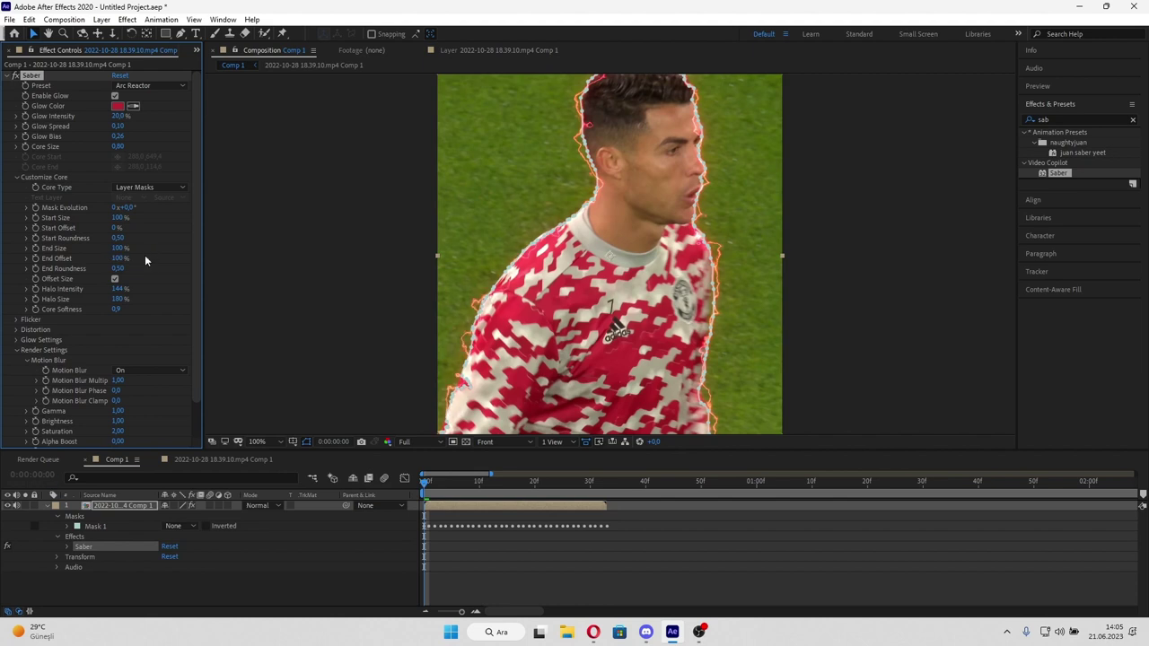
{"action": "mouse_move", "coordinate": [145, 260]}
{"action": "left_mouse_down"}
{"action": "mouse_move", "coordinate": [104, 262]}
{"action": "mouse_move", "coordinate": [131, 259]}
{"action": "left_mouse_up"}
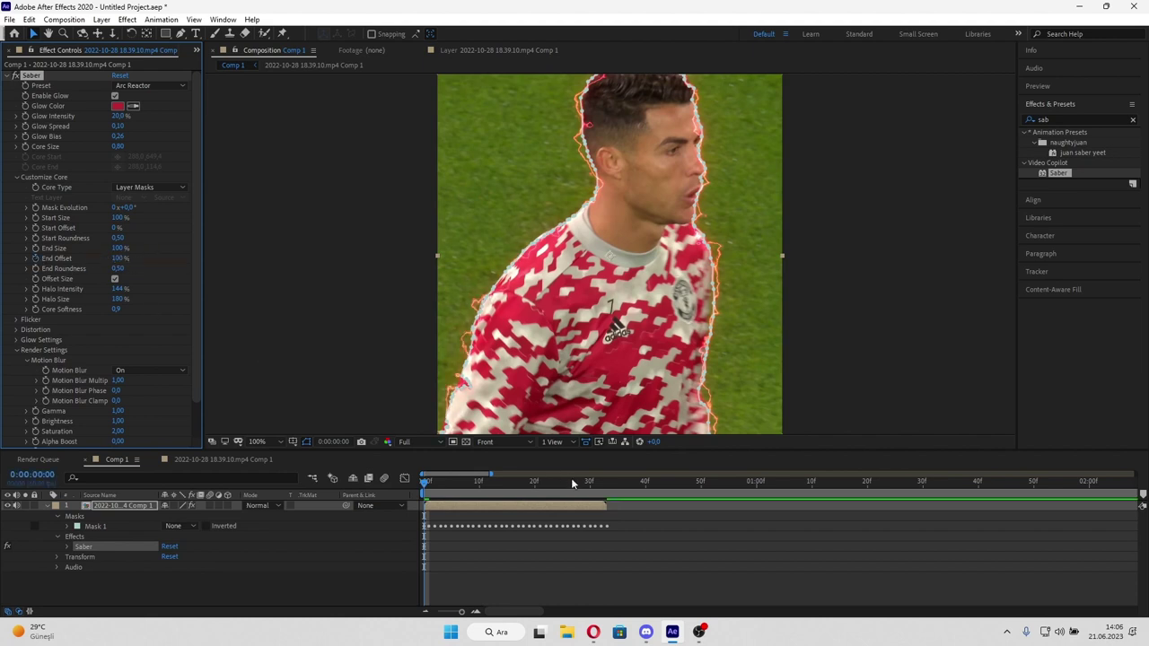
{"action": "left_click_drag", "start_coordinate": [572, 483], "coordinate": [599, 484]}
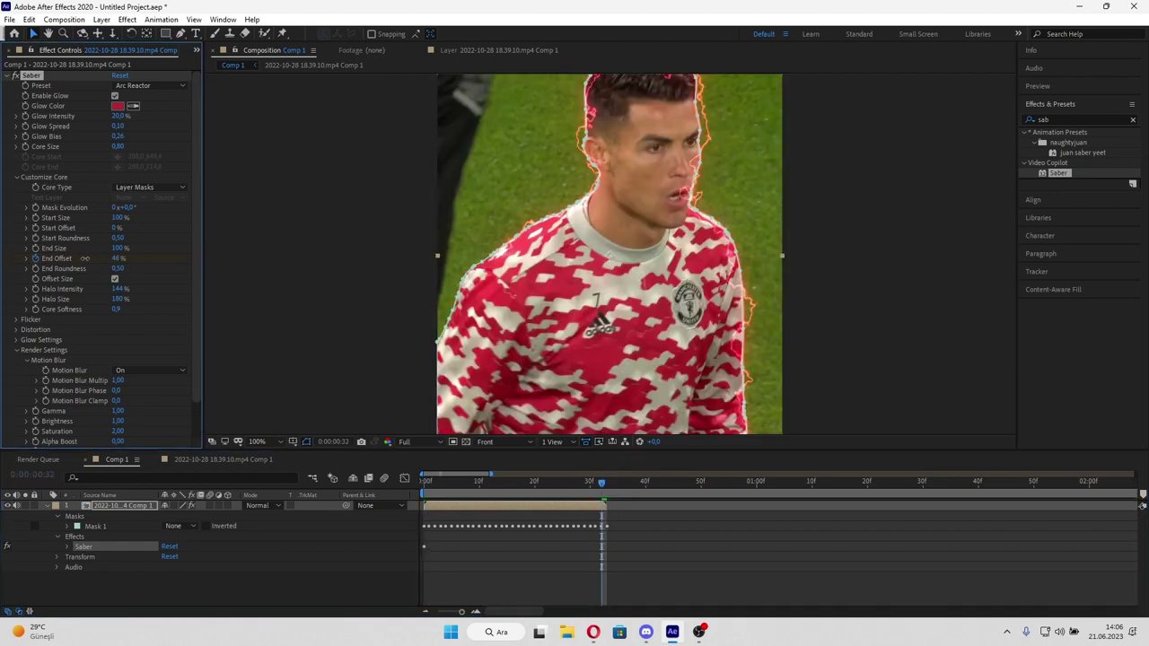
{"action": "left_click", "coordinate": [417, 480]}
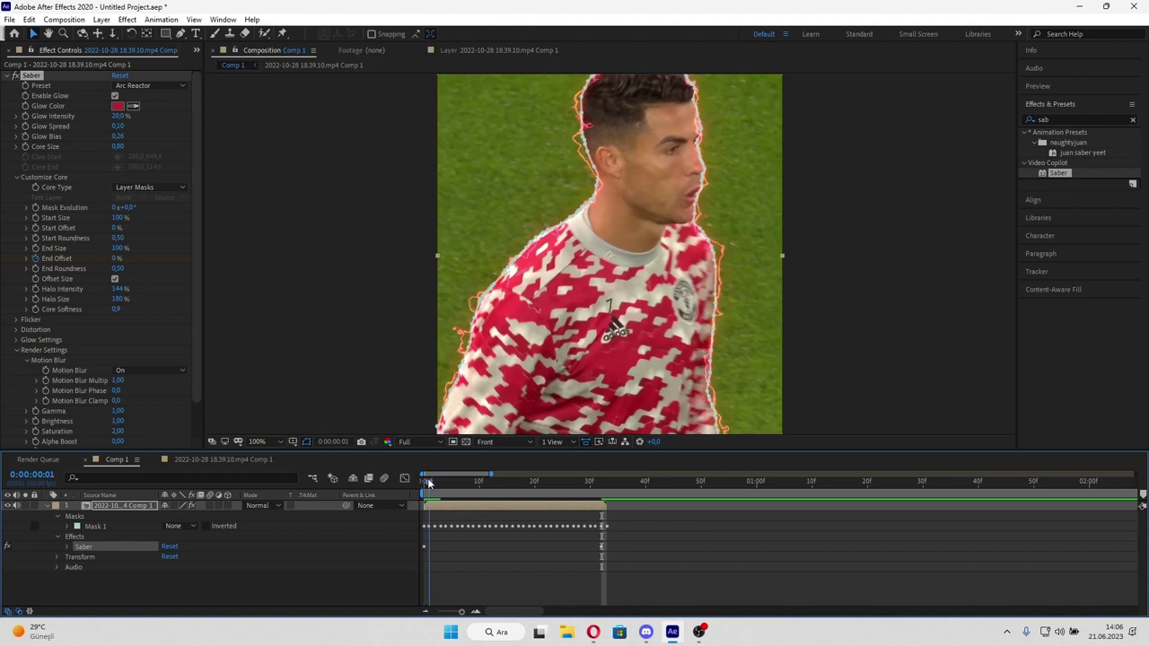
{"action": "left_click_drag", "start_coordinate": [418, 480], "coordinate": [509, 485]}
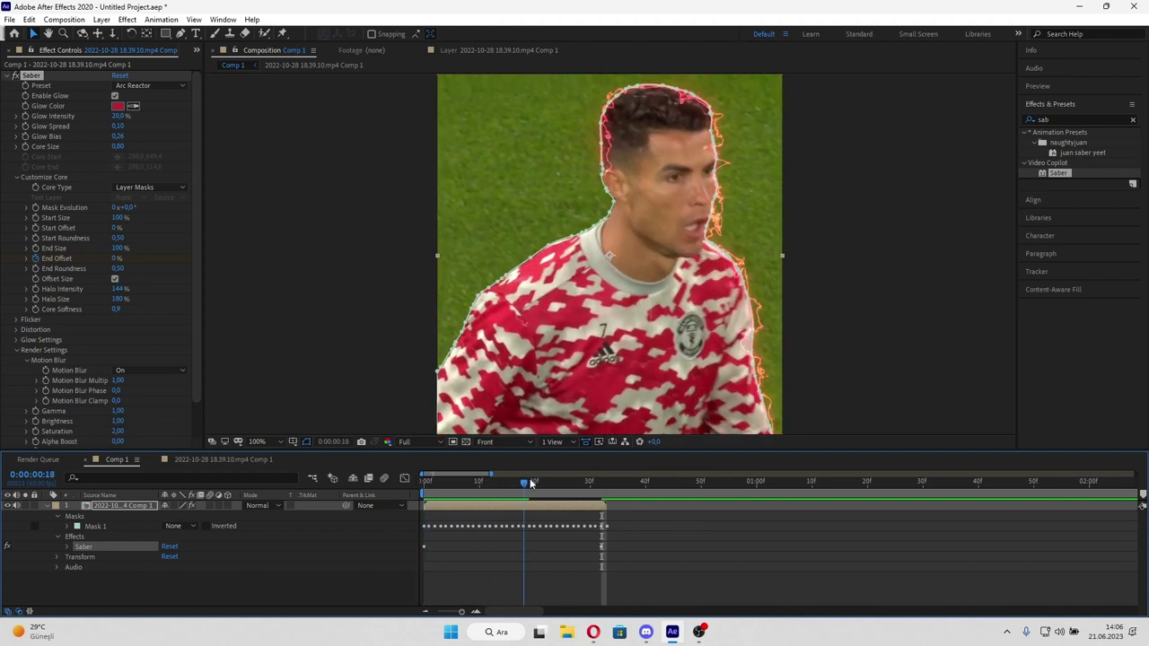
{"action": "key", "text": "comma"}
{"action": "left_click", "coordinate": [423, 479]}
{"action": "left_click_drag", "start_coordinate": [424, 479], "coordinate": [468, 487]}
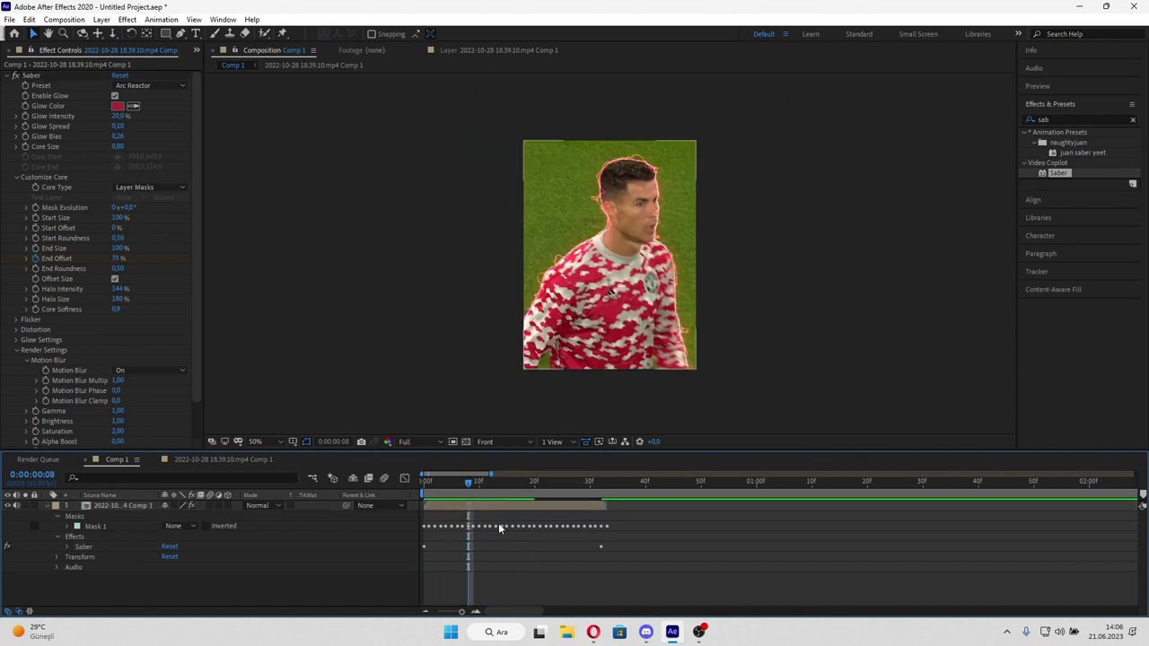
Step: Try shrinking Saber's Start Size to 0%, then undo to keep it at 100%
{"action": "left_click", "coordinate": [475, 507]}
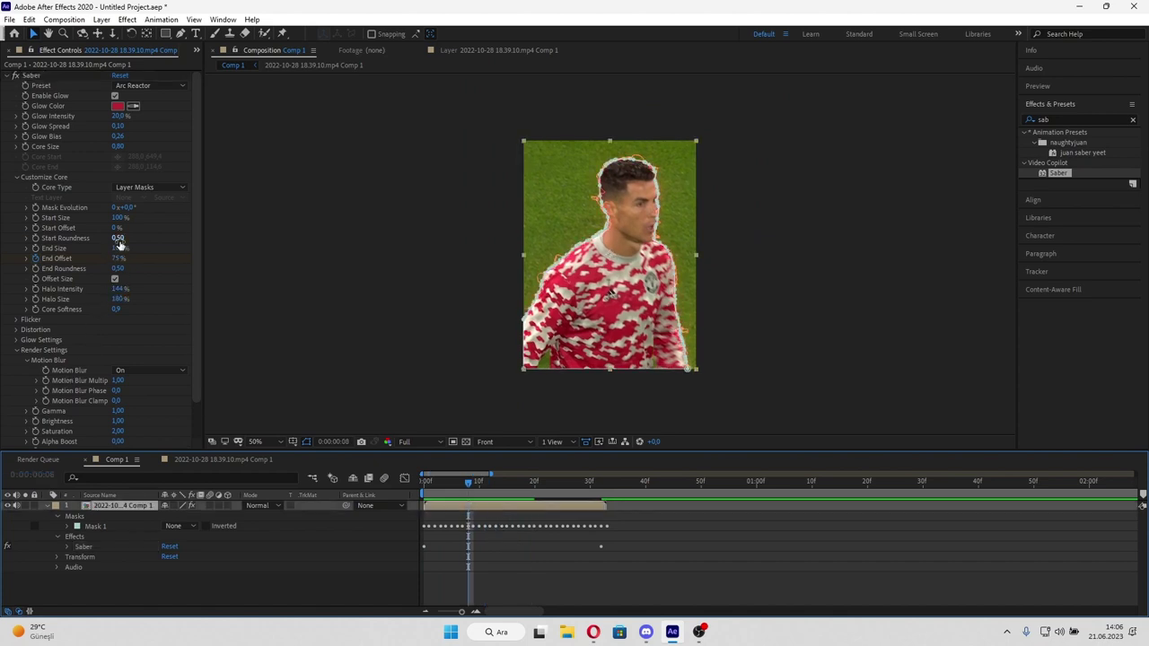
{"action": "left_click_drag", "start_coordinate": [122, 225], "coordinate": [67, 219]}
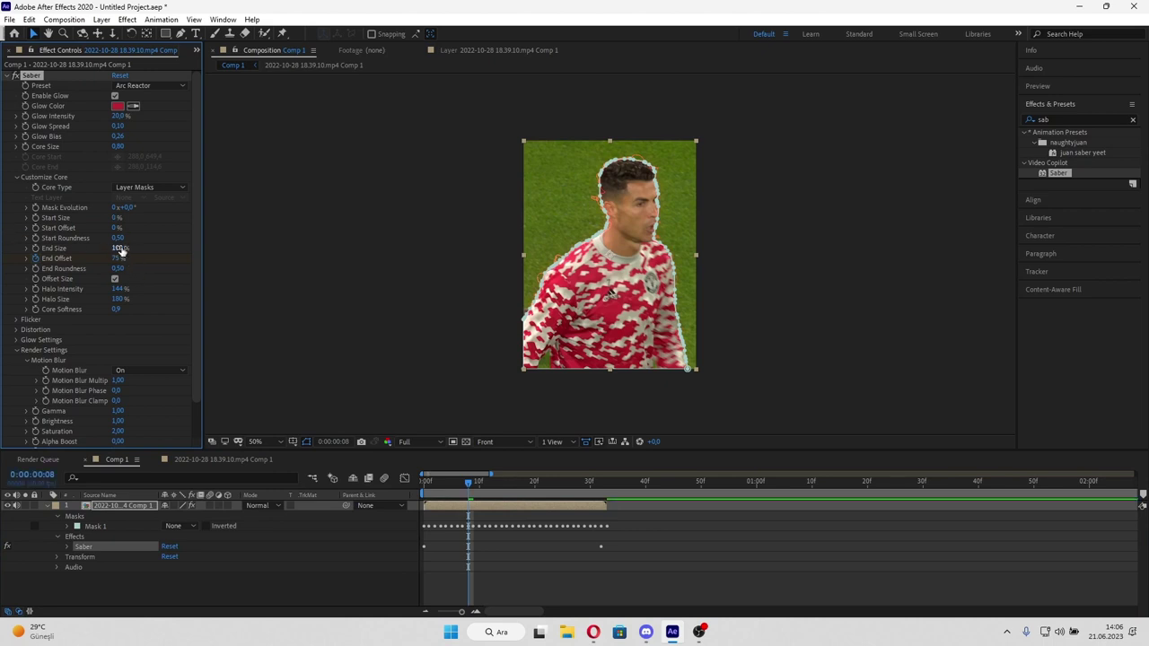
{"action": "left_click_drag", "start_coordinate": [115, 219], "coordinate": [103, 219]}
{"action": "key", "text": "ctrl+z"}
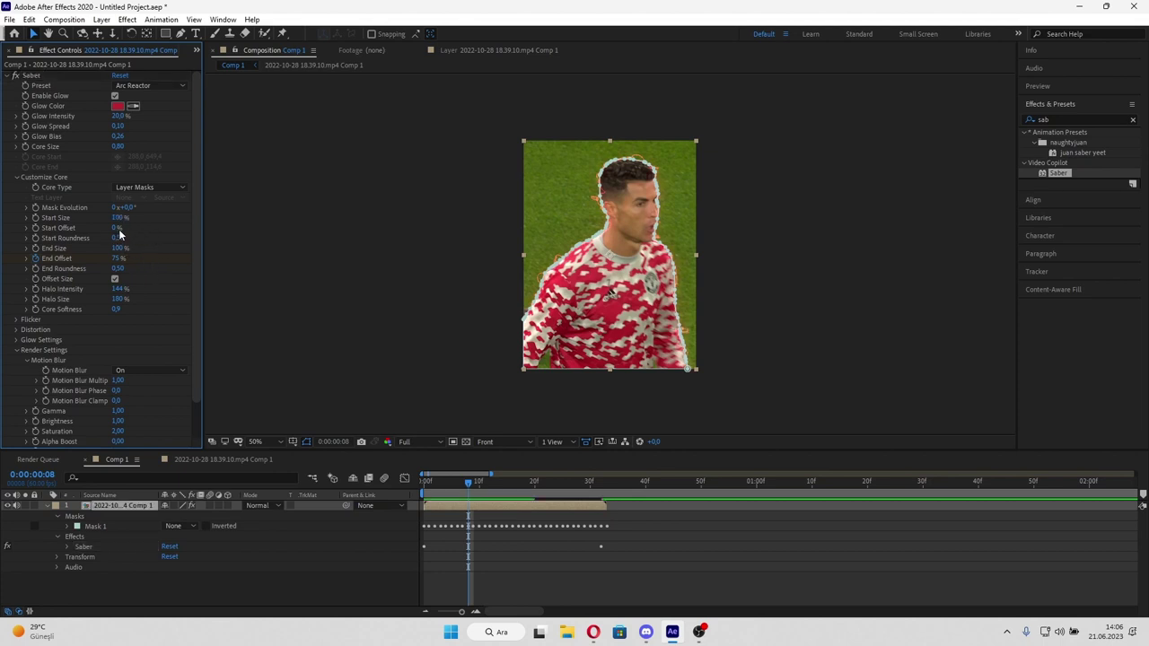
Step: Keyframe Saber's Start Offset, adjusting it at frame 3 and setting 100% around frame 29
{"action": "left_click_drag", "start_coordinate": [115, 230], "coordinate": [153, 231]}
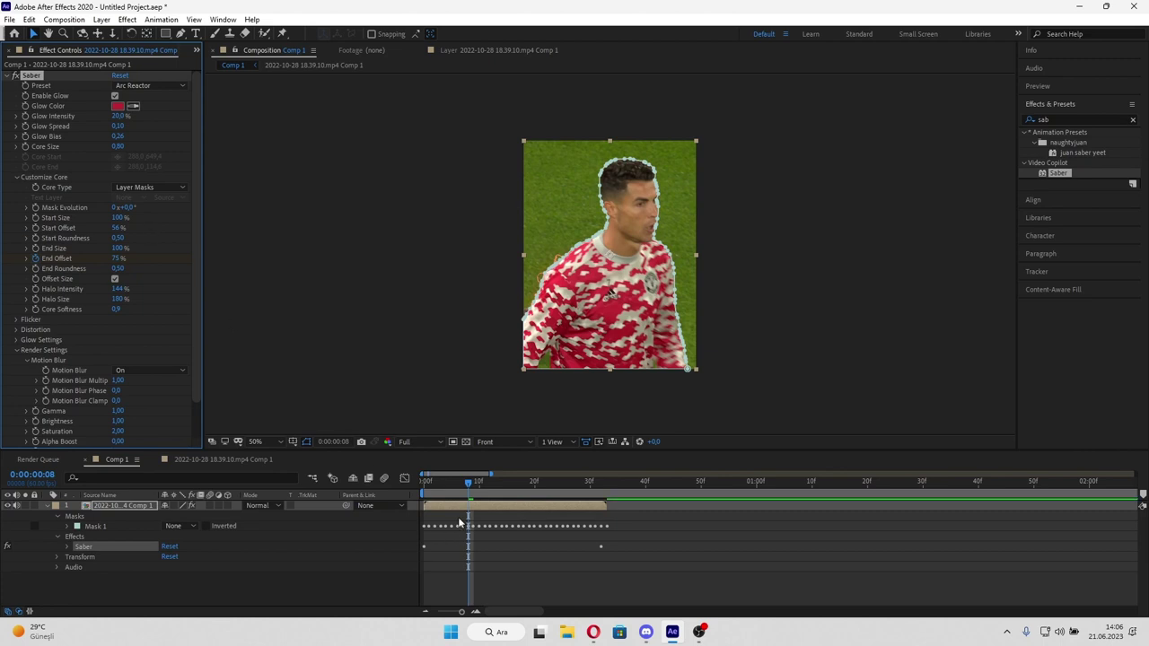
{"action": "left_click_drag", "start_coordinate": [466, 490], "coordinate": [438, 481]}
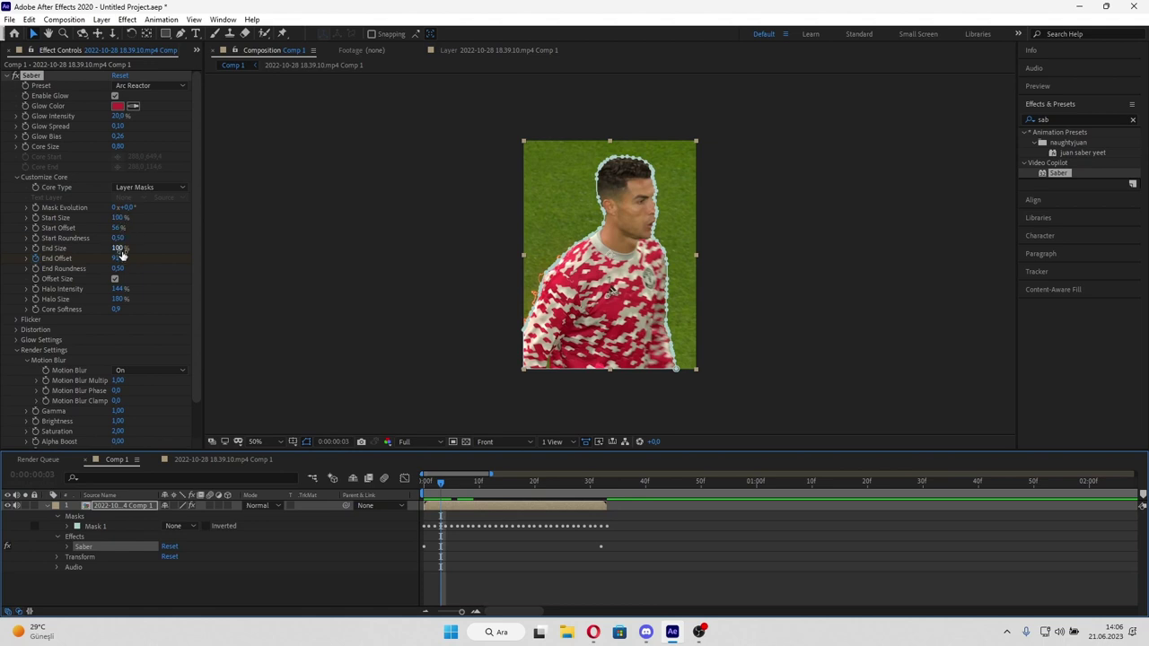
{"action": "left_click_drag", "start_coordinate": [115, 228], "coordinate": [105, 237]}
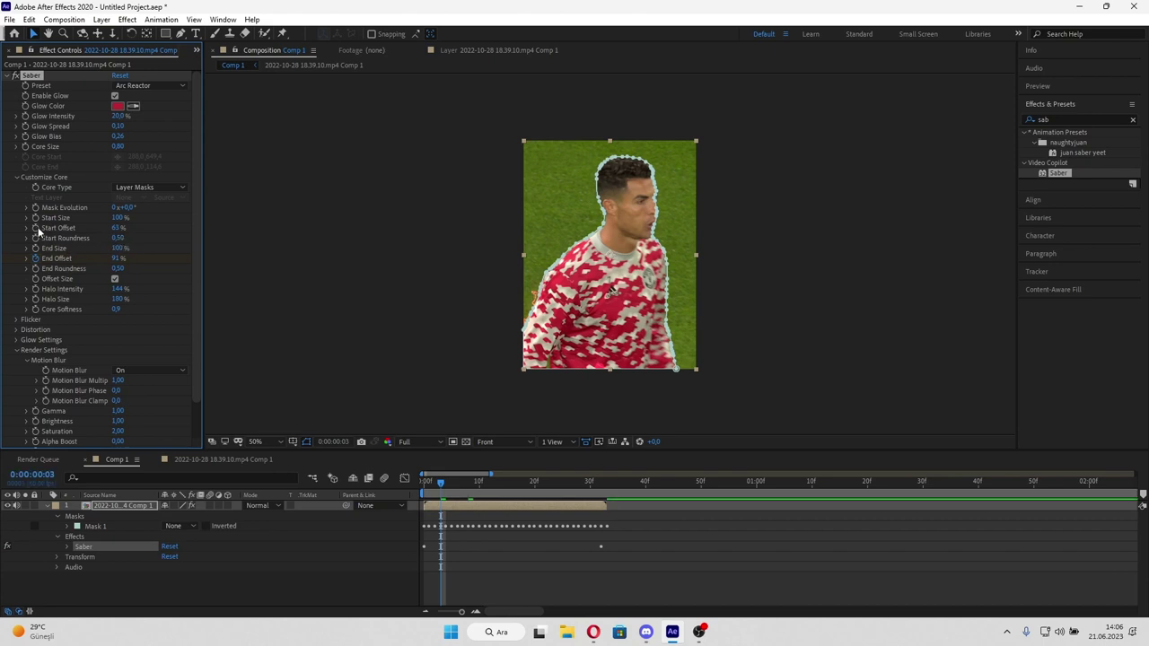
{"action": "left_click_drag", "start_coordinate": [591, 499], "coordinate": [585, 492]}
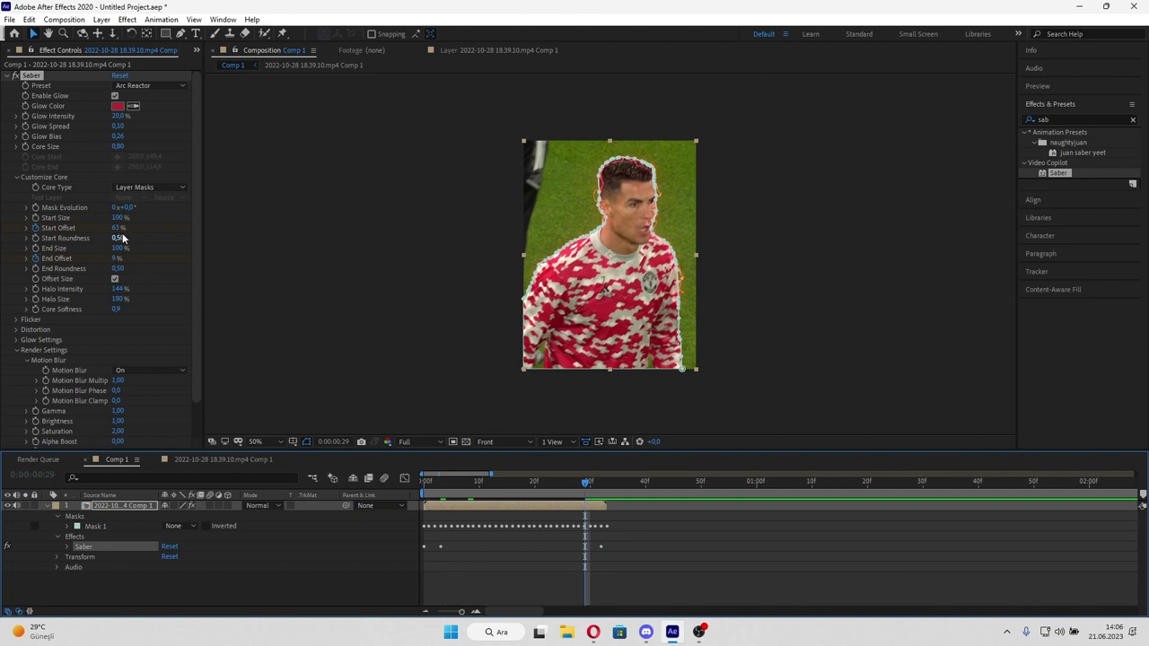
{"action": "left_click_drag", "start_coordinate": [117, 230], "coordinate": [179, 233]}
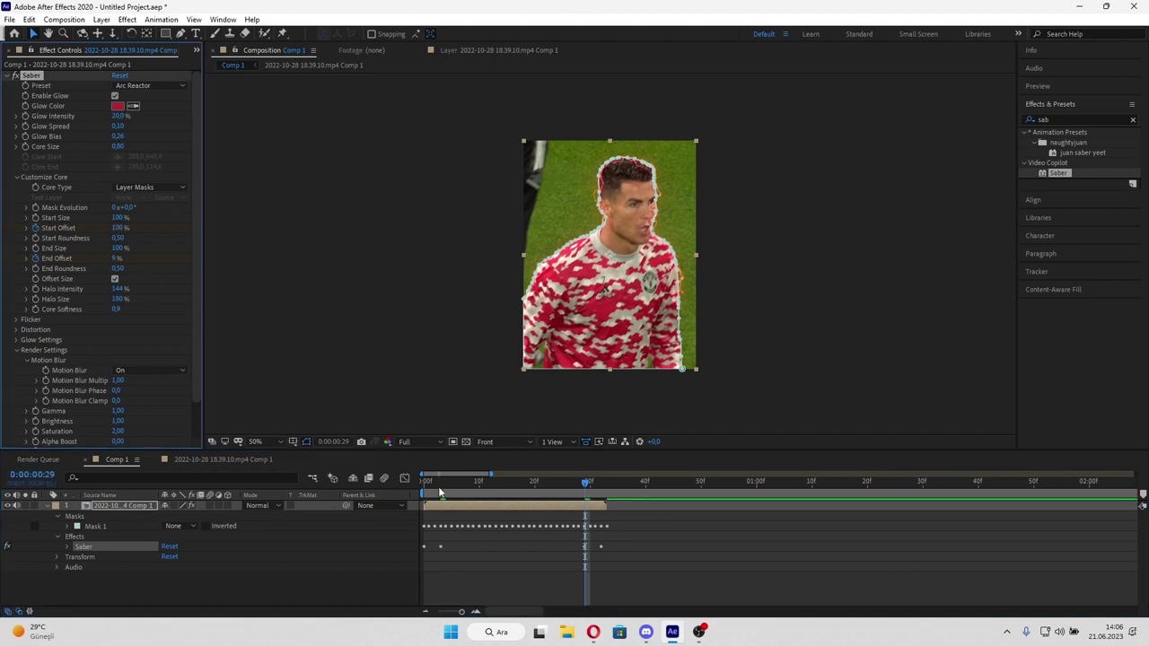
{"action": "mouse_move", "coordinate": [433, 483]}
{"action": "left_mouse_down"}
{"action": "mouse_move", "coordinate": [609, 502]}
{"action": "mouse_move", "coordinate": [520, 488]}
{"action": "mouse_move", "coordinate": [588, 477]}
{"action": "mouse_move", "coordinate": [601, 489]}
{"action": "left_mouse_up"}
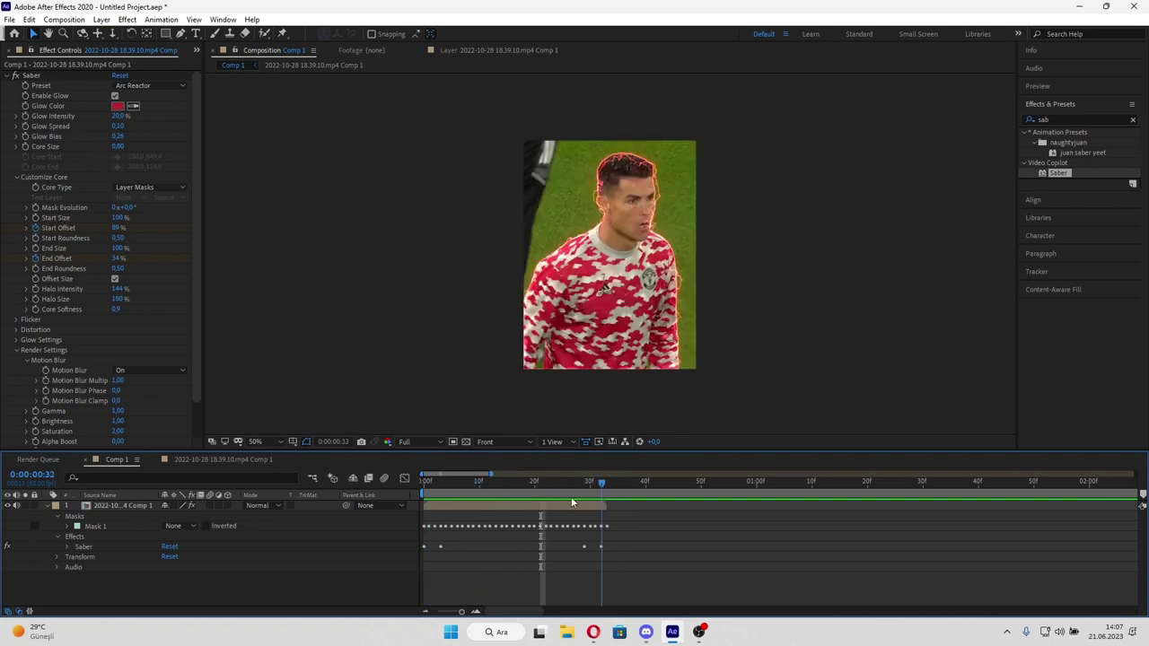
Step: Preview the animated outline, delete the Saber effect, and undo so the Roto Brush cutout remains
{"action": "key", "text": "space"}
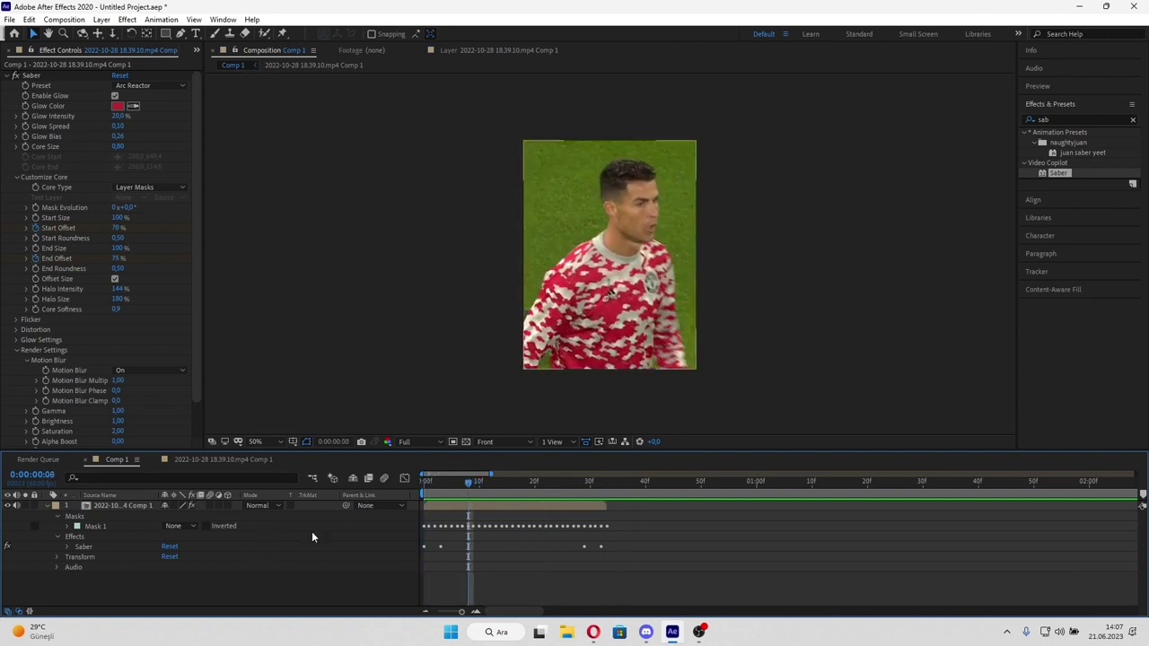
{"action": "left_click", "coordinate": [86, 299]}
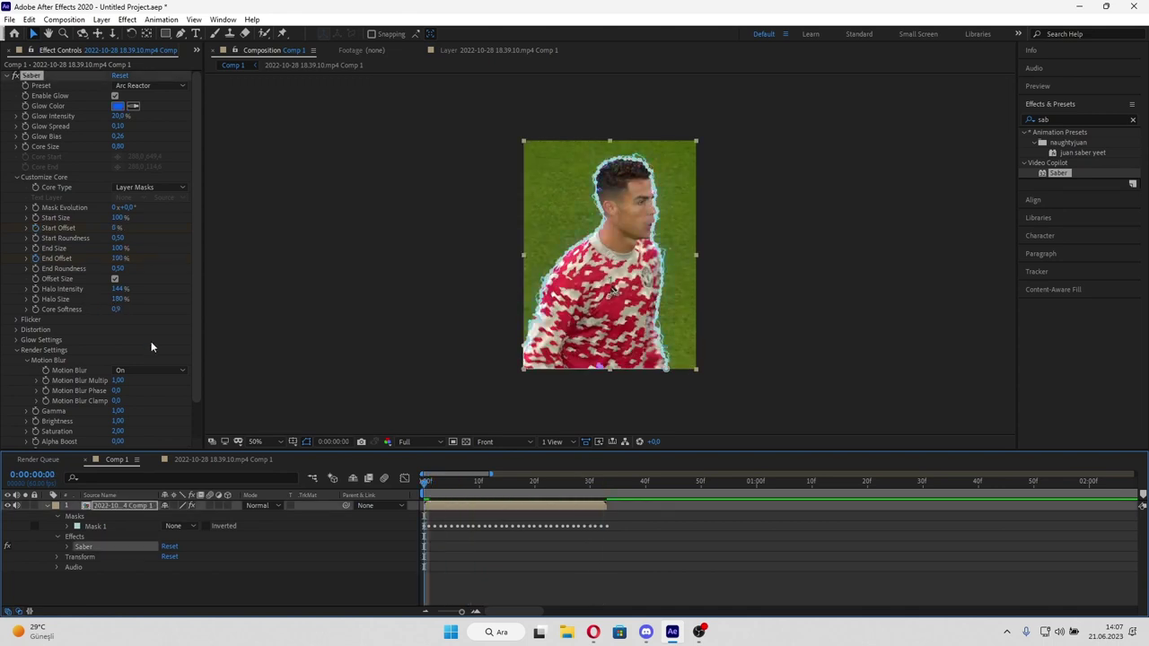
{"action": "scroll", "coordinate": [151, 341], "scroll_direction": "down", "scroll_amount": 2}
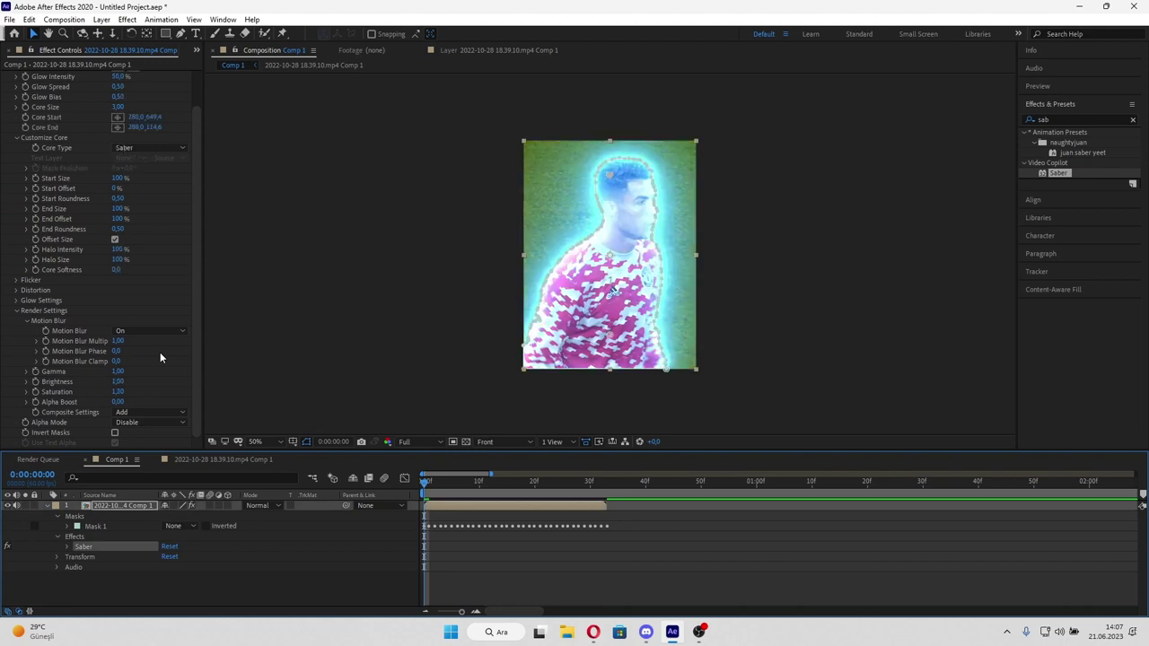
{"action": "key", "text": "Delete"}
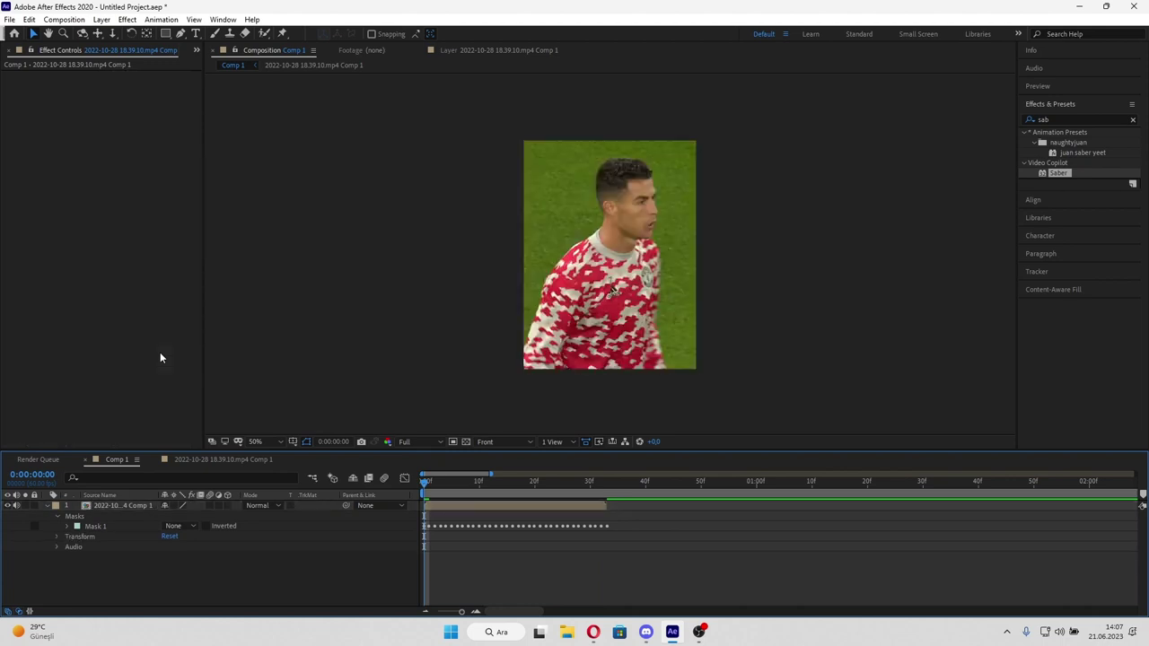
{"action": "mouse_move", "coordinate": [440, 494]}
{"action": "left_mouse_down"}
{"action": "mouse_move", "coordinate": [469, 495]}
{"action": "mouse_move", "coordinate": [413, 501]}
{"action": "left_mouse_up"}
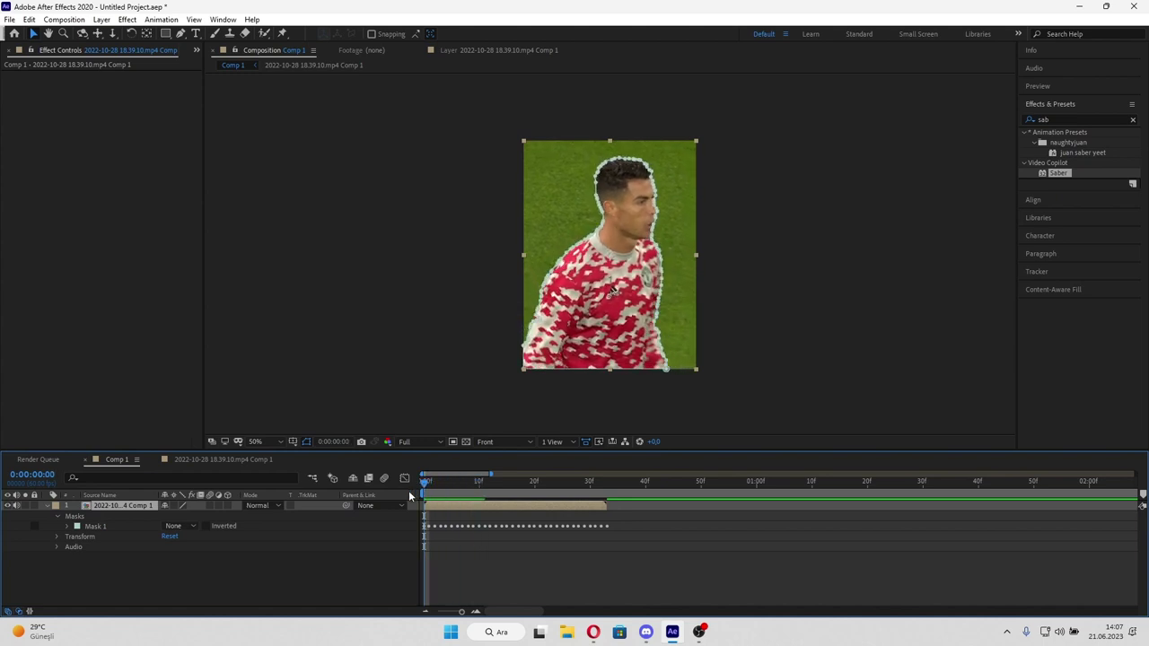
{"action": "key", "text": "ctrl+z"}
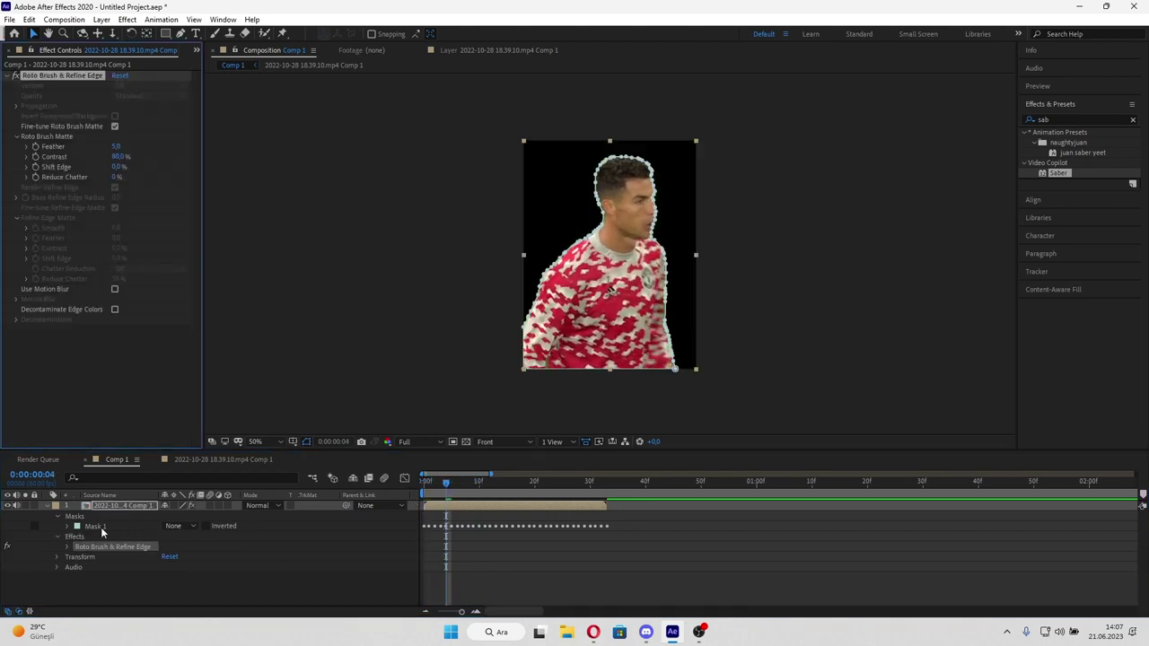
Step: Delete Mask 1 from the clip layer and collapse its properties
{"action": "left_click", "coordinate": [101, 527]}
{"action": "key", "text": "Delete"}
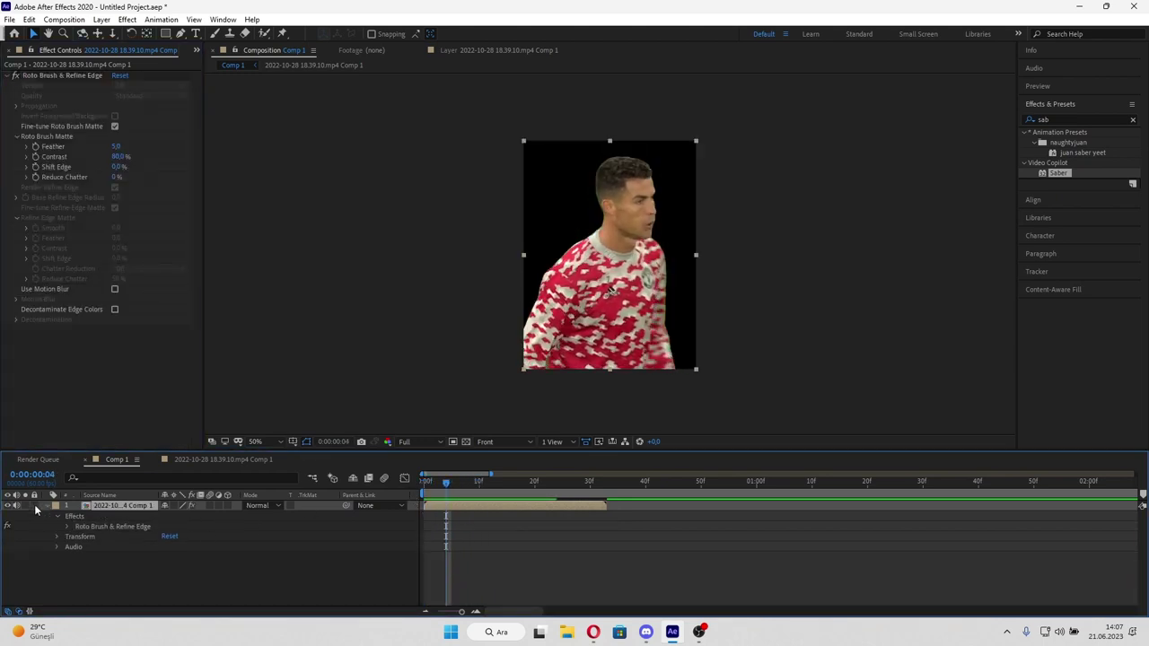
{"action": "left_click", "coordinate": [109, 510]}
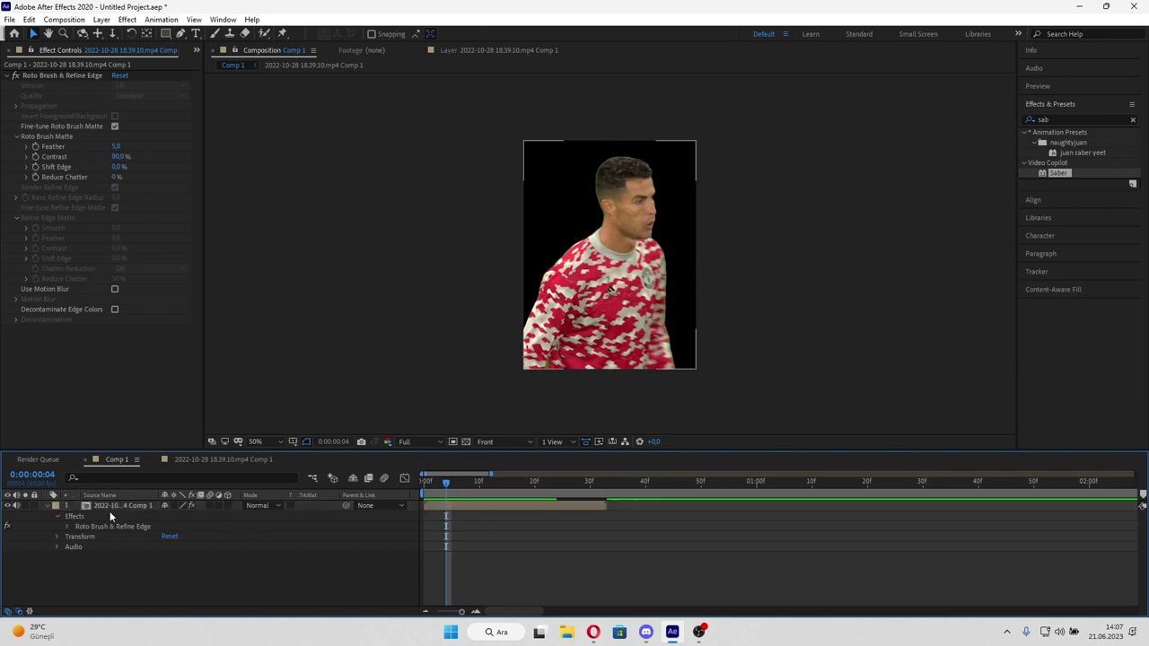
{"action": "left_click", "coordinate": [49, 508]}
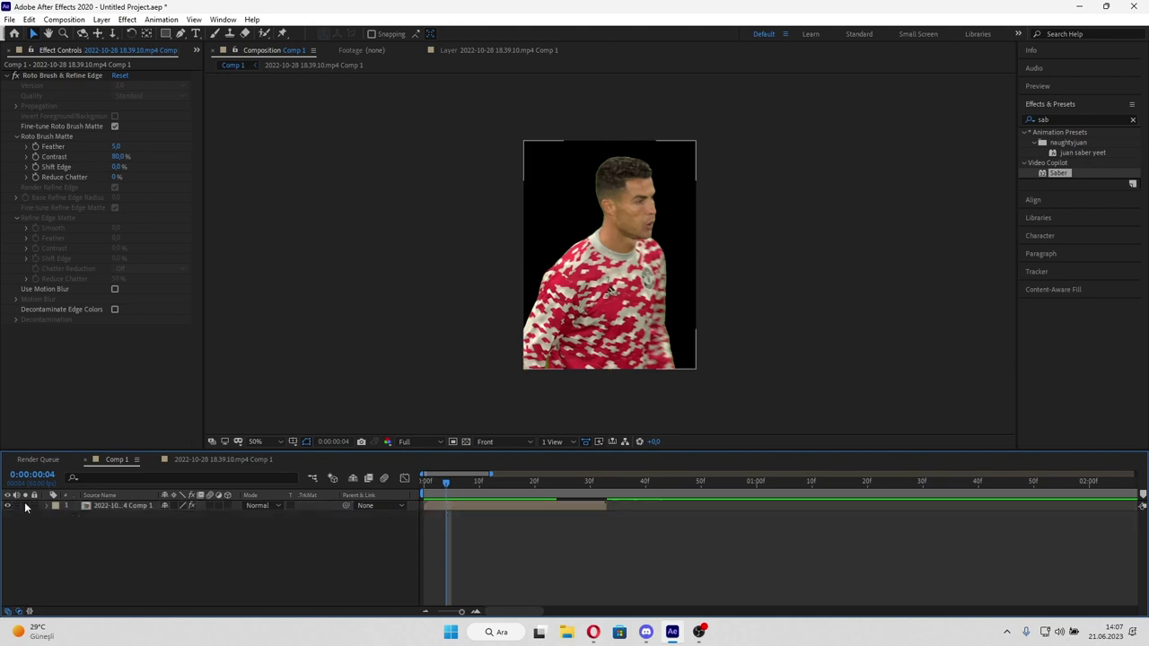
Step: Duplicate the clip into three layers and remove Roto Brush & Refine Edge from layer 3
{"action": "left_click", "coordinate": [494, 508]}
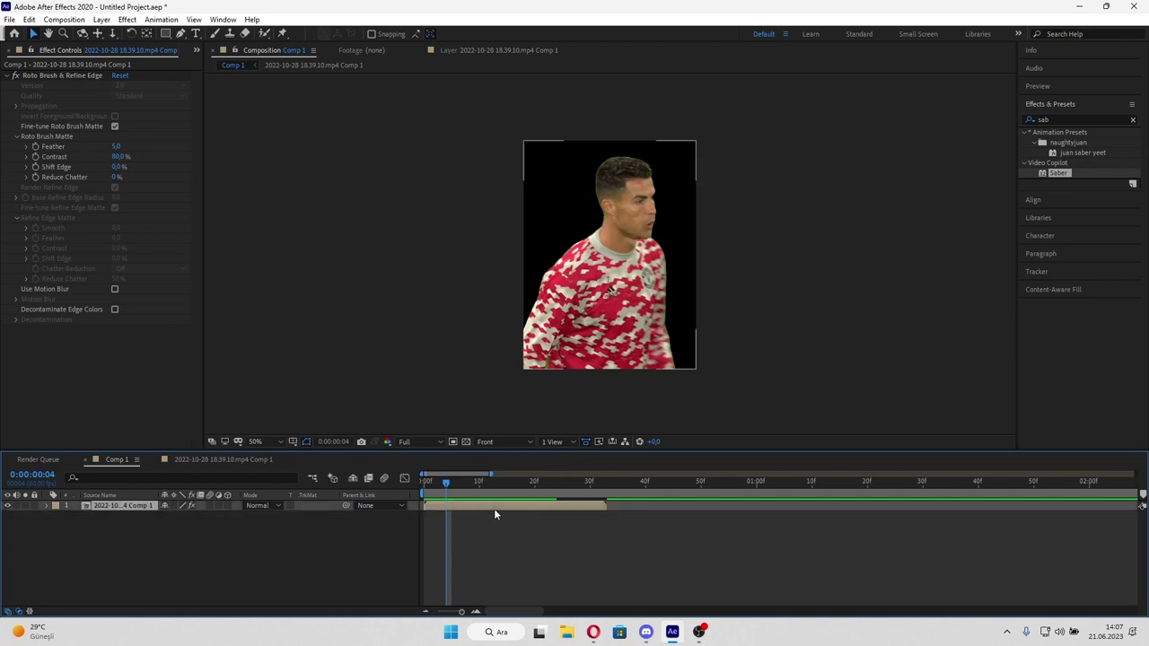
{"action": "left_click_drag", "start_coordinate": [515, 481], "coordinate": [449, 476]}
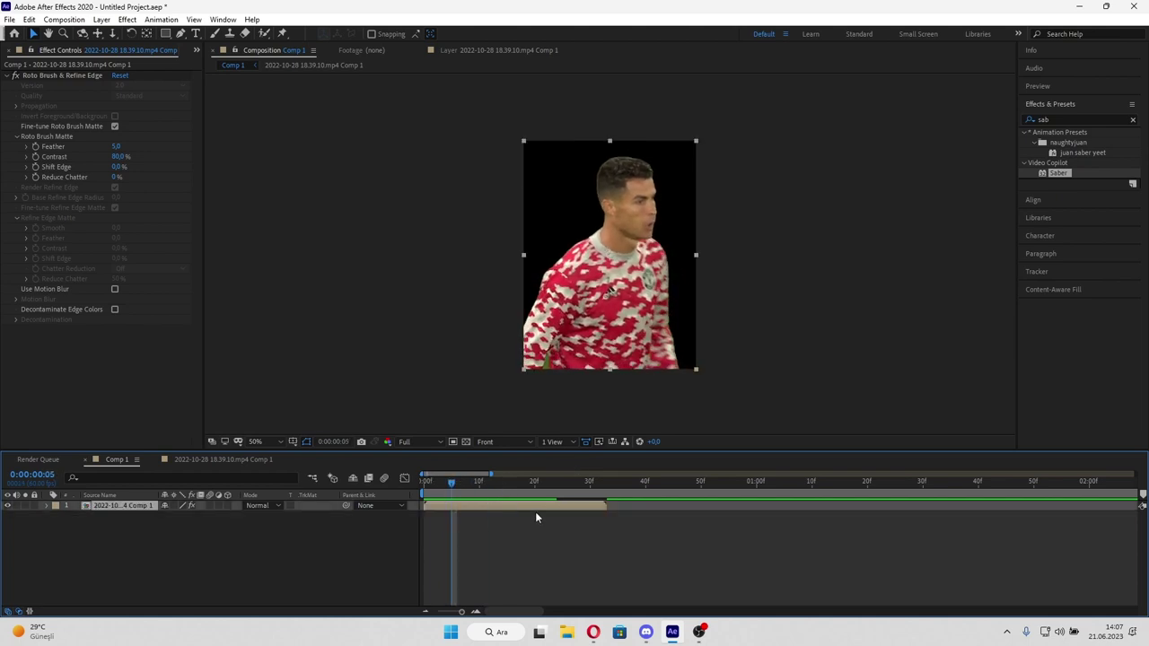
{"action": "key", "text": "ctrl+d"}
{"action": "key", "text": "ctrl+d"}
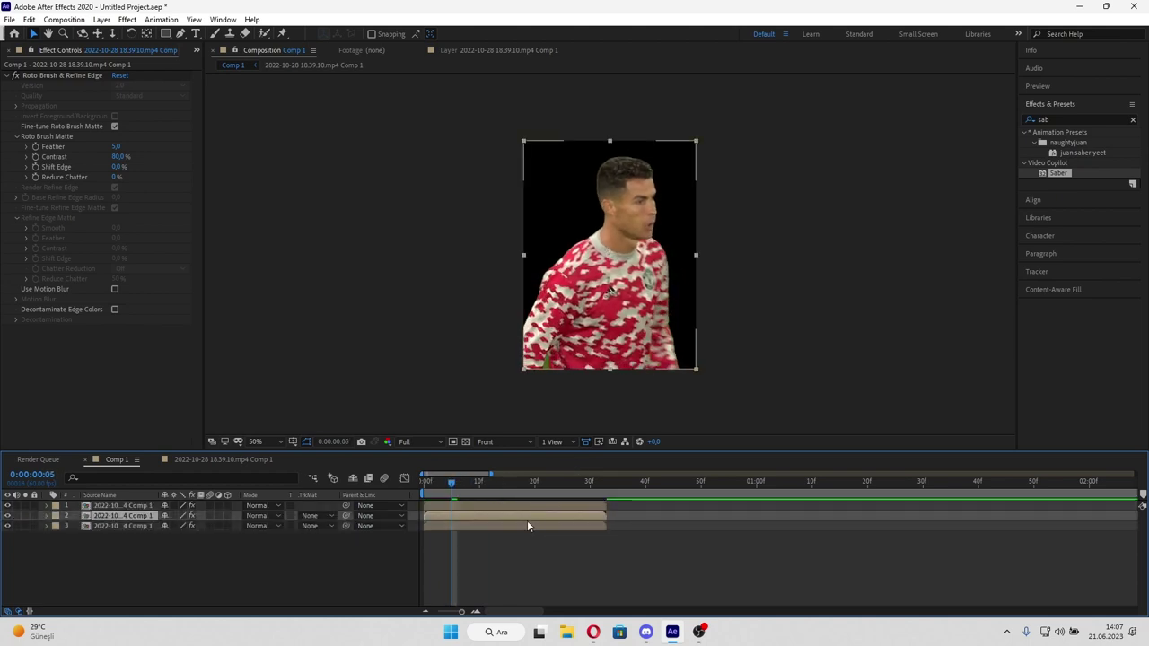
{"action": "left_click", "coordinate": [528, 525]}
{"action": "left_click", "coordinate": [57, 77]}
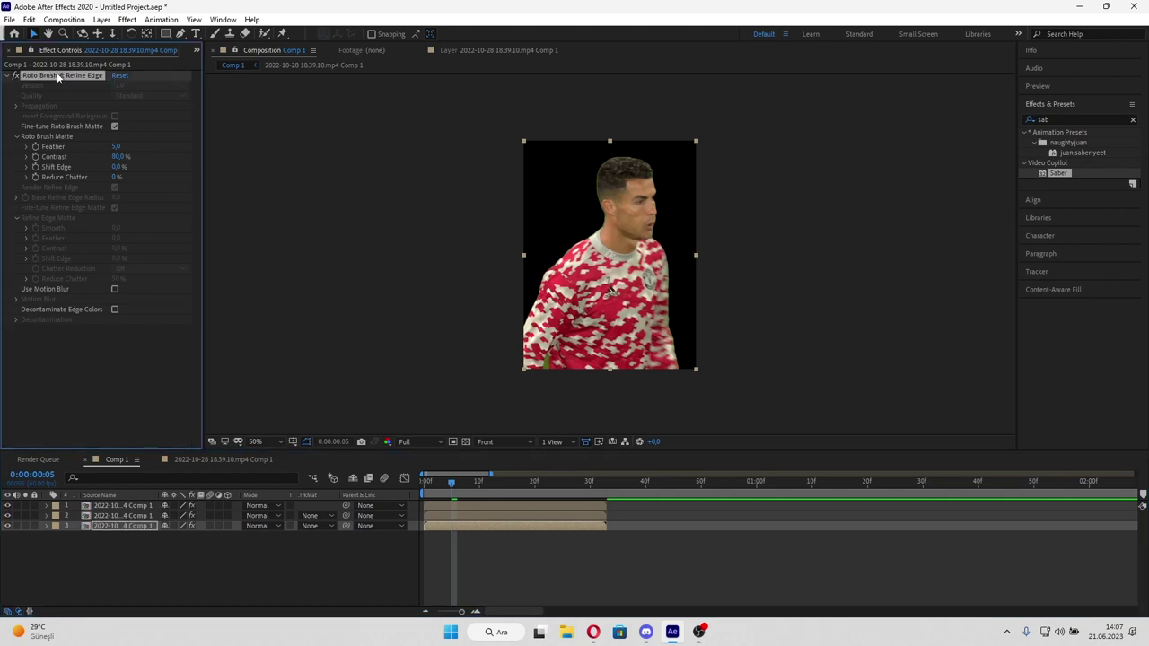
{"action": "key", "text": "Delete"}
Step: With layer 2 selected, choose Animation > Apply Animation Preset
{"action": "left_click", "coordinate": [426, 485]}
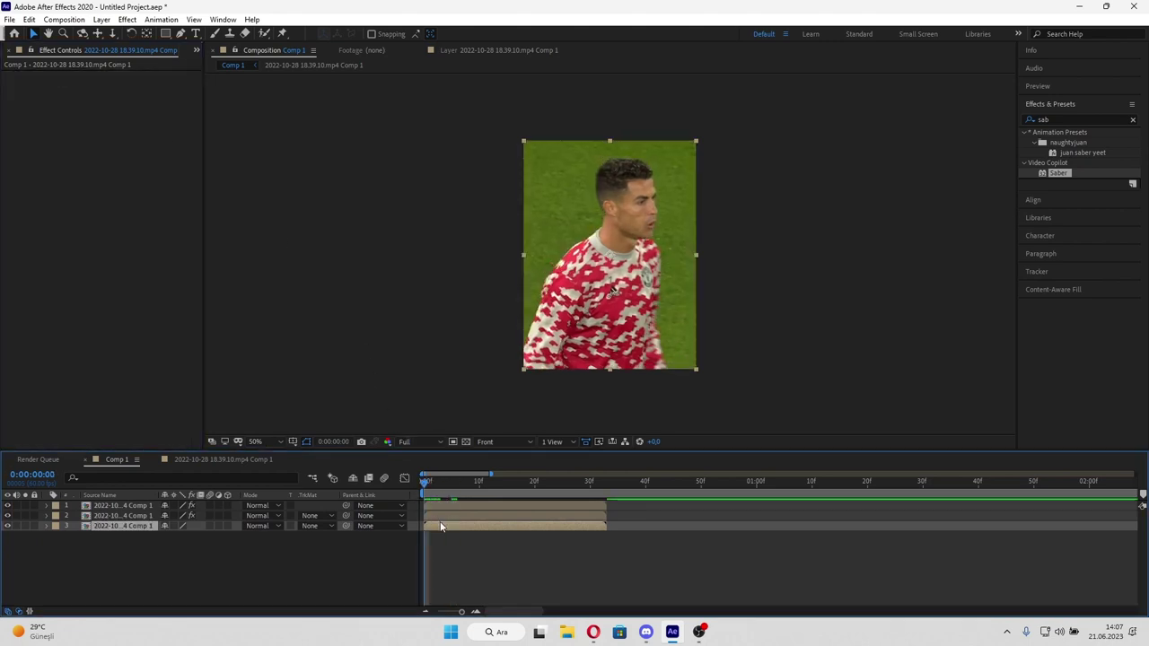
{"action": "left_click", "coordinate": [440, 516]}
{"action": "mouse_move", "coordinate": [440, 484]}
{"action": "left_mouse_down"}
{"action": "mouse_move", "coordinate": [443, 507]}
{"action": "mouse_move", "coordinate": [422, 513]}
{"action": "left_mouse_up"}
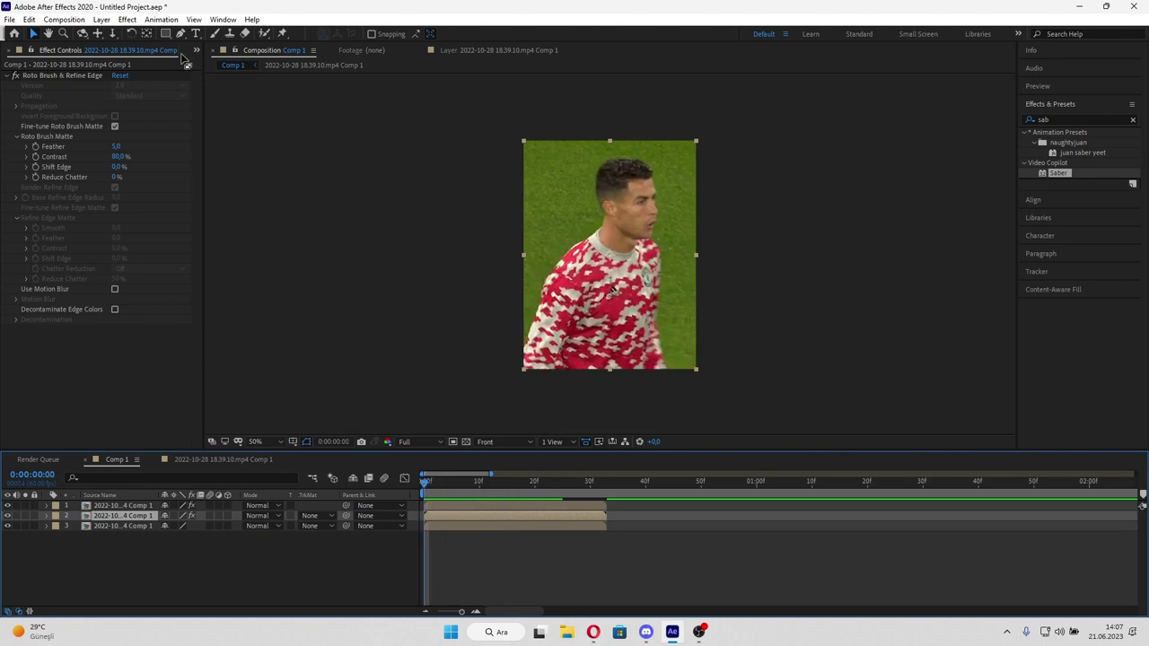
{"action": "left_click", "coordinate": [161, 18]}
{"action": "left_click", "coordinate": [175, 48]}
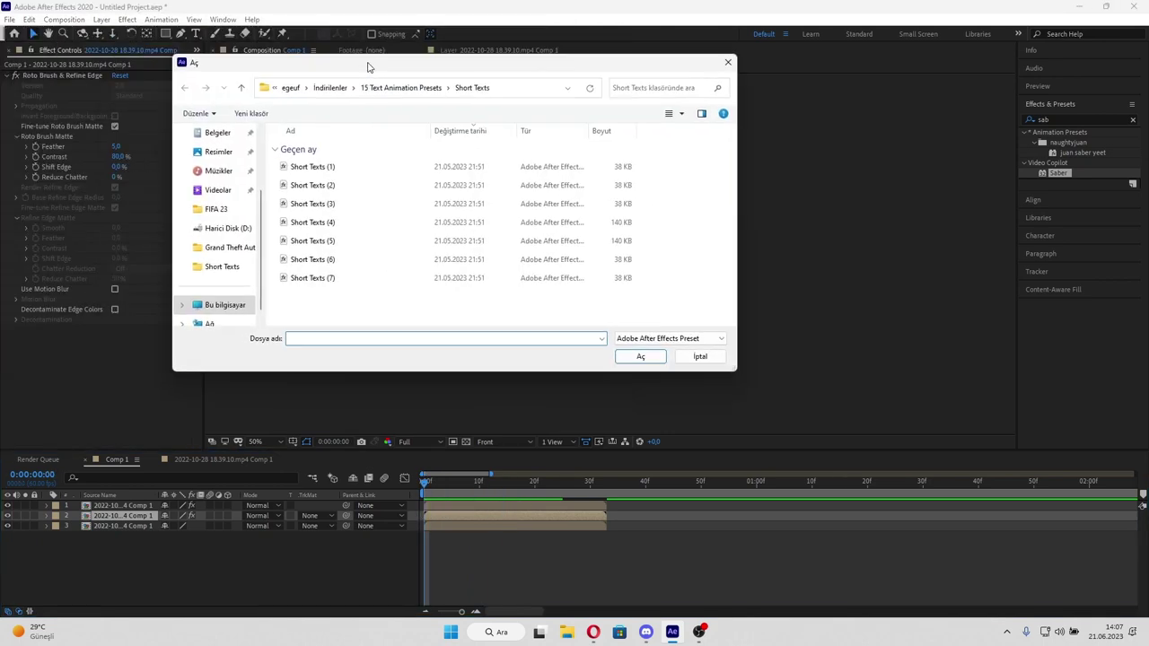
Step: Apply the 217 liquid preset file from the Downloads folder to layer 2
{"action": "left_click", "coordinate": [226, 209]}
{"action": "left_click", "coordinate": [676, 88]}
{"action": "type", "text": "217"}
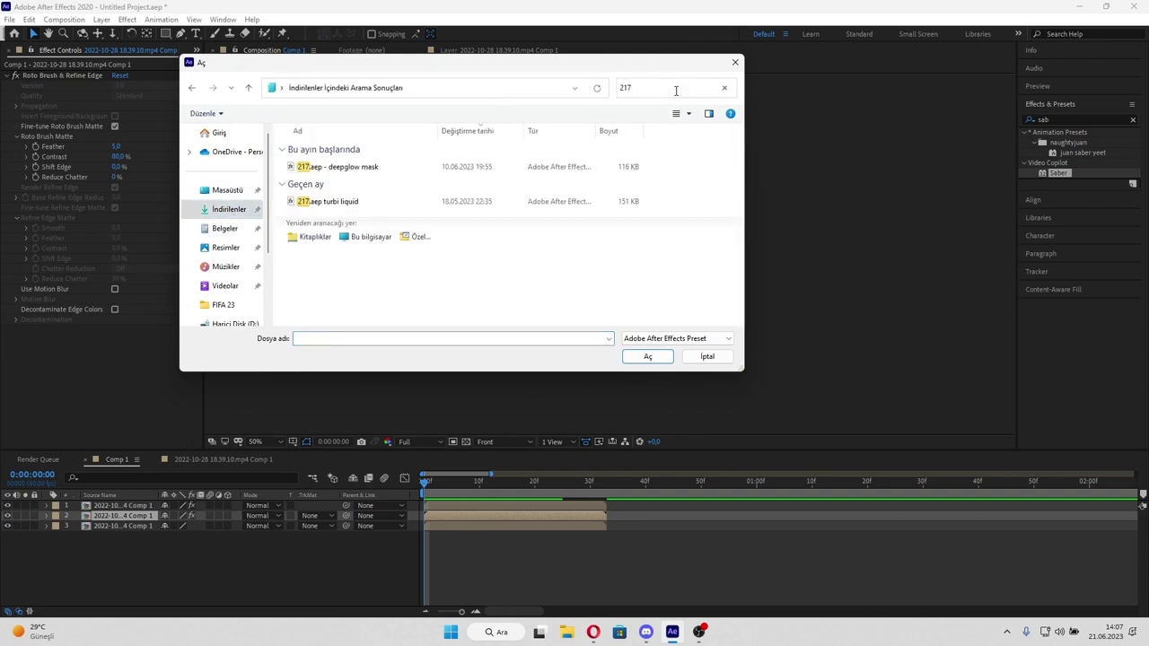
{"action": "double_click", "coordinate": [419, 168]}
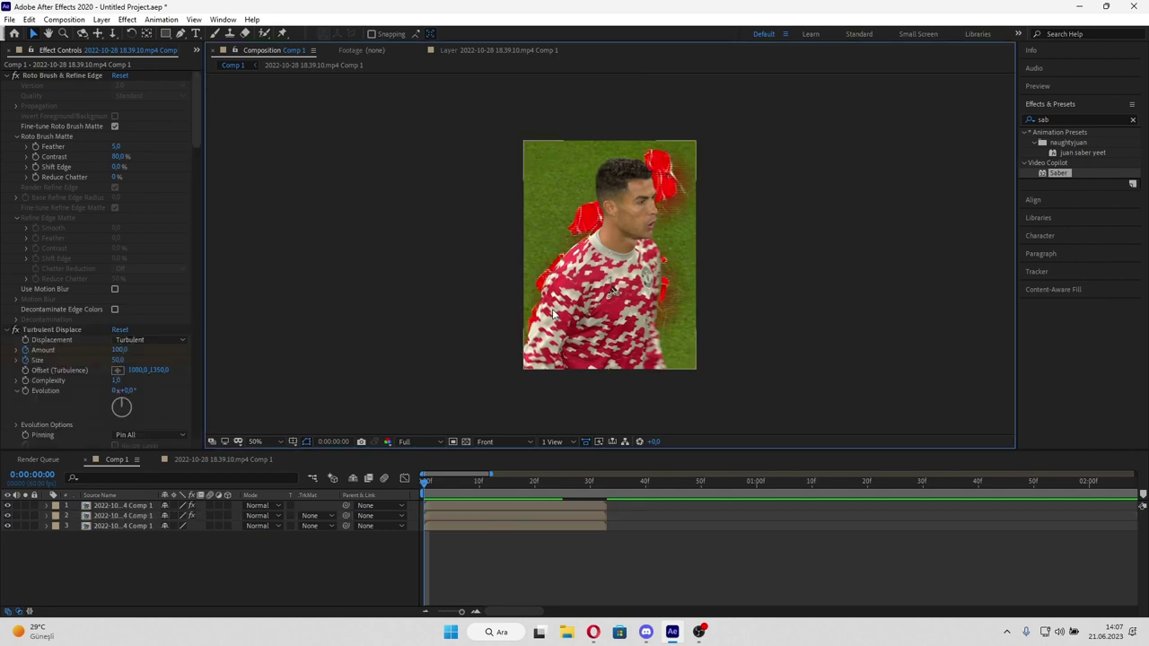
Step: Check the liquid effect, then select layer 2 and bring up Pre-compose with Ctrl+Shift+C
{"action": "mouse_move", "coordinate": [474, 477]}
{"action": "left_mouse_down"}
{"action": "mouse_move", "coordinate": [575, 493]}
{"action": "mouse_move", "coordinate": [474, 489]}
{"action": "left_mouse_up"}
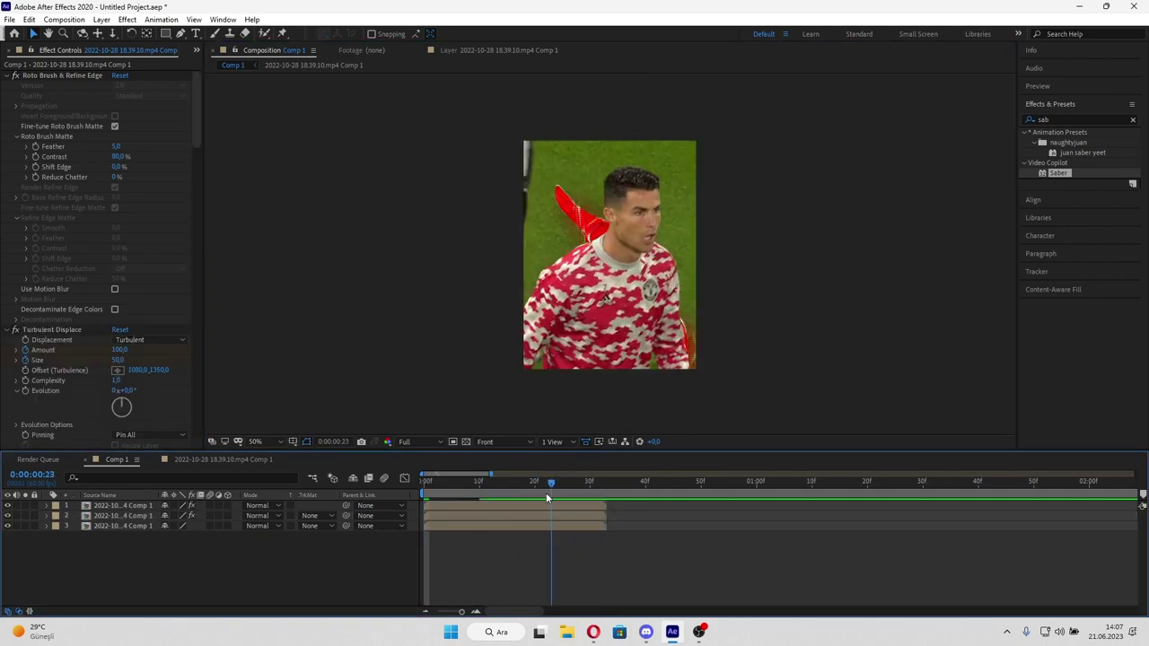
{"action": "scroll", "coordinate": [78, 278], "scroll_direction": "down", "scroll_amount": 3}
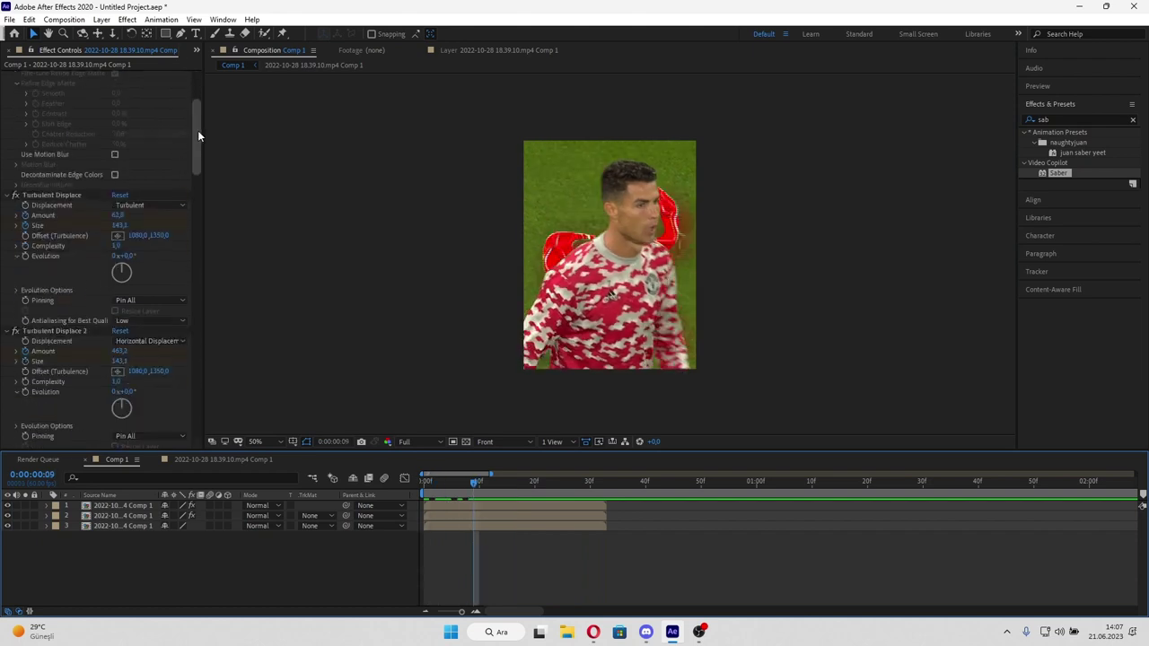
{"action": "left_click_drag", "start_coordinate": [197, 134], "coordinate": [179, 359]}
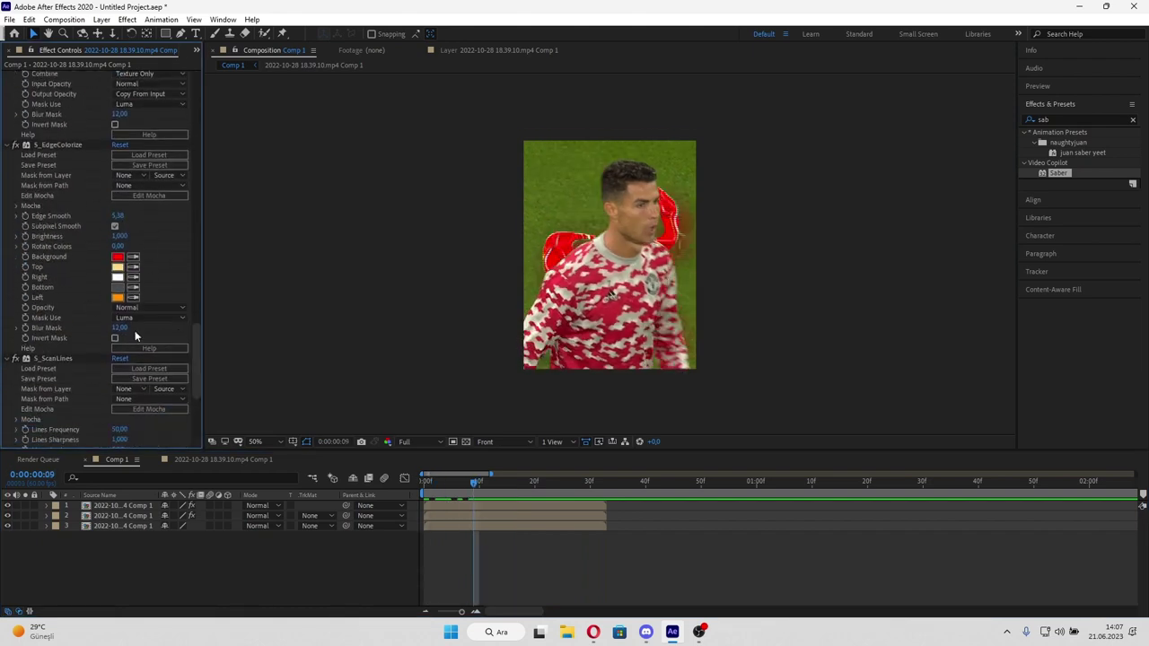
{"action": "left_click", "coordinate": [441, 515]}
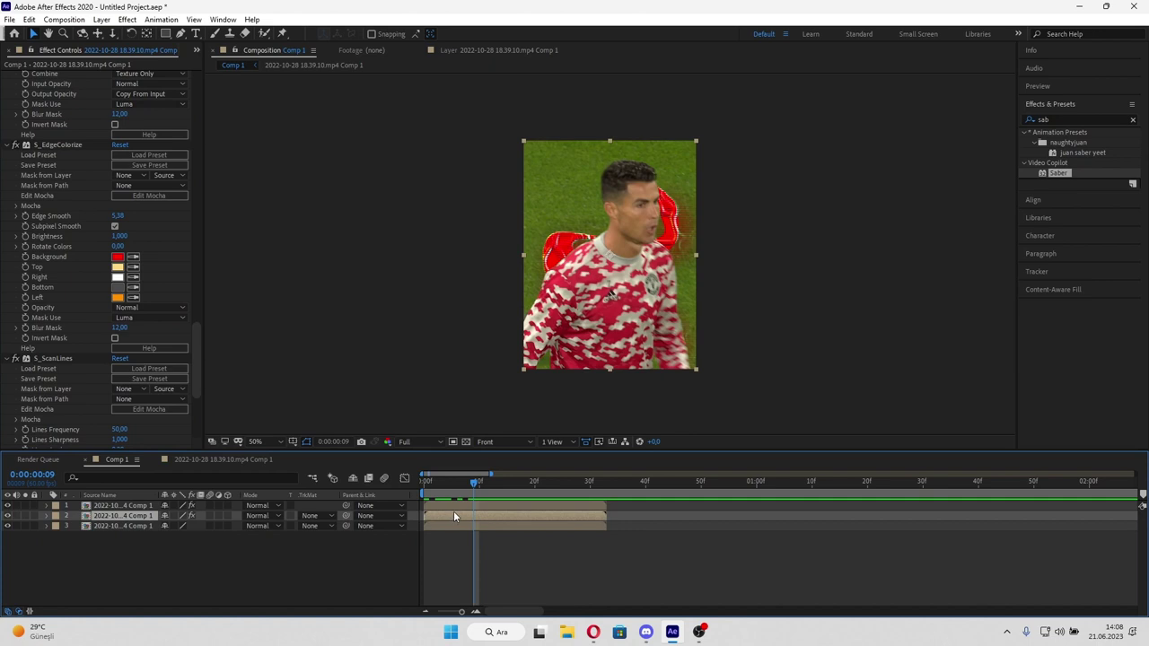
{"action": "key", "text": "ctrl+shift+c"}
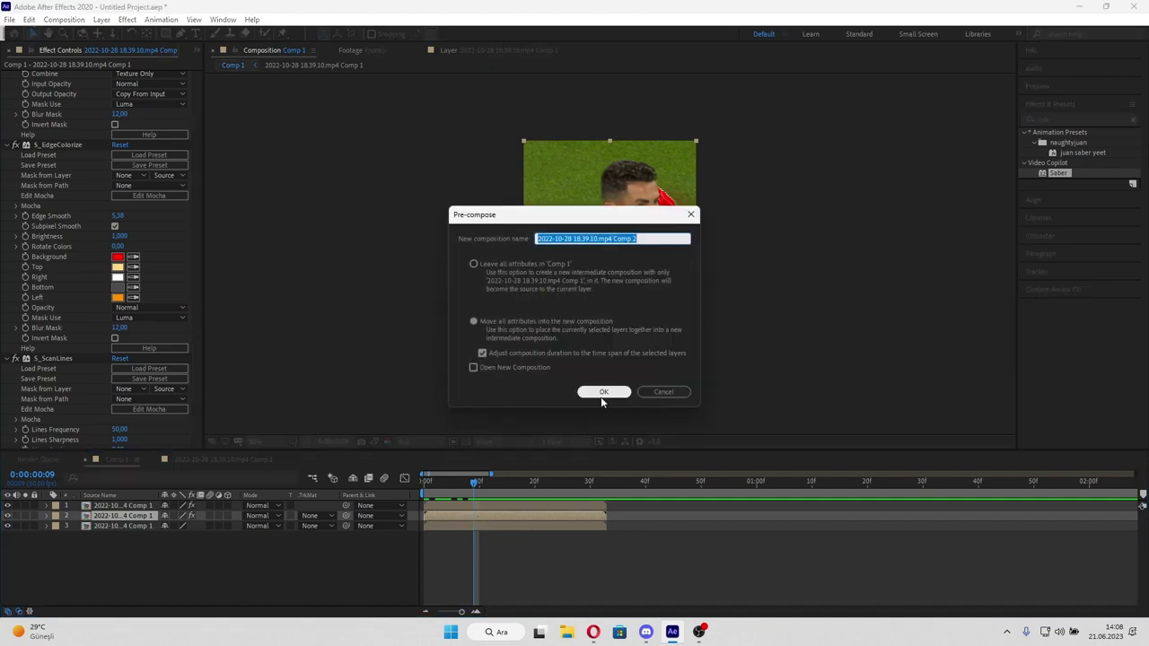
Step: Nest layer 2 into Comp 2 and apply Deep Glow to the nested layer
{"action": "left_click", "coordinate": [600, 397]}
{"action": "left_click", "coordinate": [1077, 120]}
{"action": "type", "text": "de"}
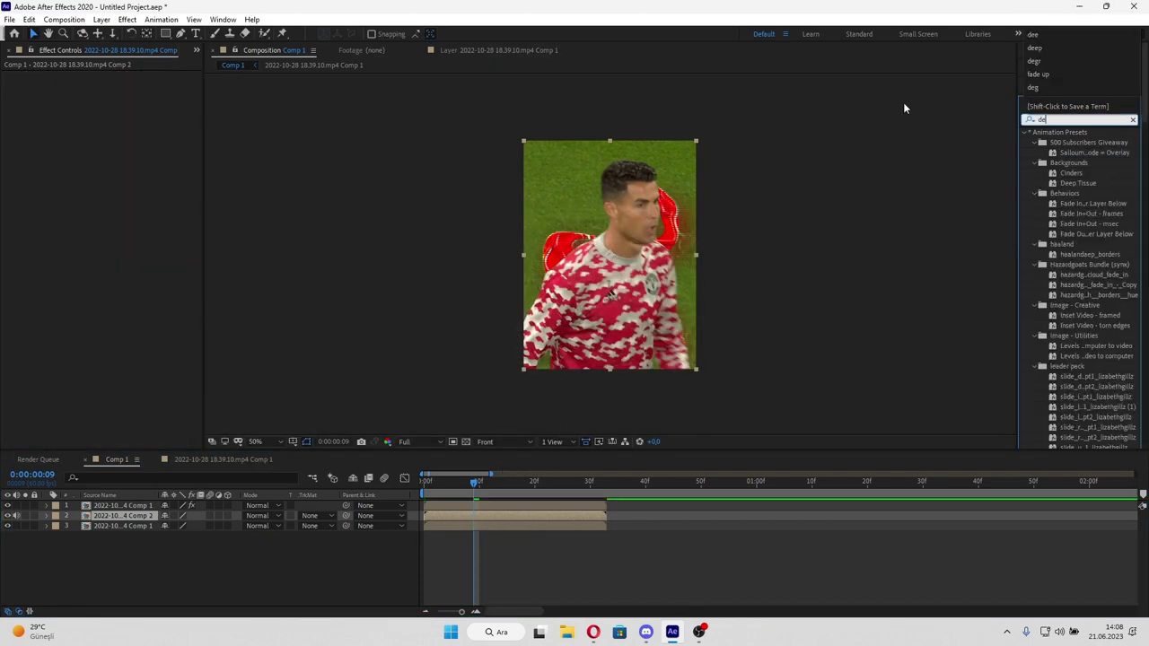
{"action": "type", "text": "ep"}
{"action": "left_click_drag", "start_coordinate": [1065, 172], "coordinate": [555, 517]}
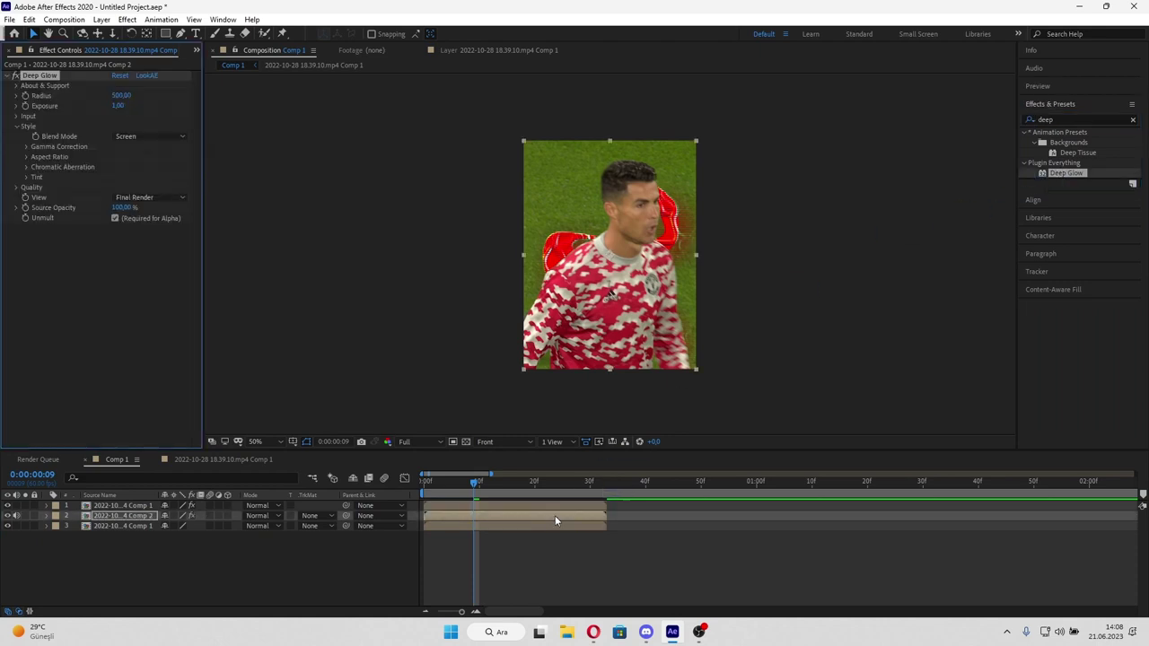
Step: Lower the Deep Glow Radius to 343 and preview the composition
{"action": "left_click_drag", "start_coordinate": [533, 479], "coordinate": [563, 481]}
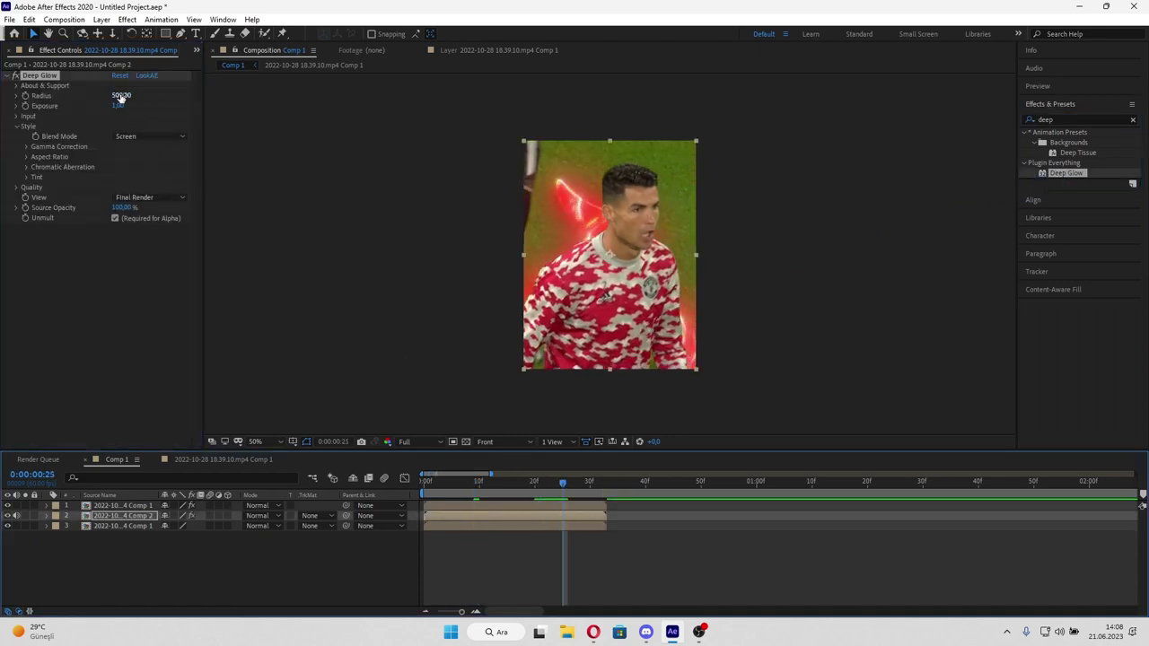
{"action": "left_click_drag", "start_coordinate": [119, 96], "coordinate": [71, 96]}
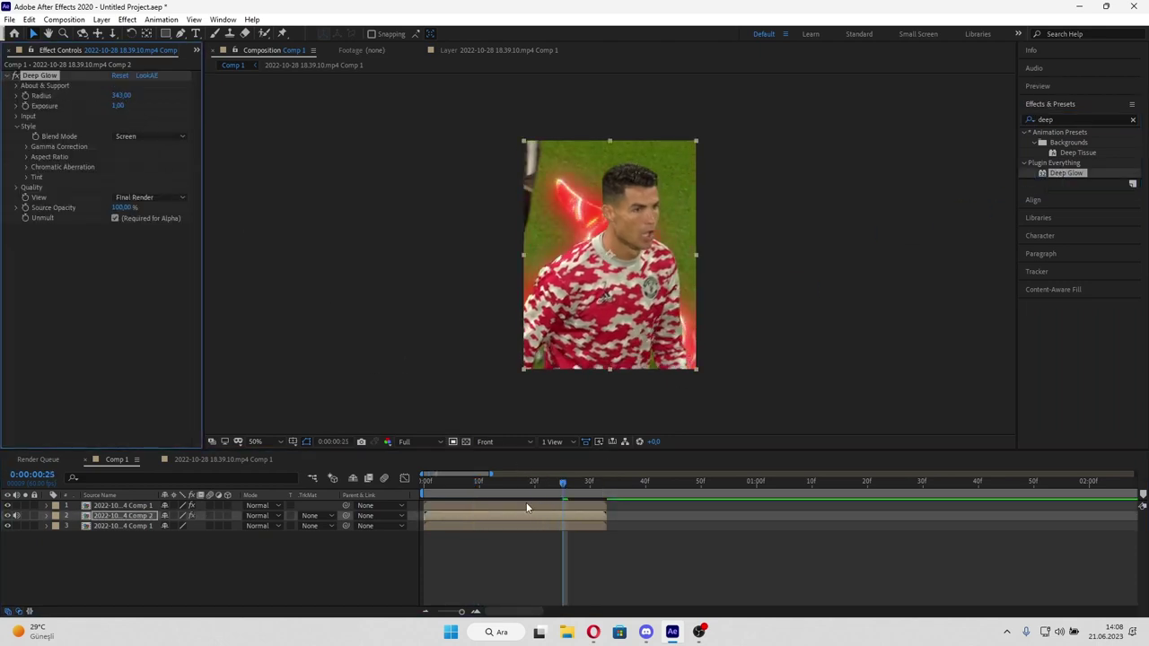
{"action": "key", "text": "space"}
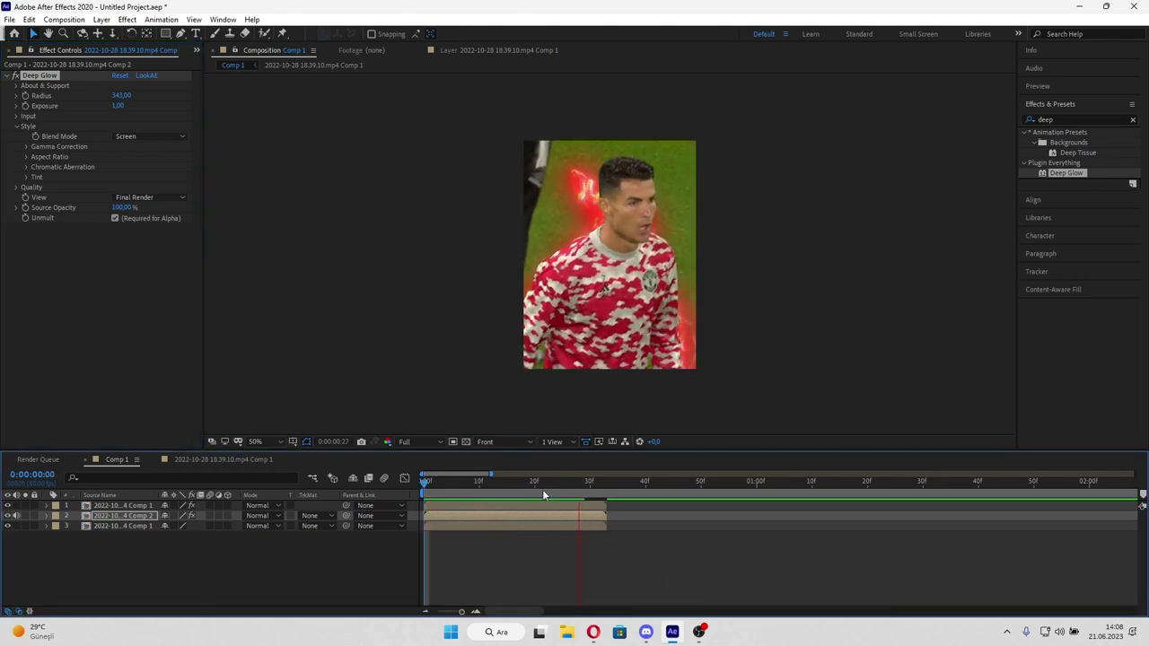
{"action": "mouse_move", "coordinate": [430, 474]}
{"action": "left_mouse_down"}
{"action": "mouse_move", "coordinate": [518, 481]}
{"action": "mouse_move", "coordinate": [441, 508]}
{"action": "left_mouse_up"}
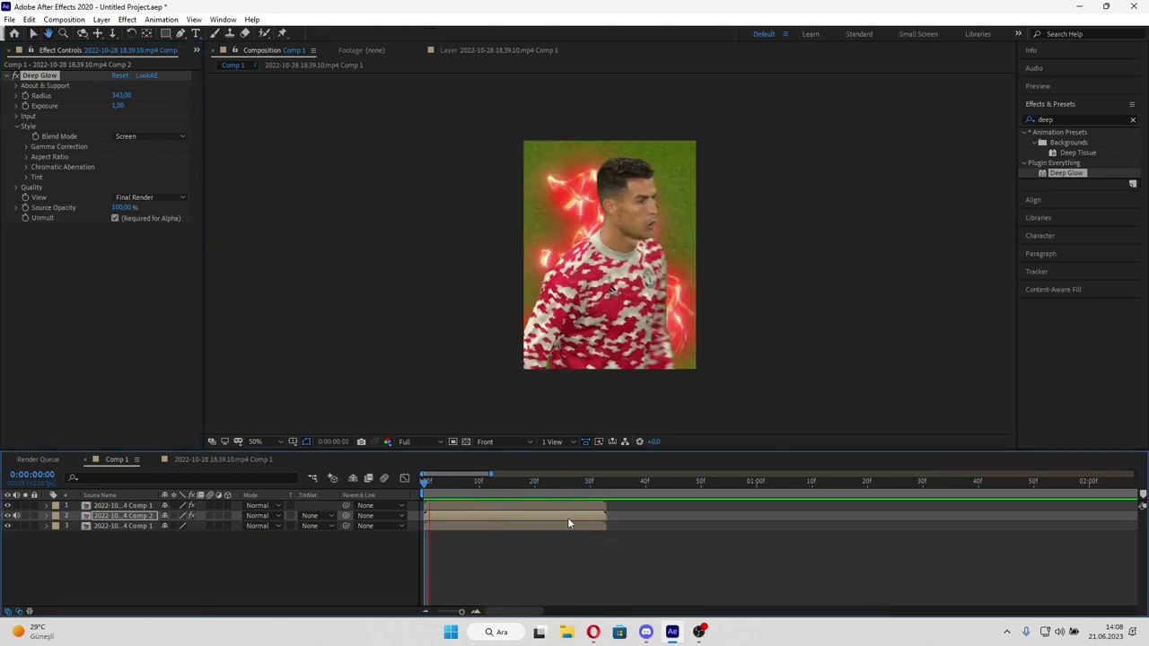
Step: Select all three layers and pre-compose them into Pre-comp 1
{"action": "left_click", "coordinate": [455, 508]}
{"action": "left_click", "coordinate": [457, 526], "text": "shift"}
{"action": "key", "text": "ctrl+shift+c"}
{"action": "key", "text": "Return"}
Step: Apply Twixtor to Pre-comp 1 and raise Motion Sensitivity to 100
{"action": "left_click", "coordinate": [1078, 119]}
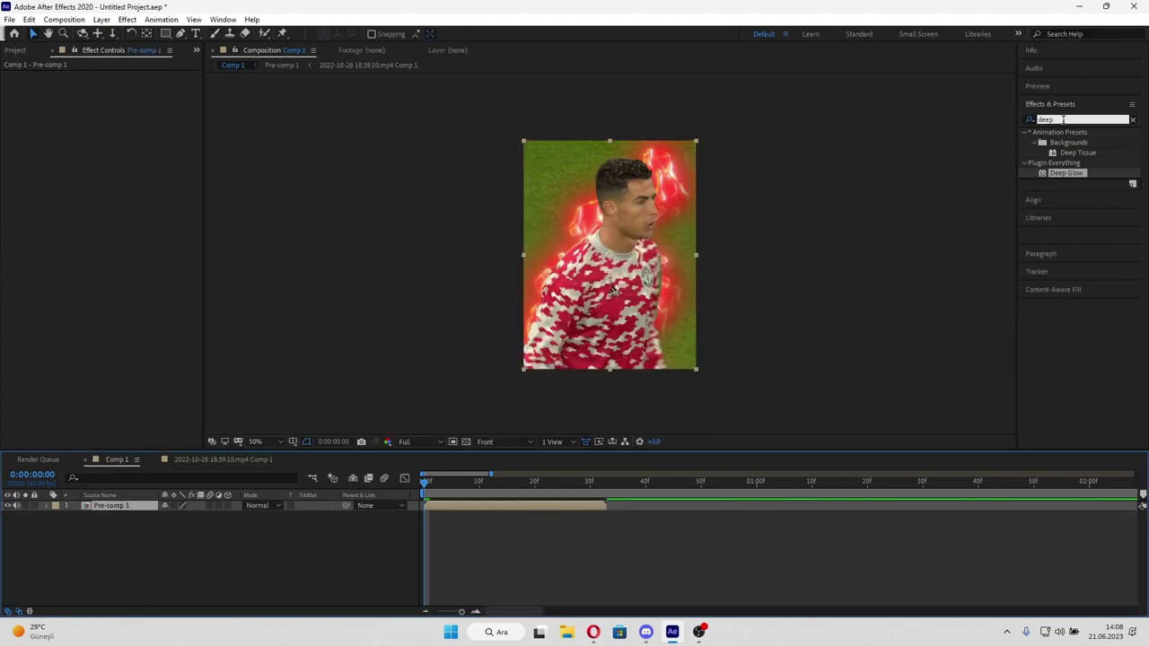
{"action": "type", "text": "twix"}
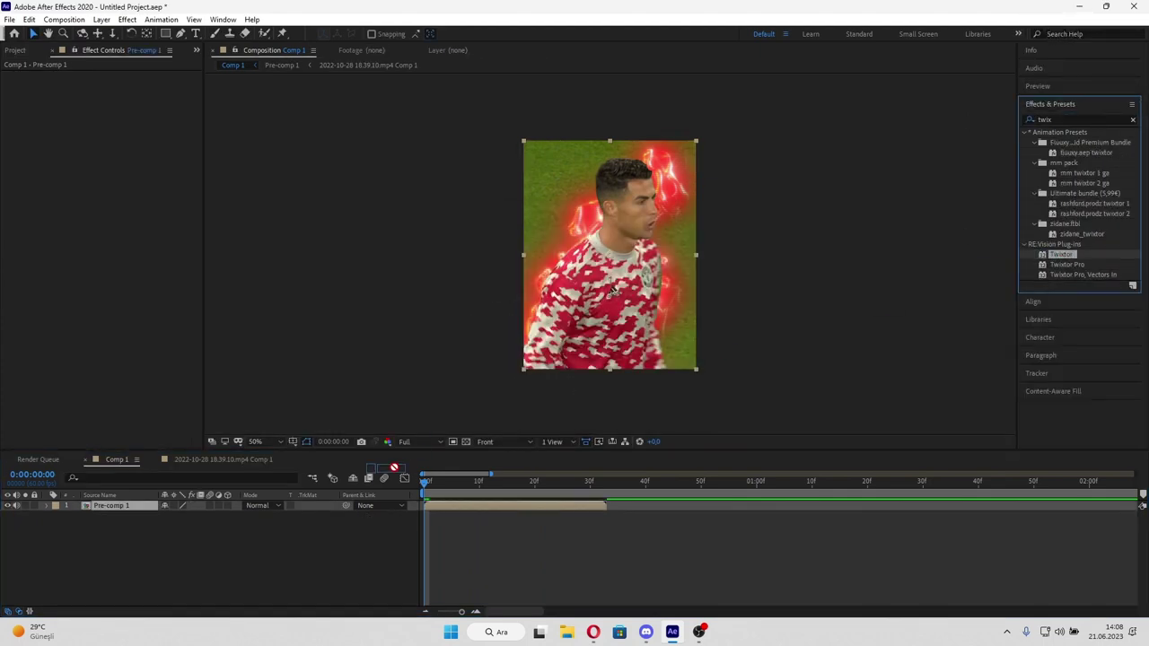
{"action": "left_click_drag", "start_coordinate": [1061, 255], "coordinate": [433, 507]}
{"action": "left_click_drag", "start_coordinate": [117, 239], "coordinate": [252, 253]}
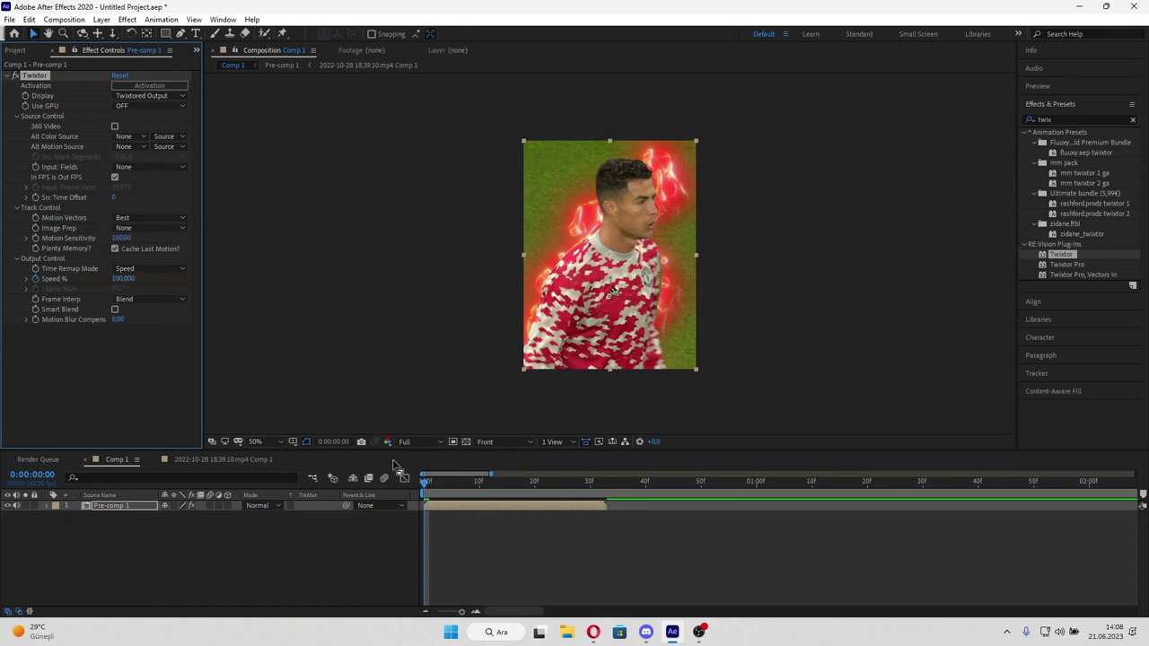
Step: Set Twixtor's Speed % to 40 and preview the slowed-down clip
{"action": "left_click", "coordinate": [427, 483]}
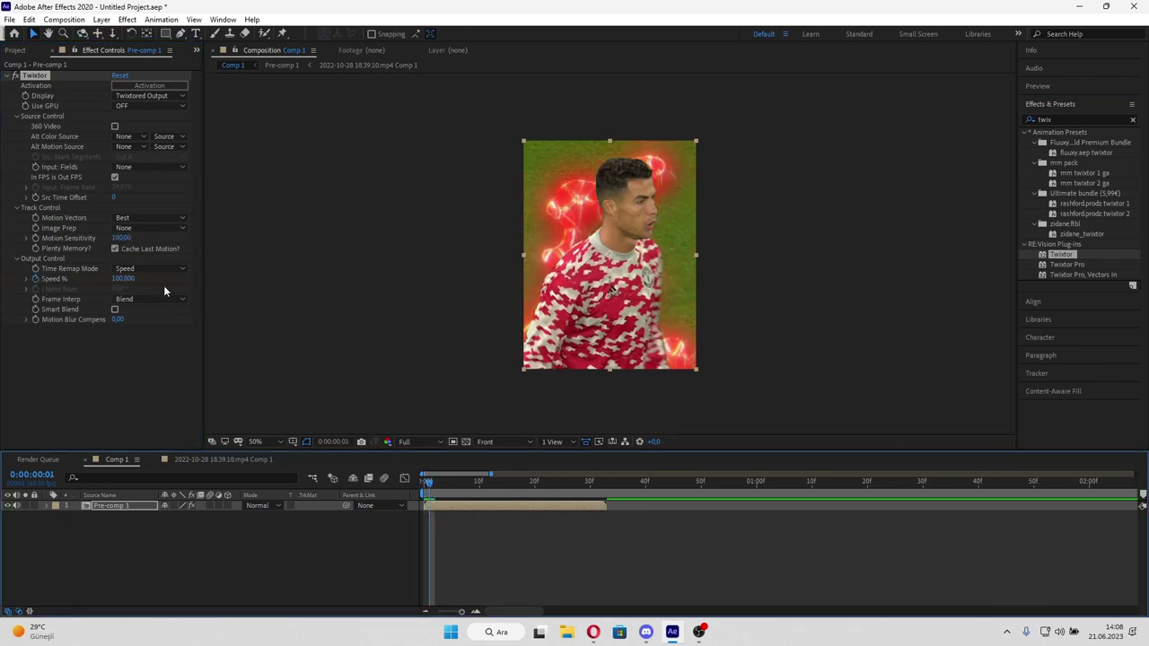
{"action": "left_click", "coordinate": [128, 279]}
{"action": "type", "text": "40"}
{"action": "key", "text": "Return"}
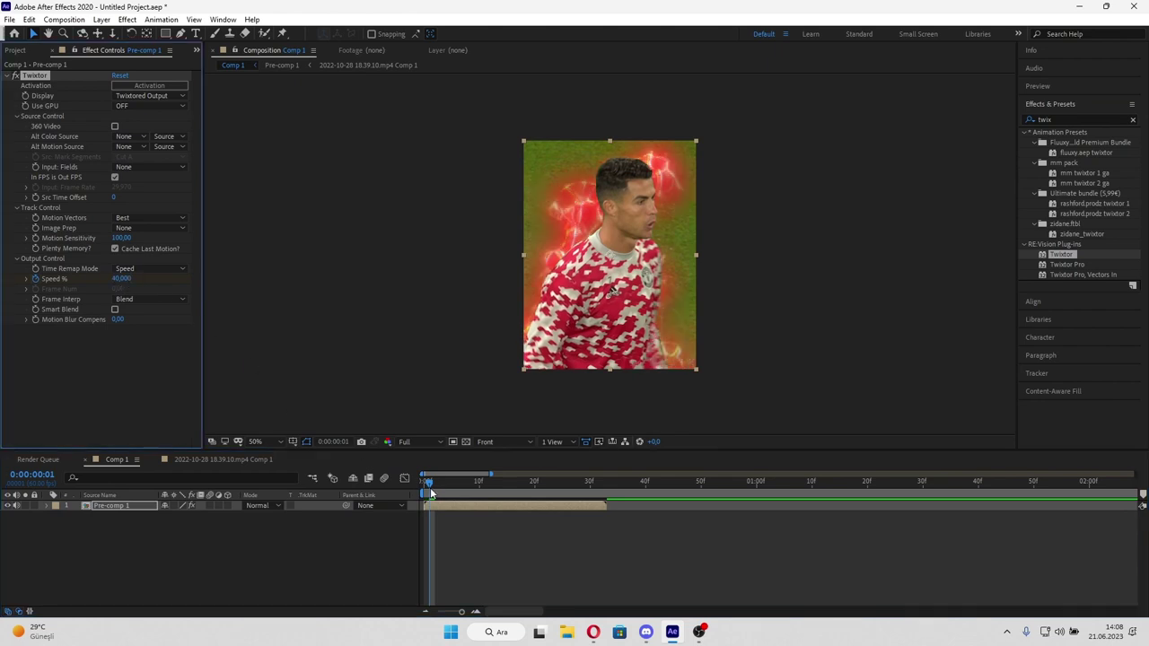
{"action": "key", "text": "space"}
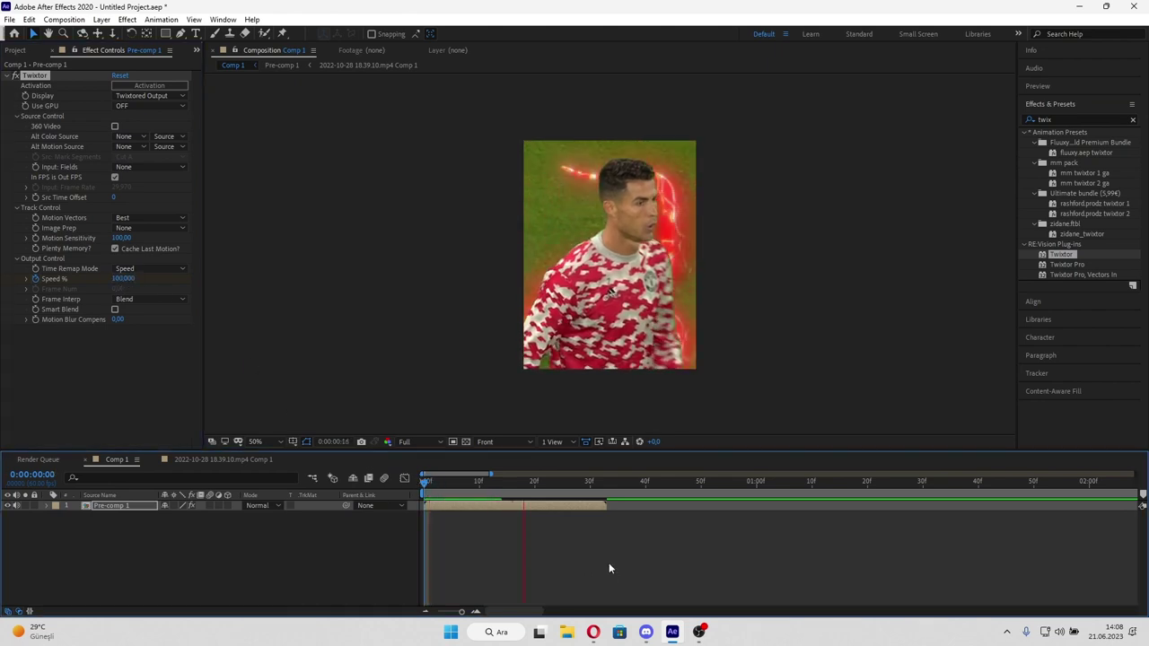
{"action": "key", "text": "space"}
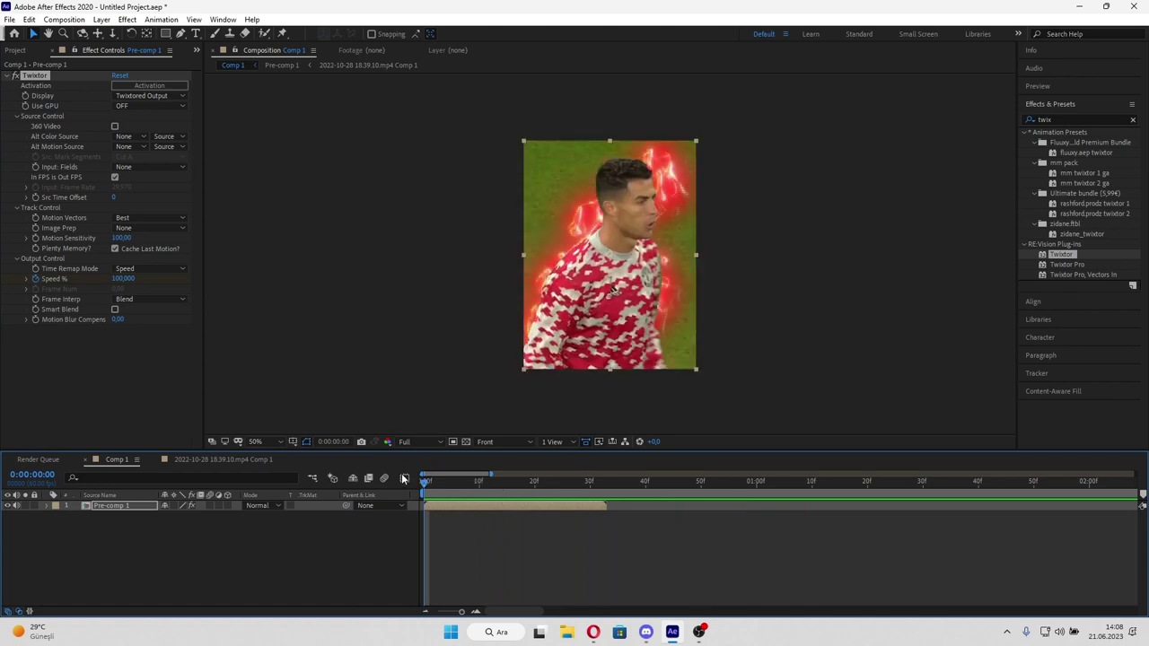
{"action": "key", "text": "space"}
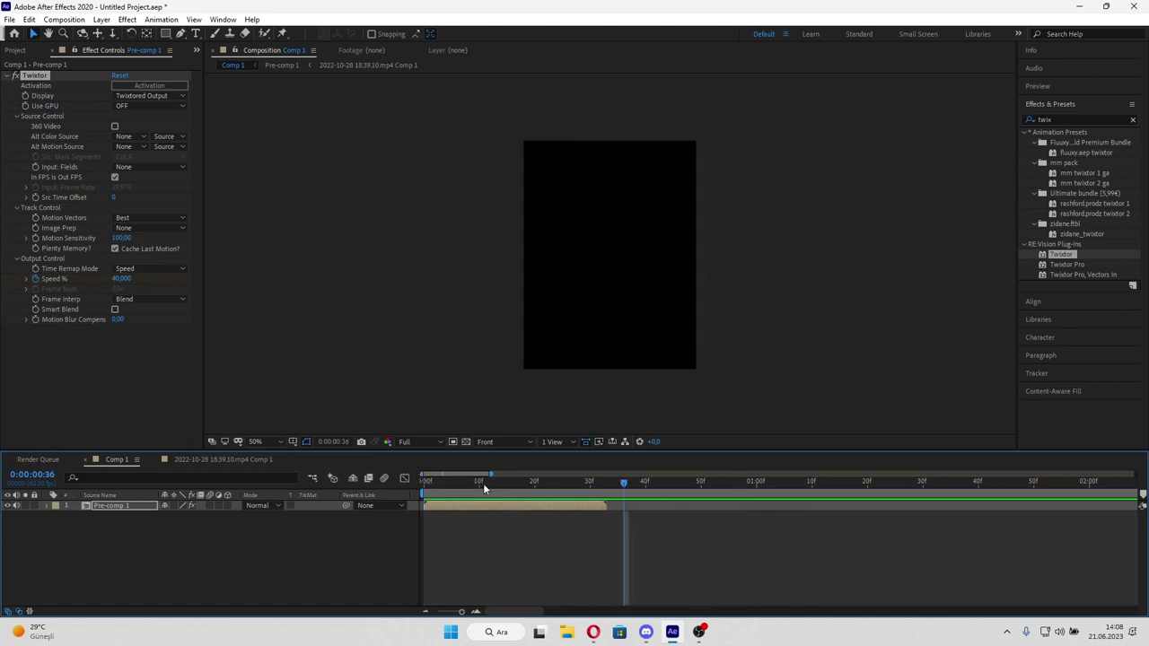
{"action": "left_click", "coordinate": [464, 485]}
{"action": "left_click", "coordinate": [501, 520]}
{"action": "left_click", "coordinate": [491, 503]}
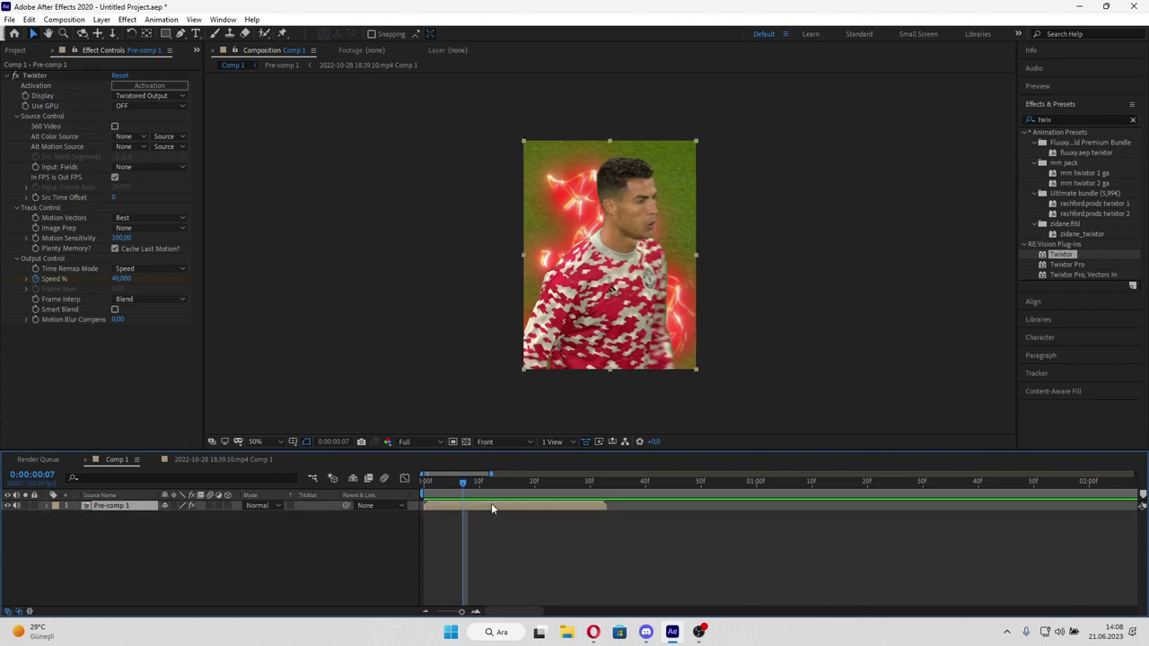
Step: Open Pre-comp 1 and delete its Deep Glow layer
{"action": "double_click", "coordinate": [503, 505]}
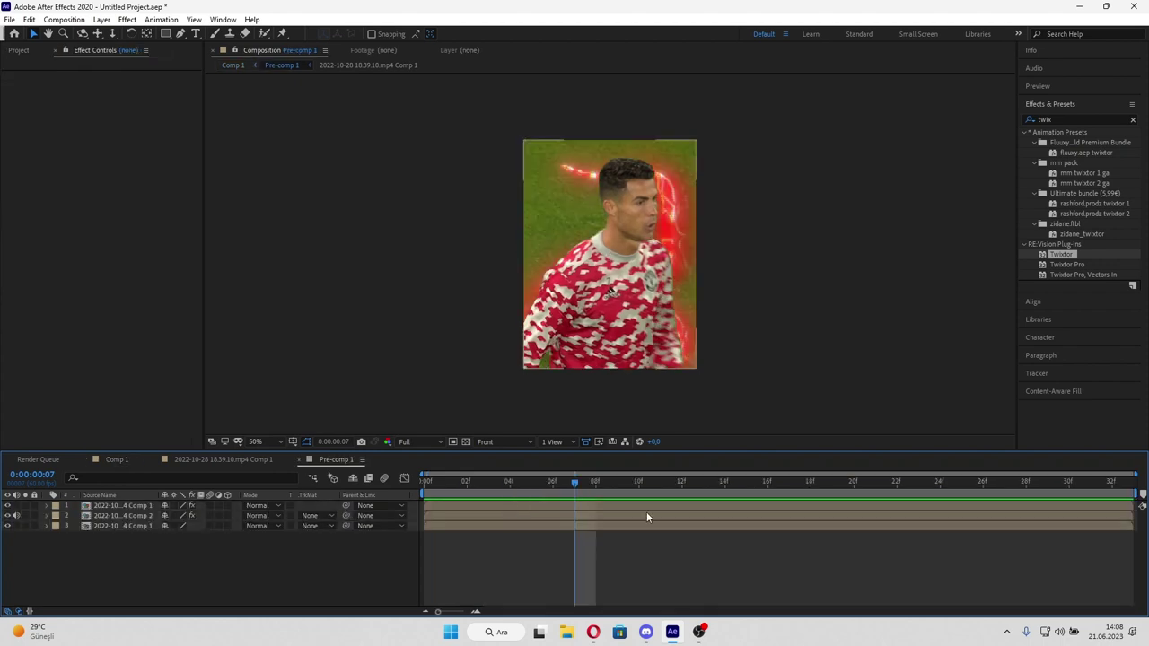
{"action": "left_click_drag", "start_coordinate": [498, 481], "coordinate": [510, 513]}
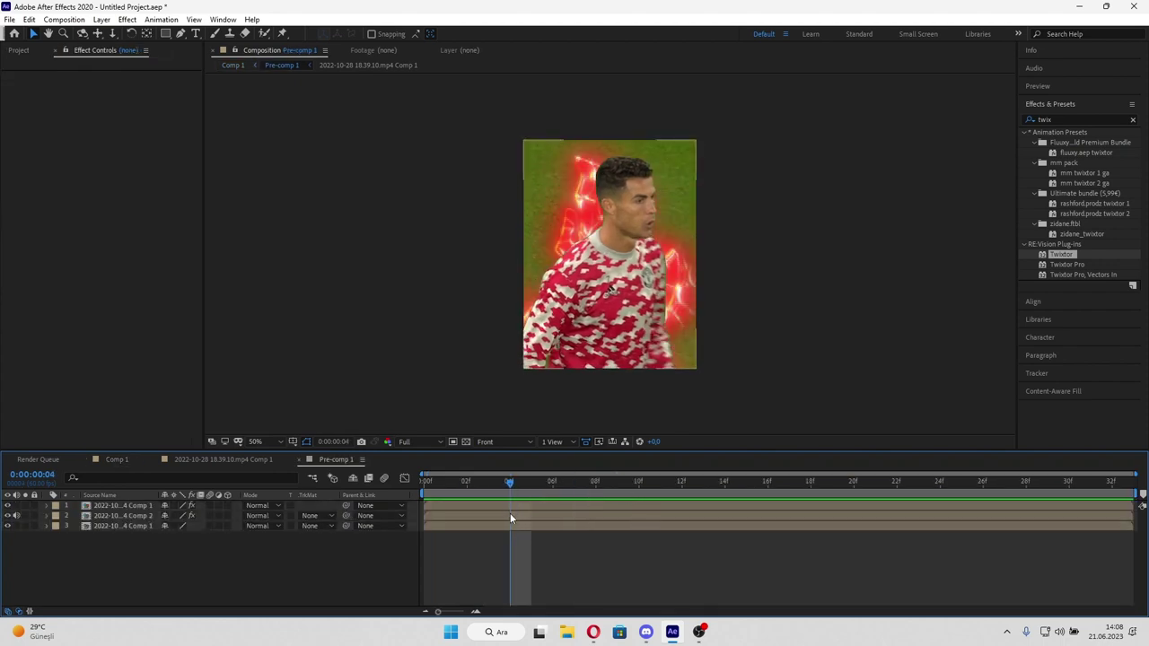
{"action": "left_click", "coordinate": [512, 519]}
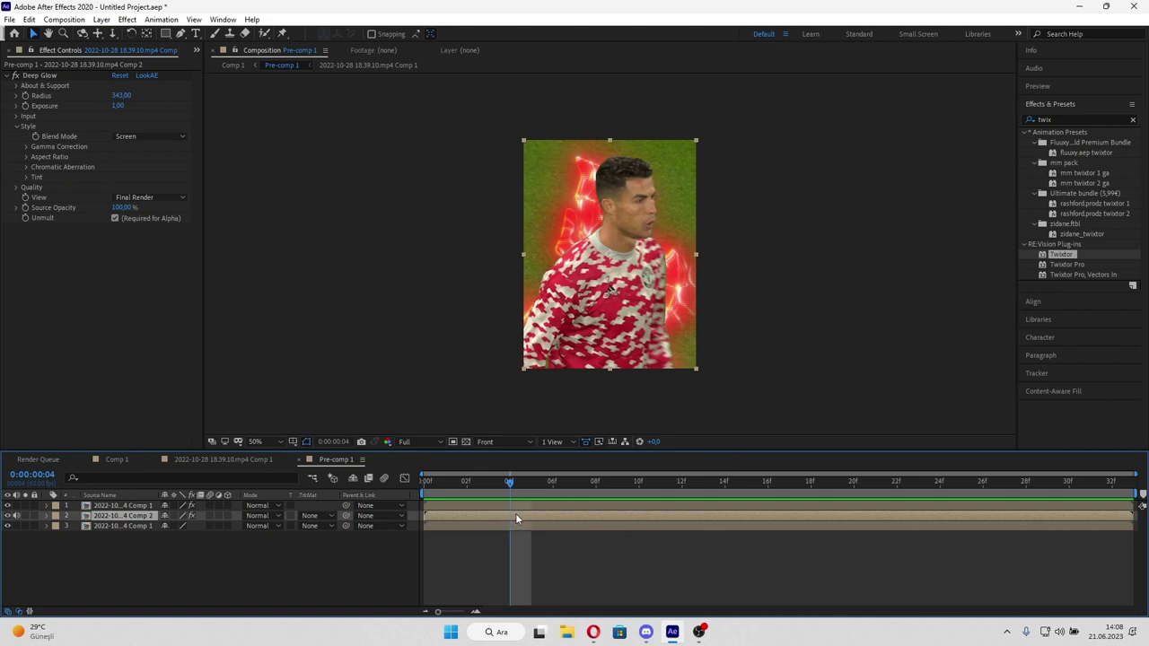
{"action": "key", "text": "Delete"}
Step: Duplicate the roto-masked clip layer and remove Roto Brush & Refine Edge from the copy
{"action": "left_click_drag", "start_coordinate": [512, 490], "coordinate": [491, 507]}
{"action": "left_click", "coordinate": [491, 506]}
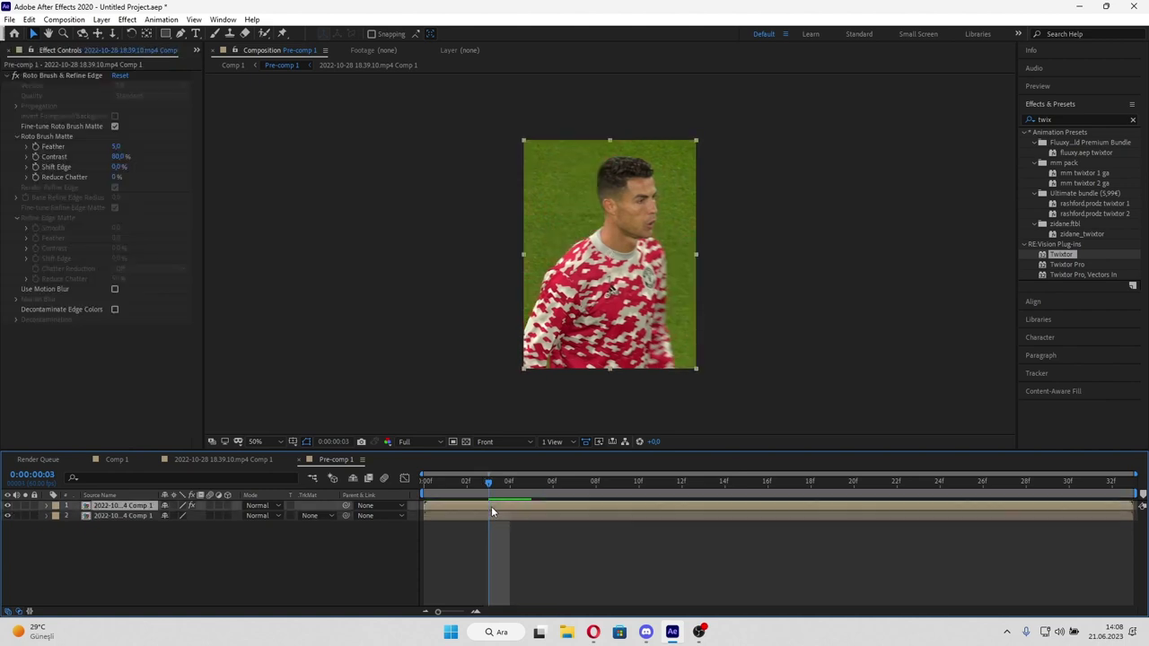
{"action": "key", "text": "ctrl+d"}
{"action": "left_click", "coordinate": [497, 516]}
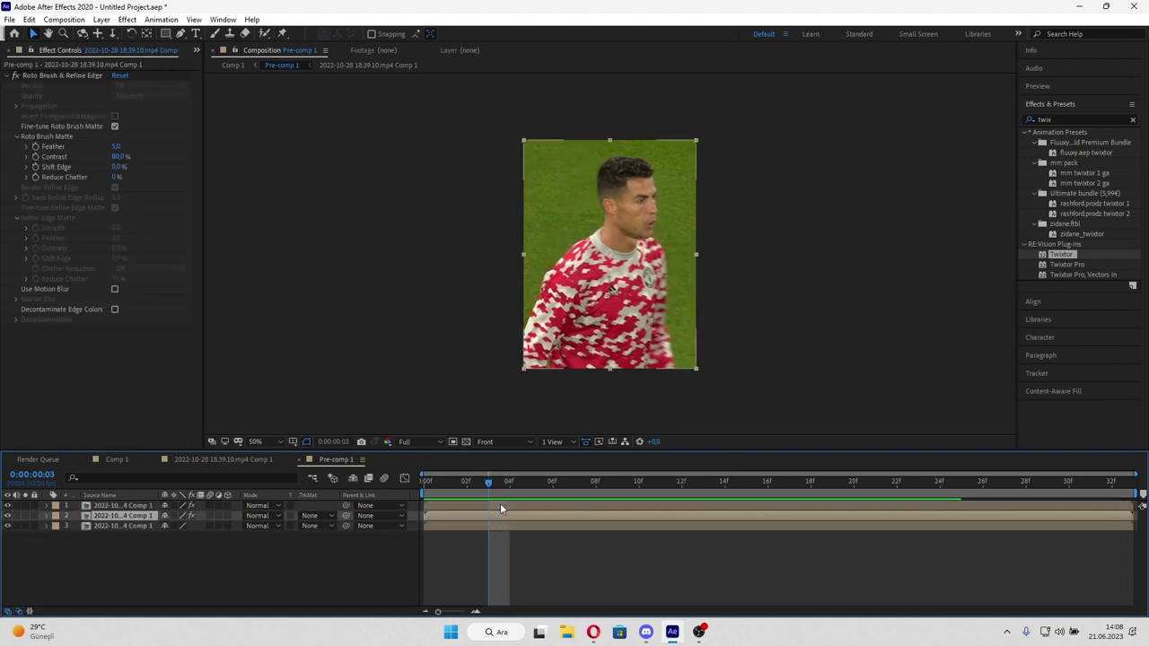
{"action": "left_click", "coordinate": [56, 75]}
{"action": "key", "text": "Delete"}
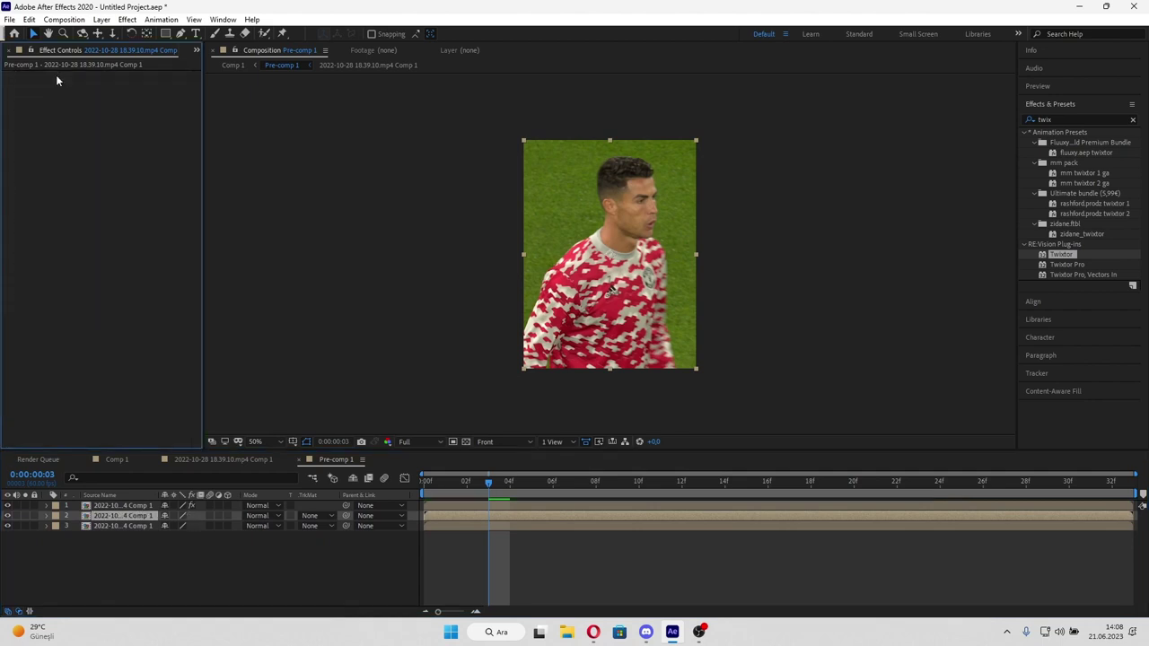
Step: From the first frame, open the Apply Animation Preset file browser
{"action": "left_click", "coordinate": [422, 483]}
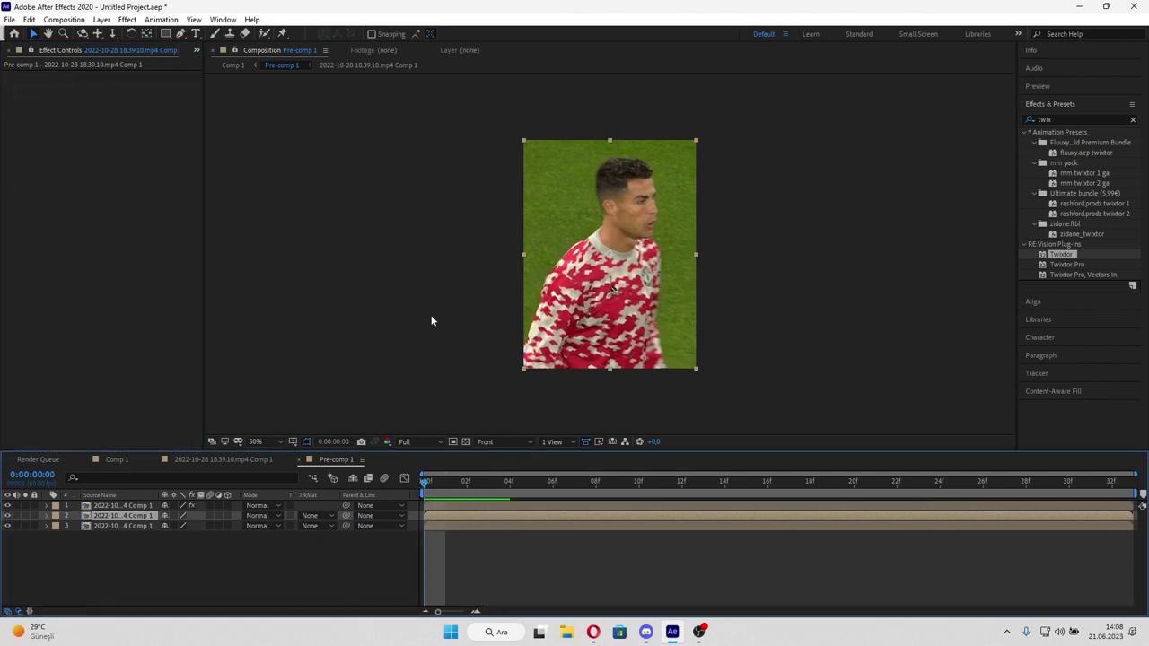
{"action": "left_click", "coordinate": [169, 20]}
{"action": "left_click", "coordinate": [198, 47]}
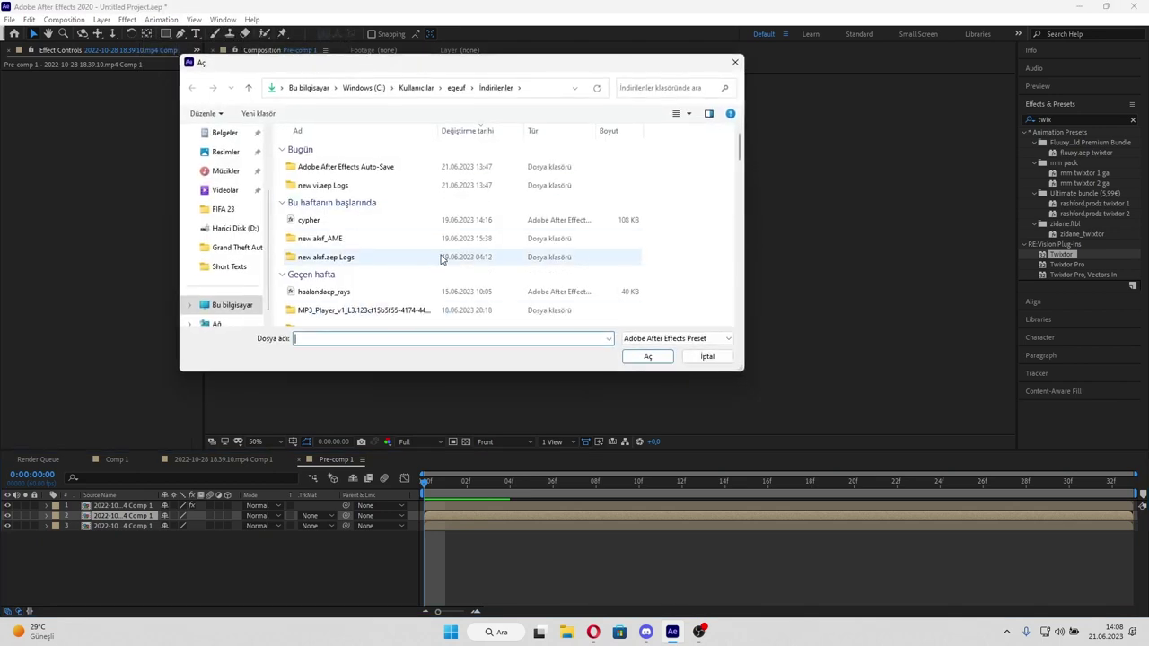
Step: Cancel the file browser, search Effects & Presets for 'liqu' and apply Liquid_Explosion to layer 2
{"action": "left_click", "coordinate": [734, 62]}
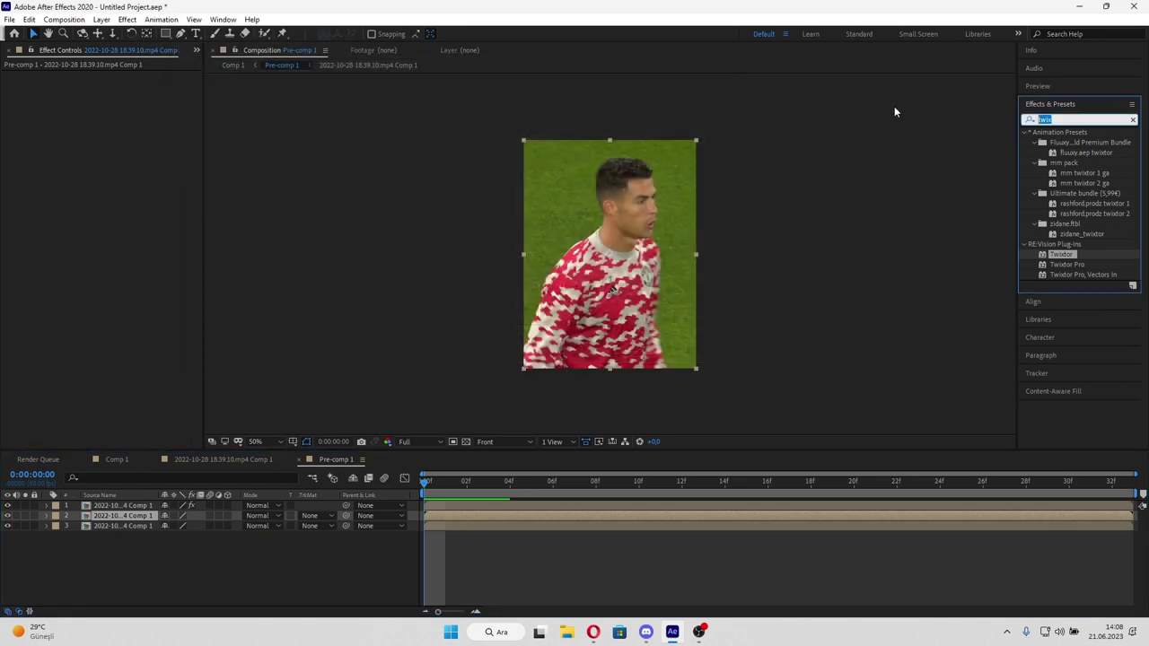
{"action": "type", "text": "liqu"}
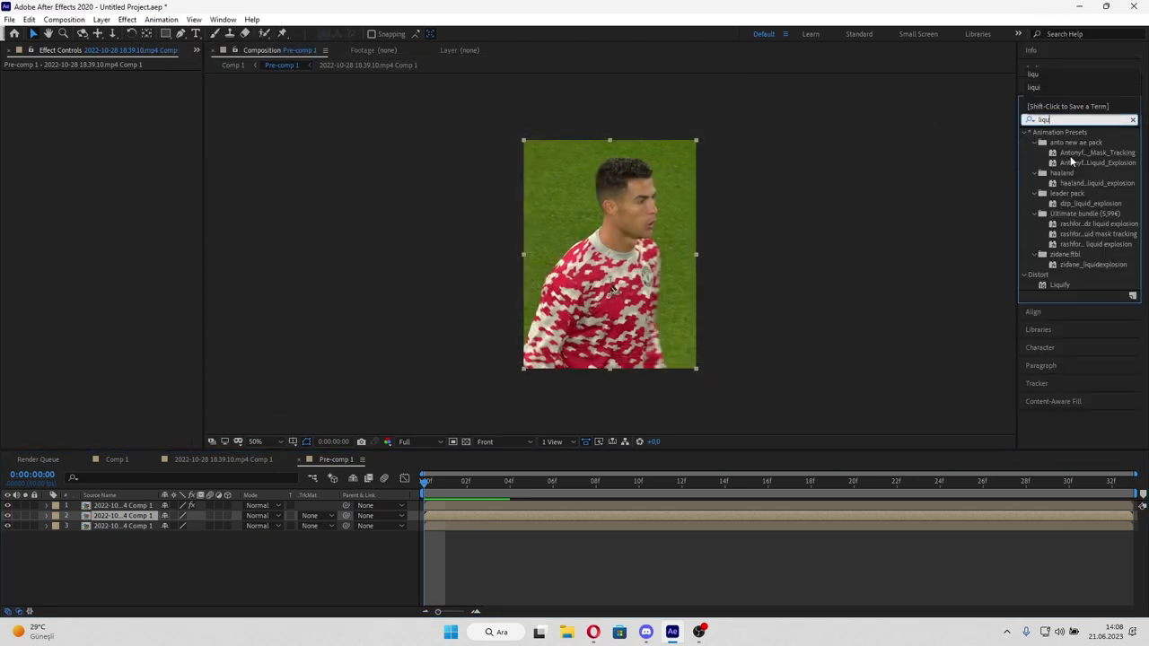
{"action": "left_click_drag", "start_coordinate": [1080, 160], "coordinate": [458, 517]}
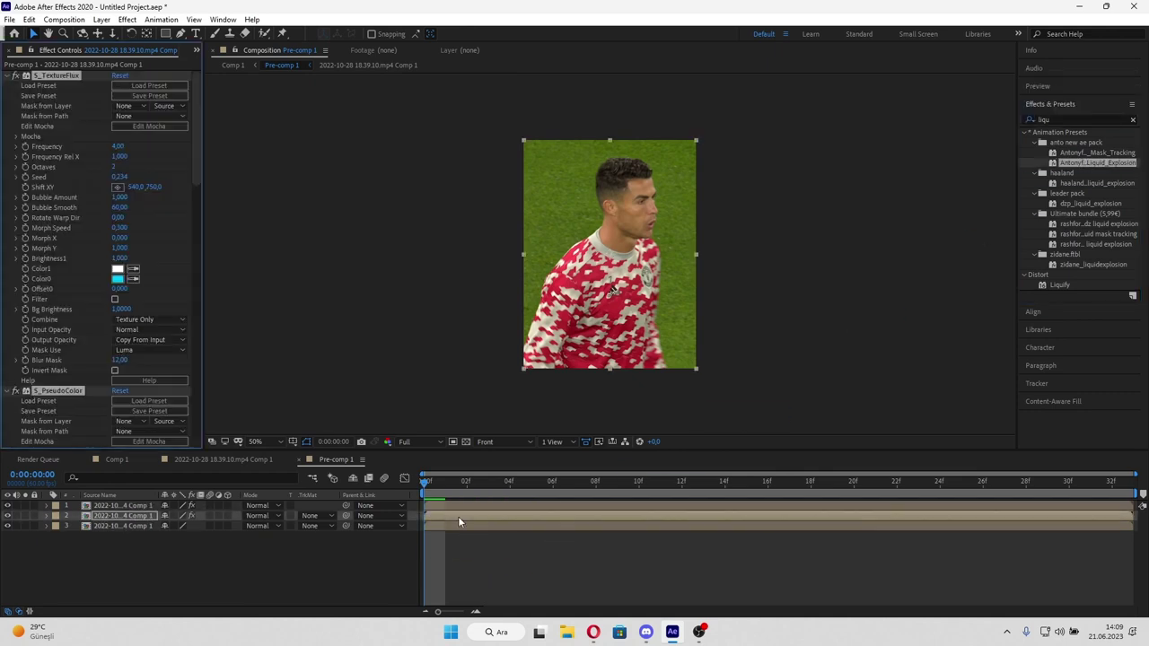
Step: Move the Mercury producer point onto the player at 286,0,380,0
{"action": "scroll", "coordinate": [171, 380], "scroll_direction": "down", "scroll_amount": 5}
{"action": "scroll", "coordinate": [171, 381], "scroll_direction": "down", "scroll_amount": 5}
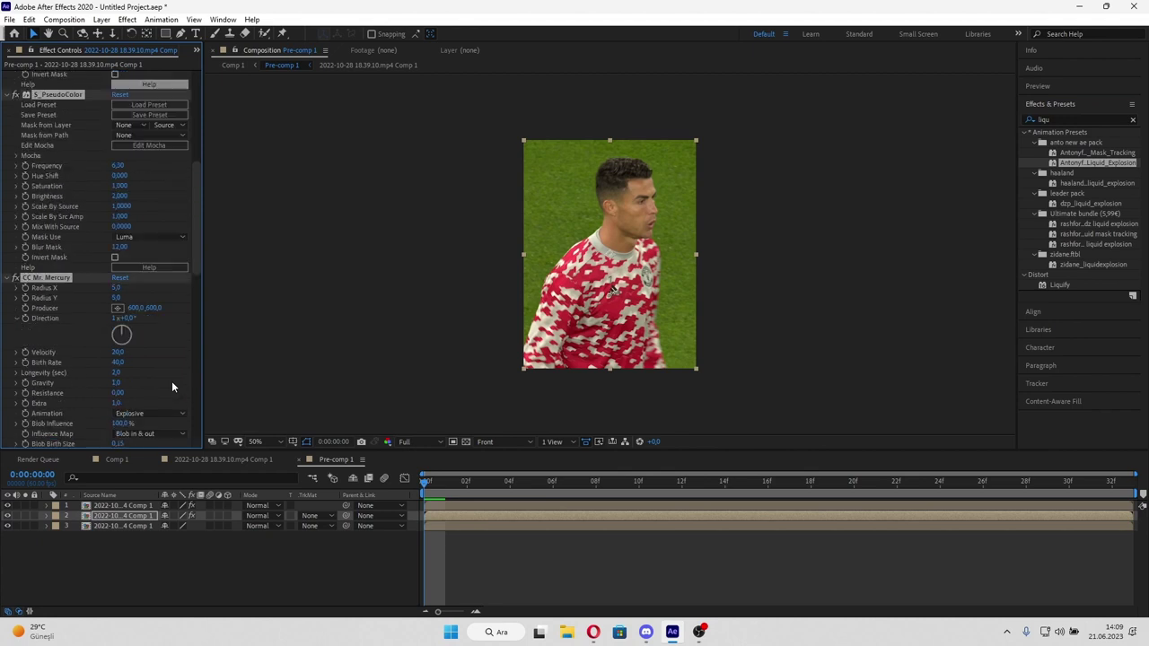
{"action": "scroll", "coordinate": [151, 228], "scroll_direction": "down", "scroll_amount": 5}
{"action": "left_click", "coordinate": [118, 147]}
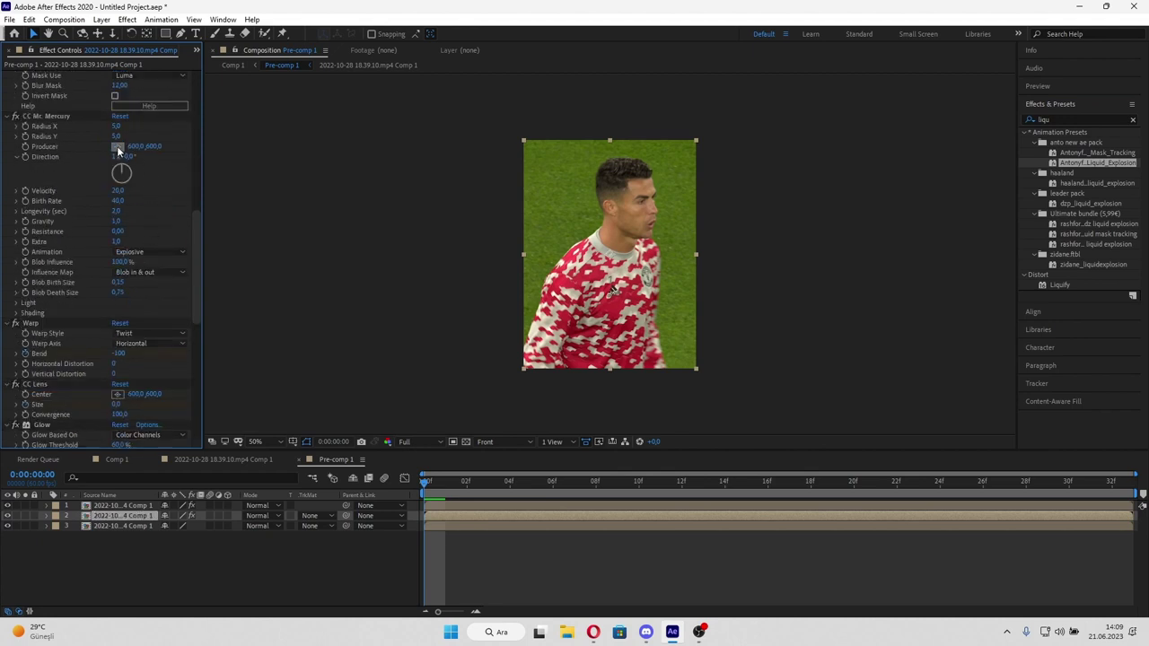
{"action": "left_click", "coordinate": [614, 260]}
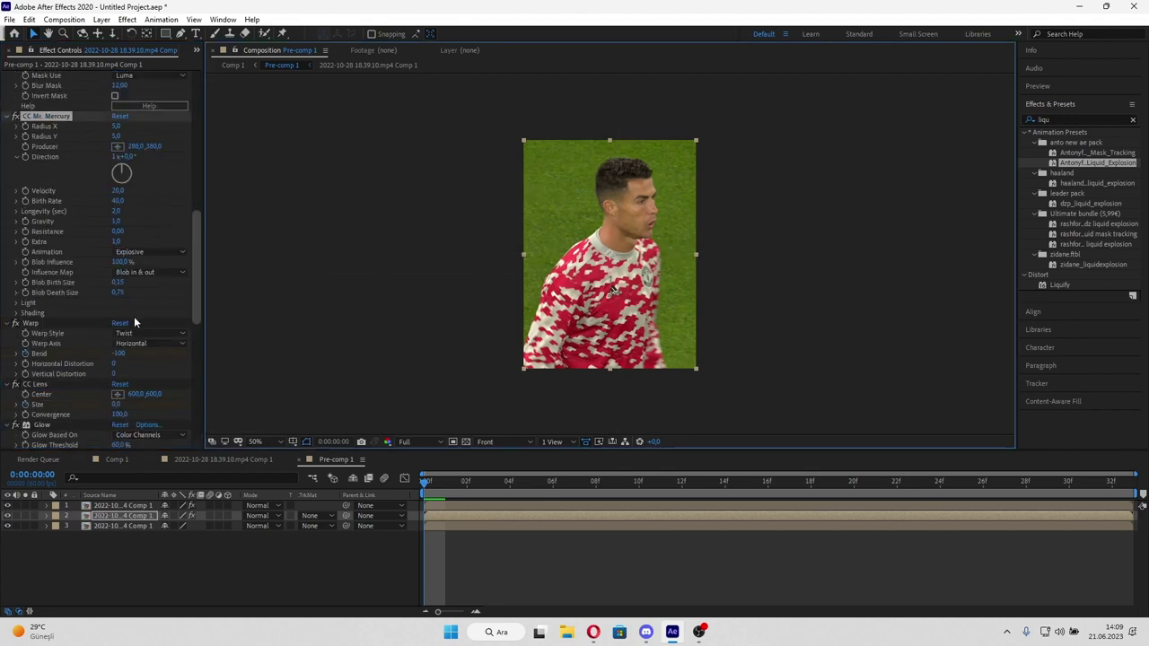
Step: Set the CC Lens centre and Optics Compensation view centre on the player
{"action": "scroll", "coordinate": [134, 316], "scroll_direction": "down", "scroll_amount": 3}
{"action": "left_click", "coordinate": [118, 286]}
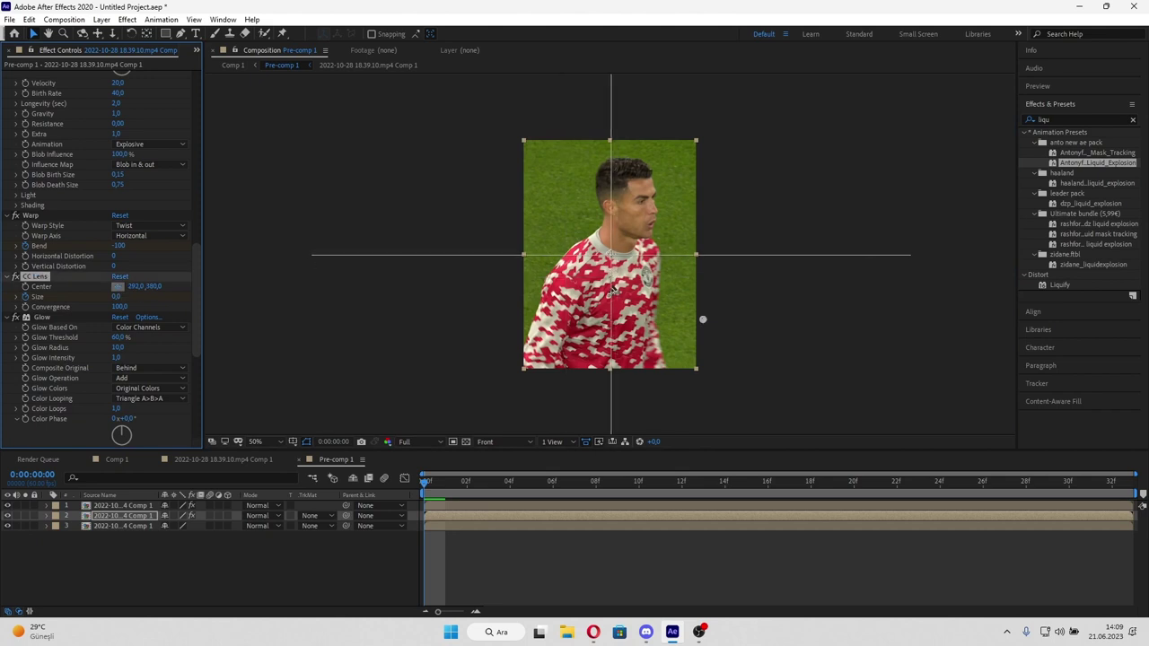
{"action": "left_click", "coordinate": [613, 255]}
{"action": "scroll", "coordinate": [54, 341], "scroll_direction": "down", "scroll_amount": 5}
{"action": "left_click", "coordinate": [116, 422]}
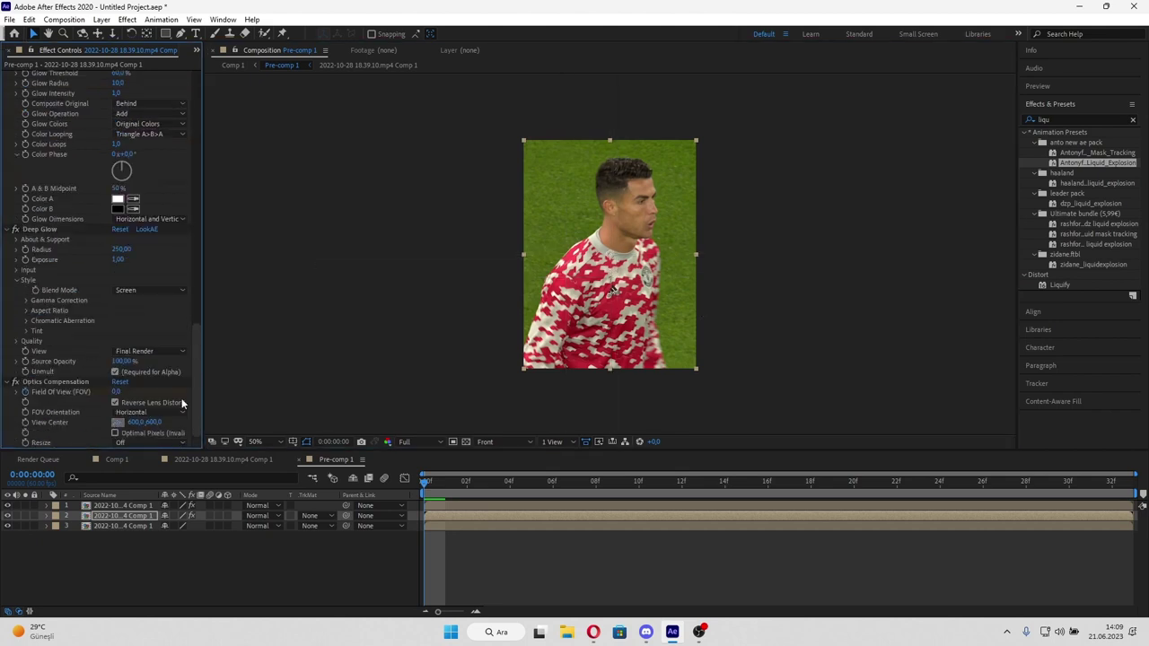
{"action": "left_click", "coordinate": [610, 255]}
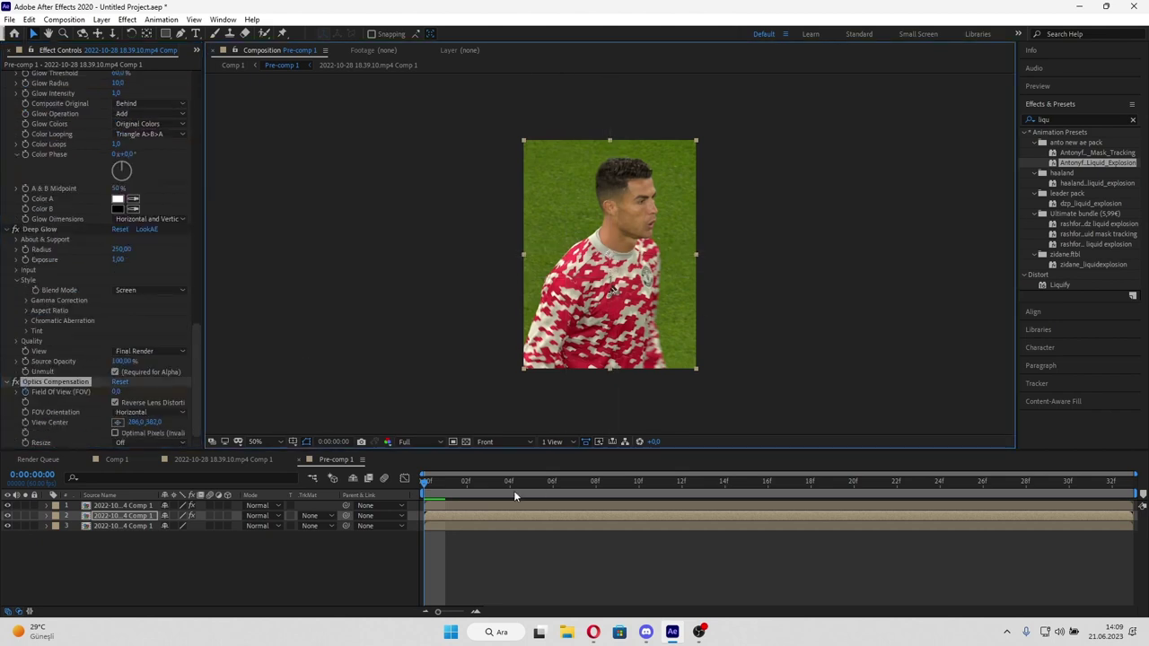
Step: Play back and scrub Pre-comp 1 to check the liquid bubble around the player
{"action": "left_click", "coordinate": [521, 481]}
{"action": "key", "text": "space"}
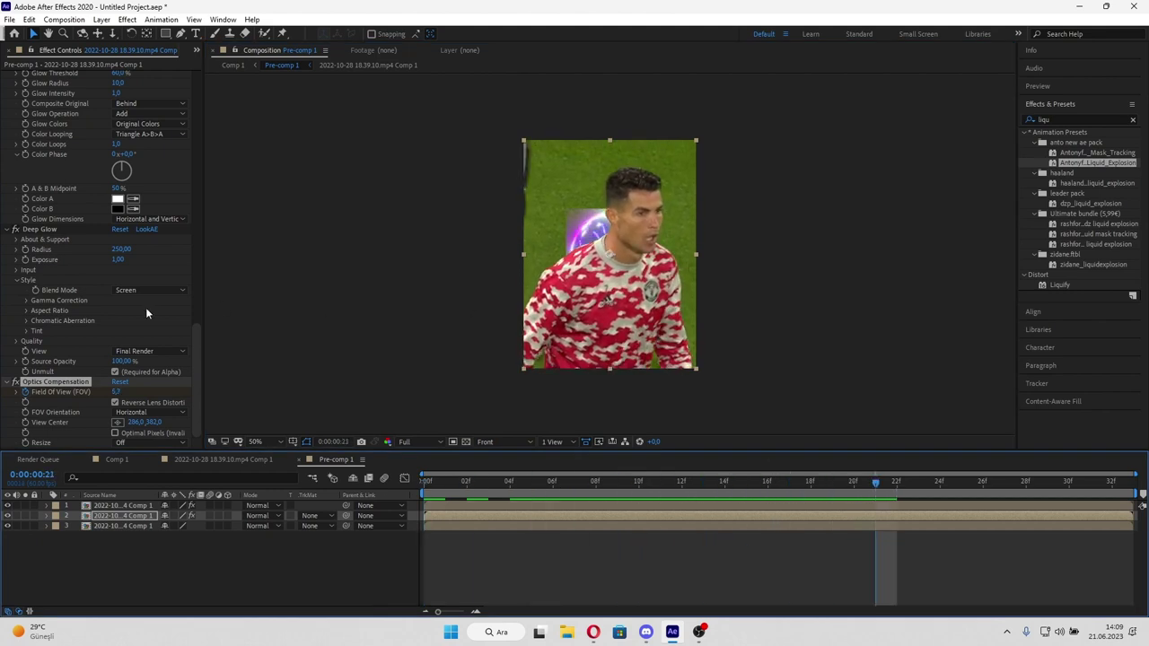
{"action": "scroll", "coordinate": [143, 335], "scroll_direction": "up", "scroll_amount": 5}
{"action": "scroll", "coordinate": [141, 321], "scroll_direction": "up", "scroll_amount": 5}
{"action": "scroll", "coordinate": [141, 321], "scroll_direction": "up", "scroll_amount": 5}
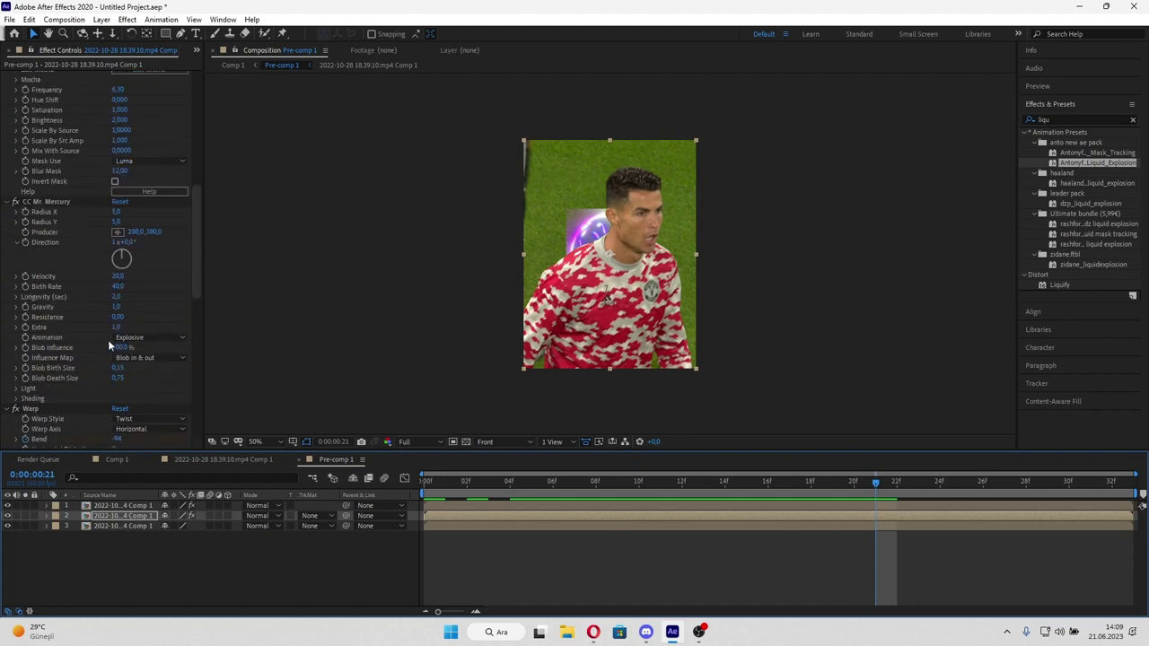
{"action": "scroll", "coordinate": [68, 399], "scroll_direction": "down", "scroll_amount": 5}
{"action": "left_click", "coordinate": [46, 362]}
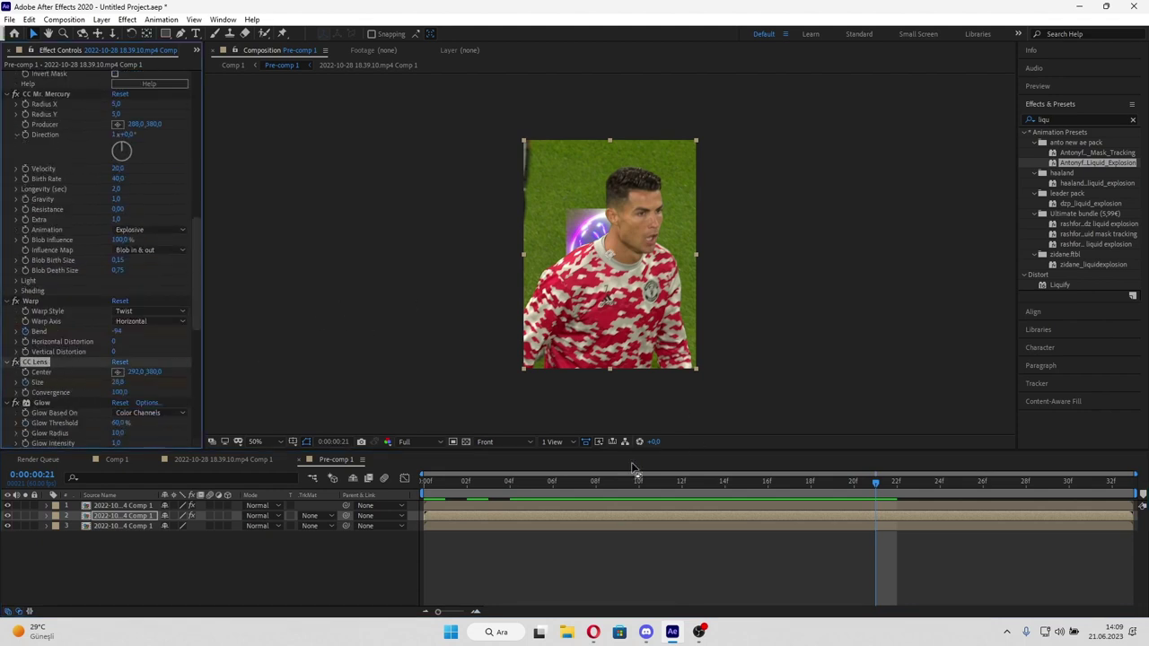
{"action": "scroll", "coordinate": [95, 214], "scroll_direction": "up", "scroll_amount": 6}
{"action": "scroll", "coordinate": [96, 214], "scroll_direction": "up", "scroll_amount": 8}
{"action": "scroll", "coordinate": [95, 213], "scroll_direction": "up", "scroll_amount": 5}
{"action": "scroll", "coordinate": [94, 188], "scroll_direction": "up", "scroll_amount": 4}
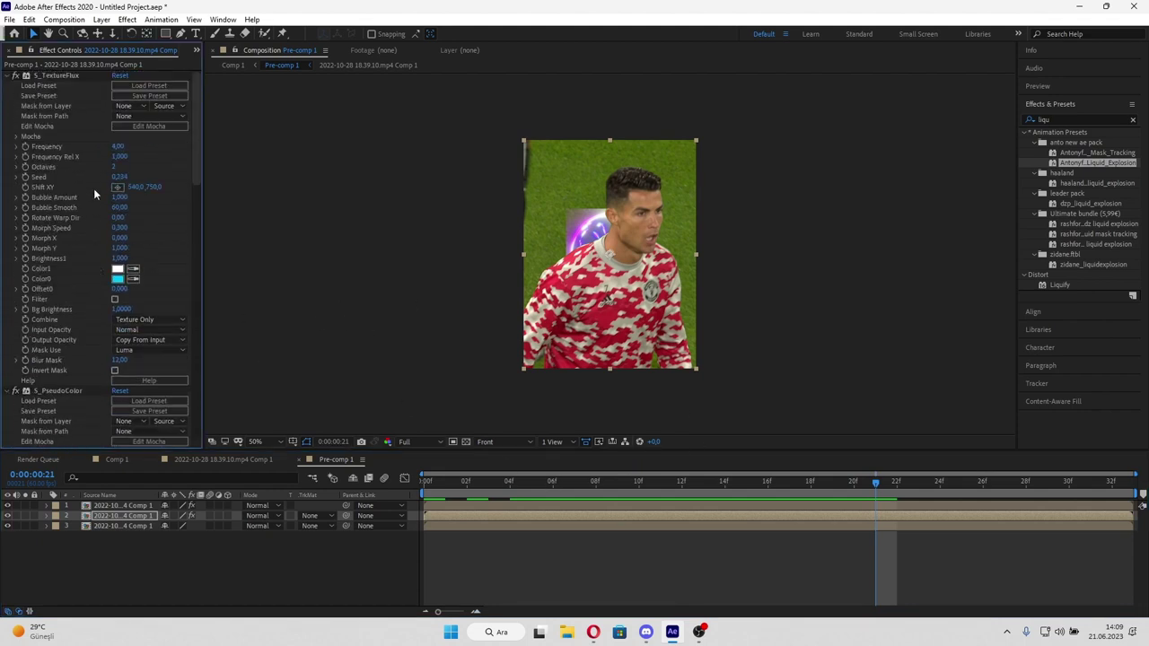
{"action": "left_click_drag", "start_coordinate": [434, 481], "coordinate": [1073, 489]}
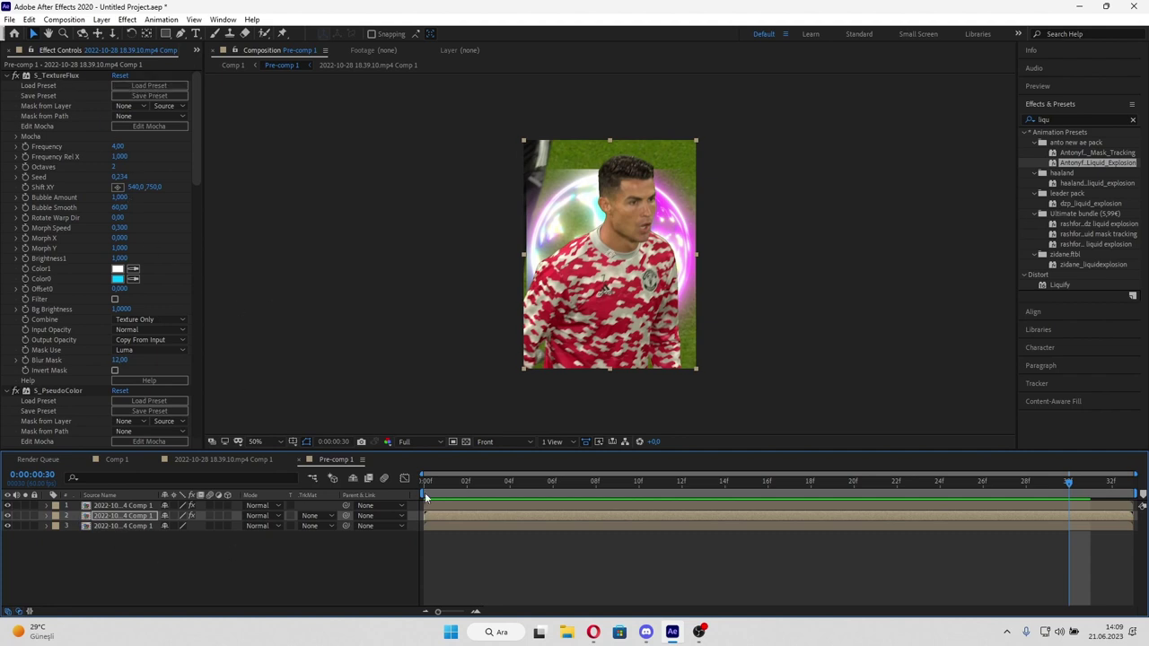
Step: Delete the TextureFlux and PseudoColor effects from the layer in Pre-comp 1
{"action": "double_click", "coordinate": [462, 515]}
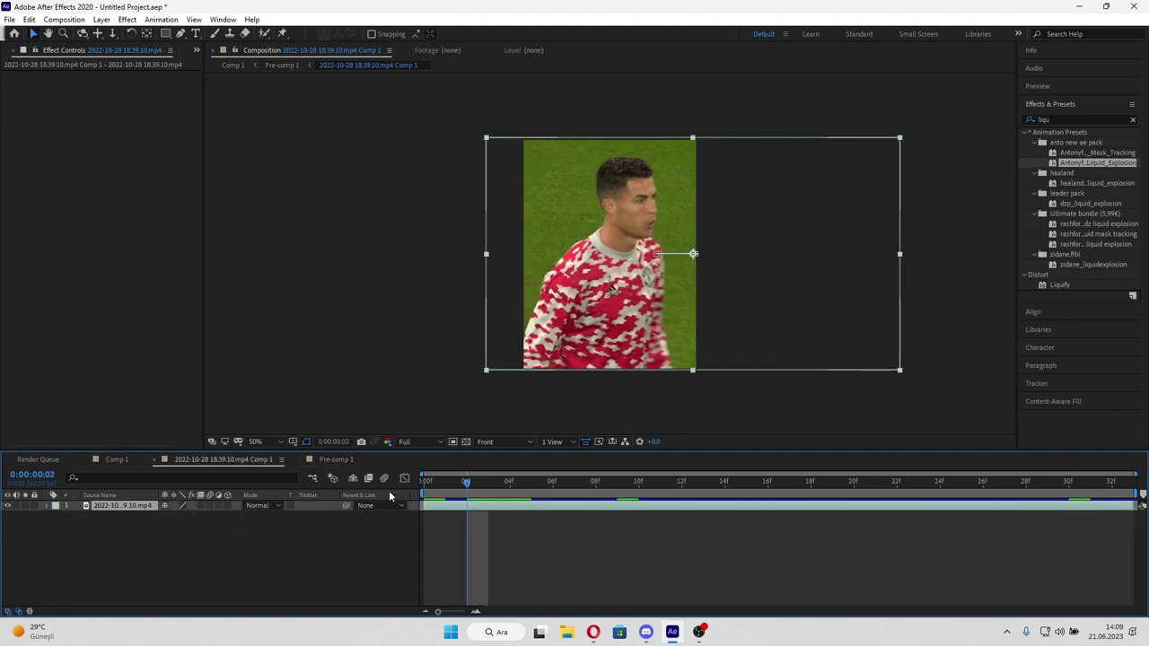
{"action": "left_click", "coordinate": [117, 461]}
{"action": "double_click", "coordinate": [510, 506]}
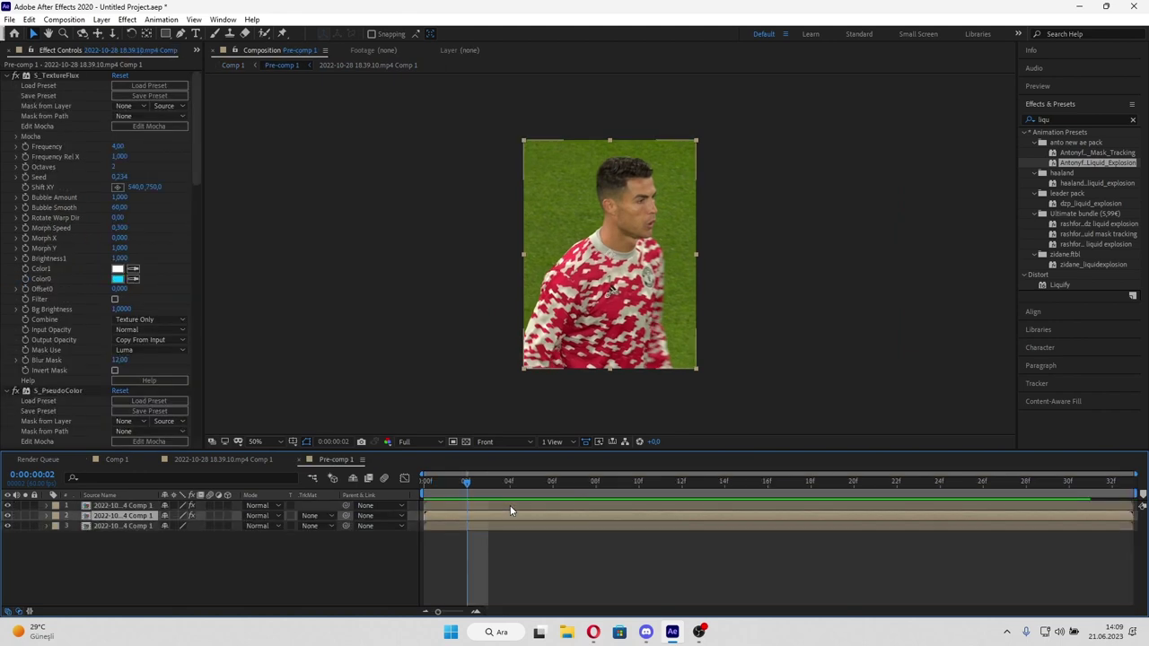
{"action": "left_click", "coordinate": [52, 75]}
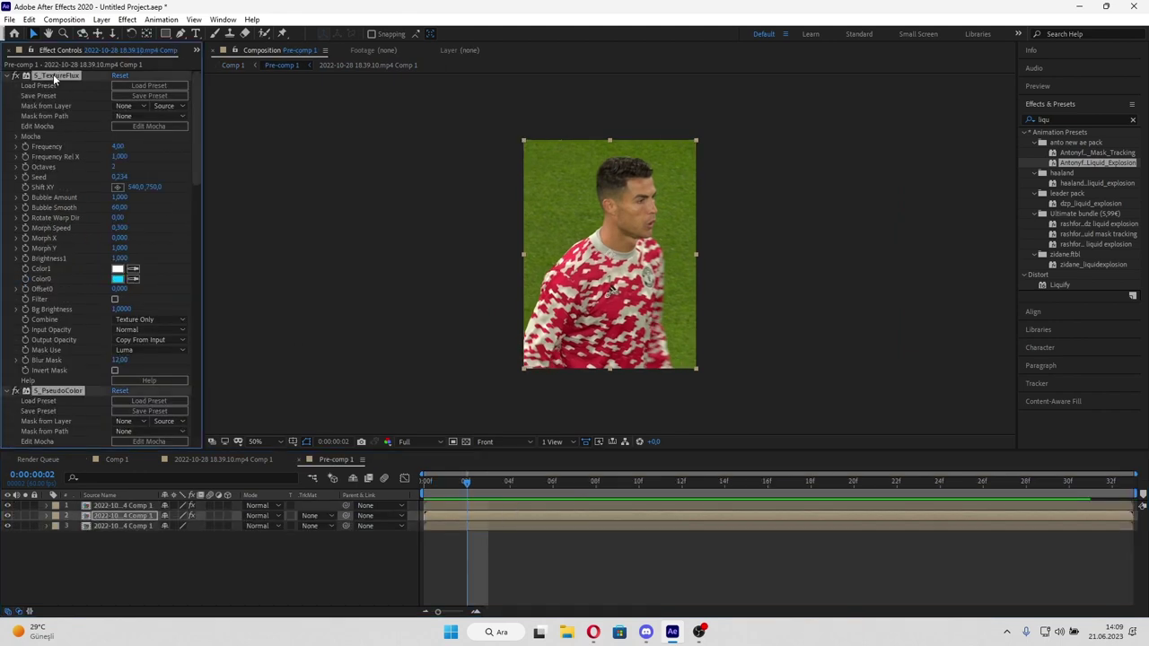
{"action": "key", "text": "Delete"}
Step: Remove all effects from the nested footage comp's layer and return to Comp 1
{"action": "double_click", "coordinate": [456, 513]}
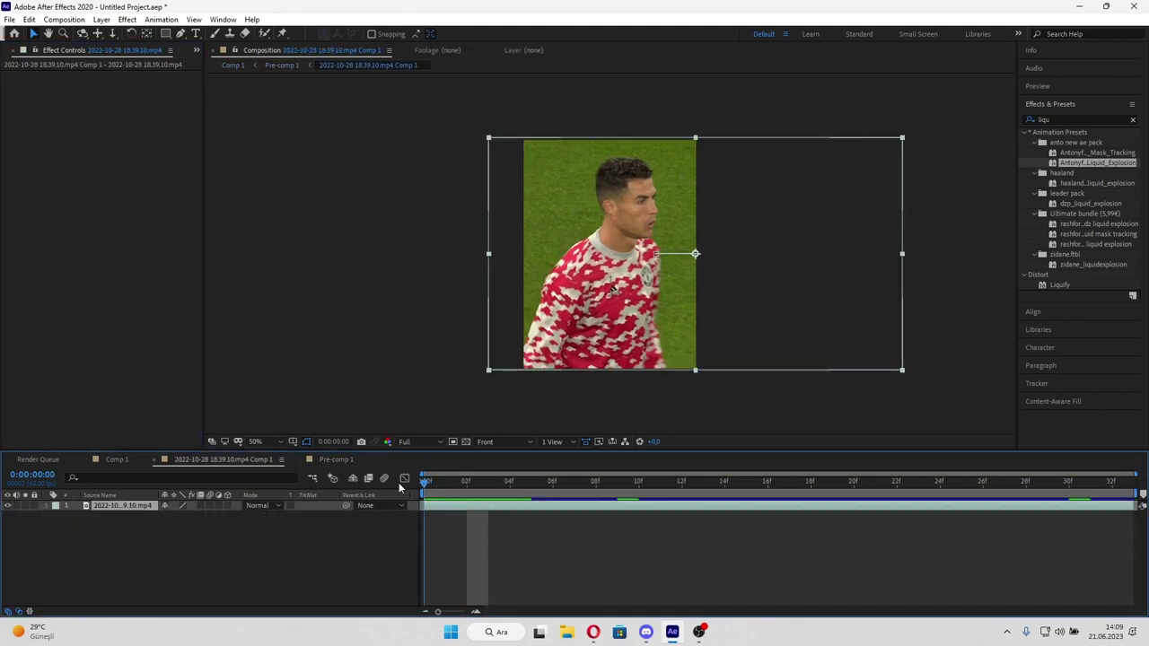
{"action": "key", "text": "space"}
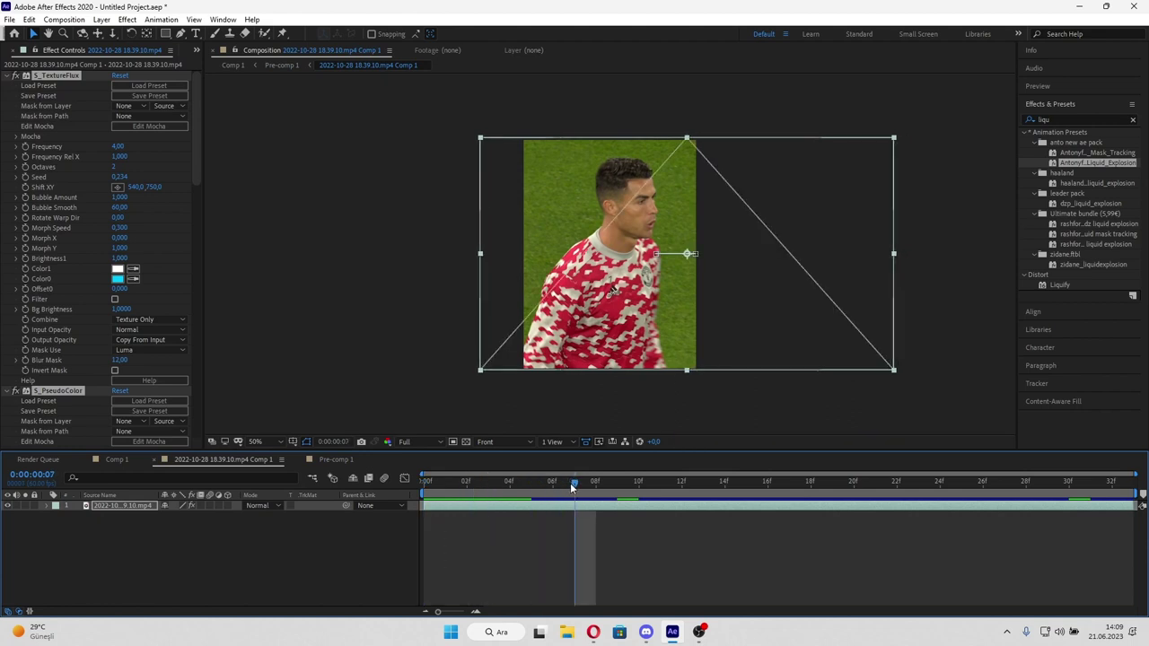
{"action": "left_click", "coordinate": [119, 460]}
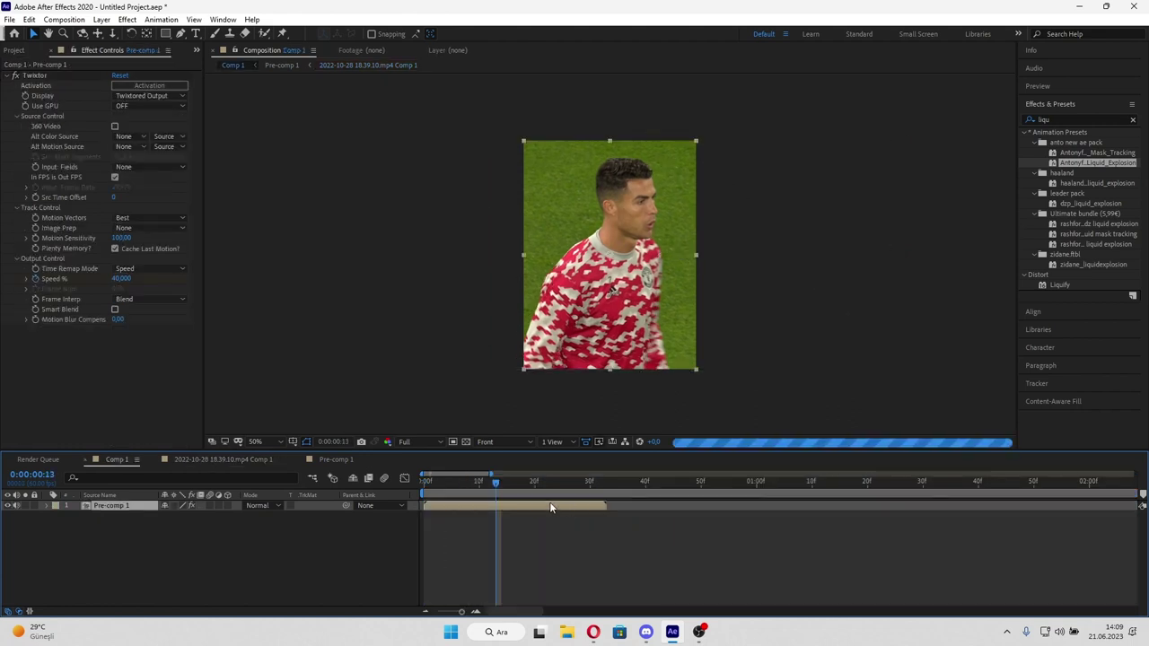
{"action": "double_click", "coordinate": [550, 507]}
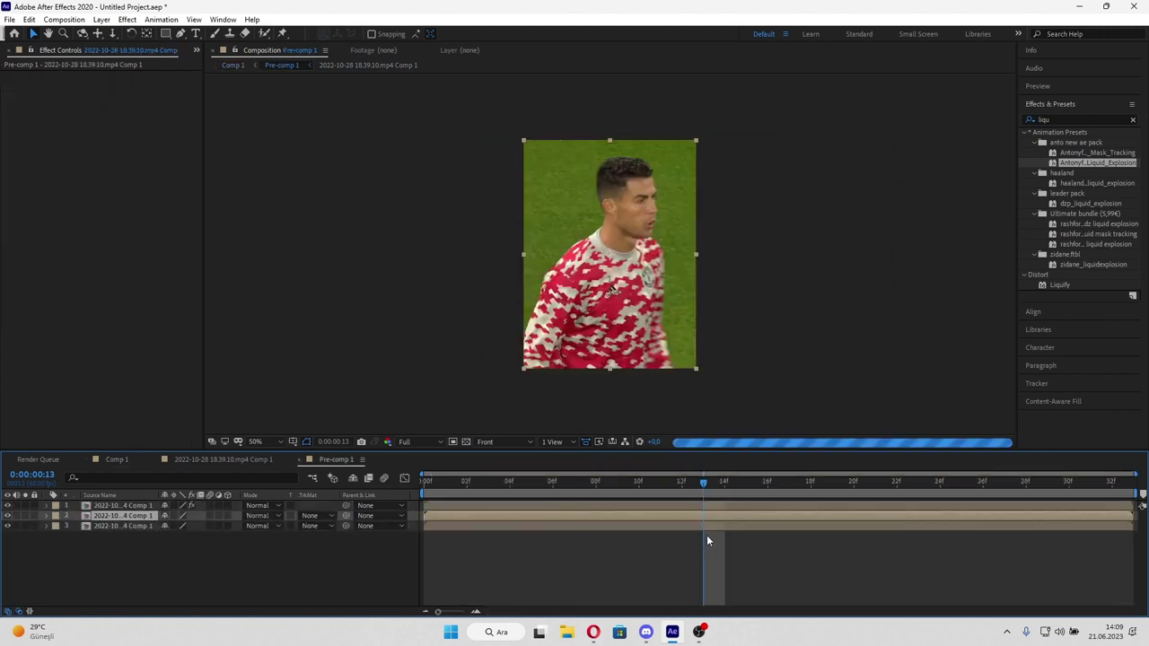
{"action": "left_click", "coordinate": [626, 506]}
{"action": "double_click", "coordinate": [611, 508]}
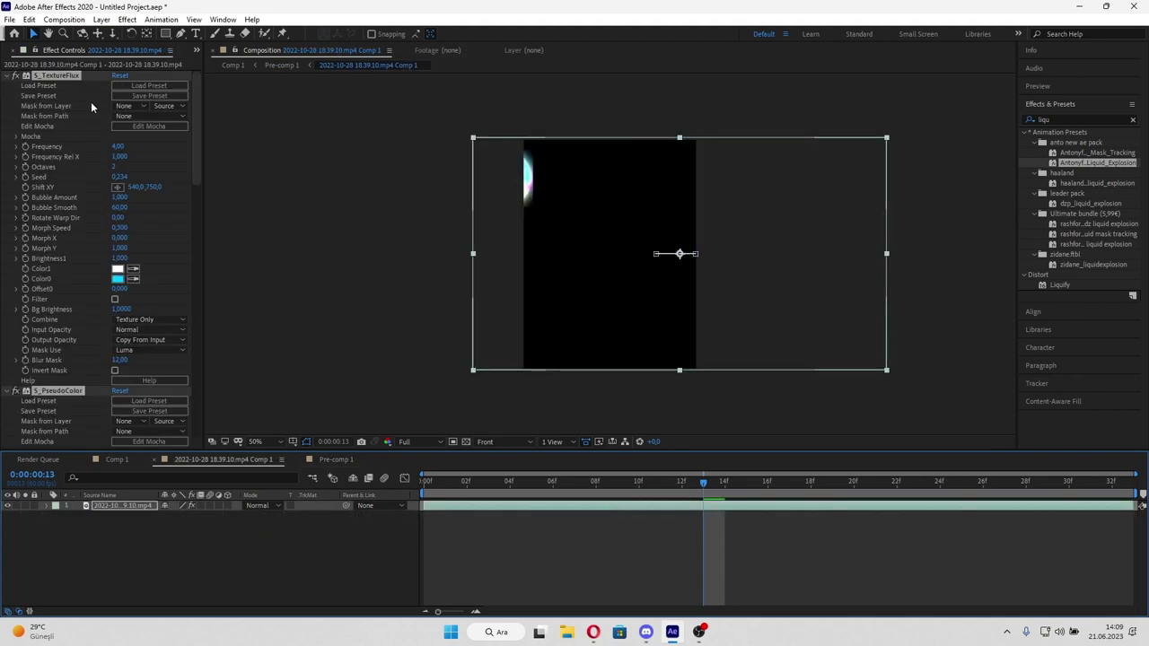
{"action": "key", "text": "ctrl+a"}
{"action": "key", "text": "Delete"}
{"action": "left_click", "coordinate": [117, 460]}
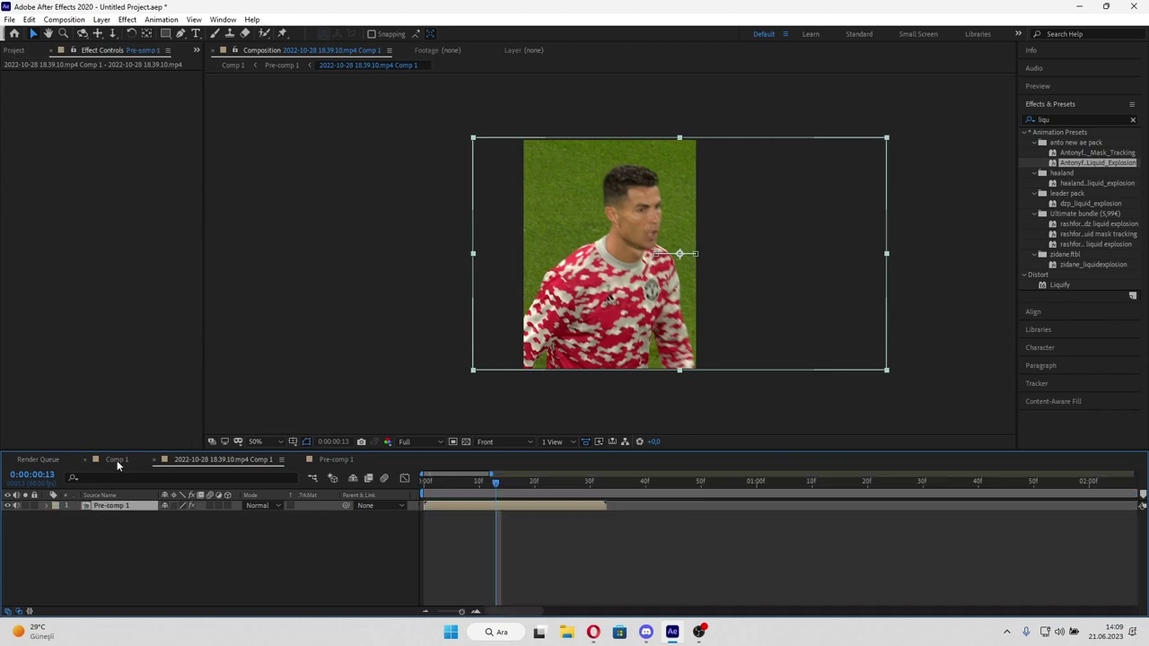
Step: Delete the CC Lens effect from the player layer in Pre-comp 1
{"action": "double_click", "coordinate": [535, 509]}
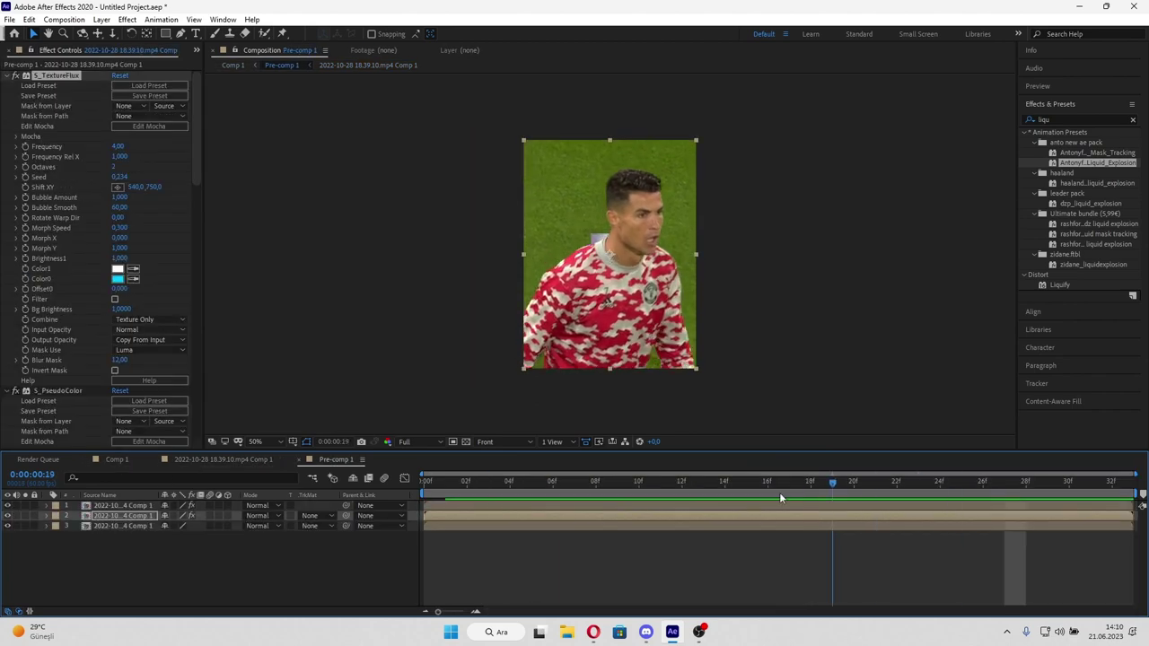
{"action": "scroll", "coordinate": [47, 257], "scroll_direction": "down", "scroll_amount": 5}
{"action": "scroll", "coordinate": [54, 287], "scroll_direction": "down", "scroll_amount": 5}
{"action": "scroll", "coordinate": [76, 364], "scroll_direction": "down", "scroll_amount": 5}
{"action": "scroll", "coordinate": [45, 324], "scroll_direction": "down", "scroll_amount": 5}
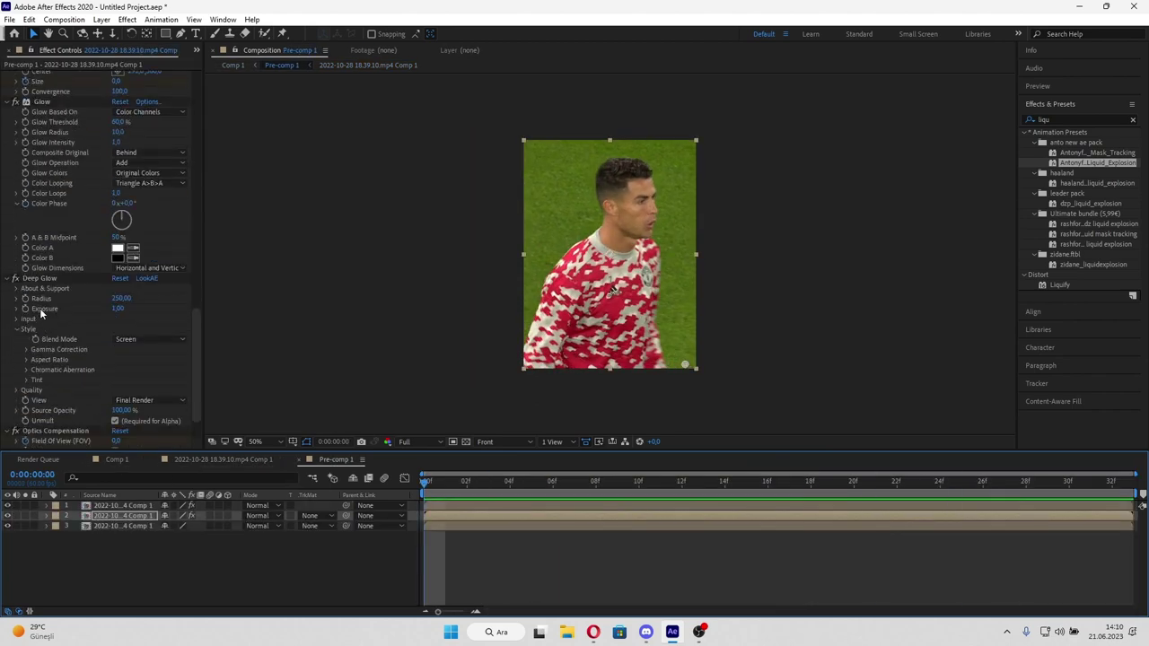
{"action": "scroll", "coordinate": [38, 304], "scroll_direction": "down", "scroll_amount": 3}
{"action": "scroll", "coordinate": [43, 284], "scroll_direction": "up", "scroll_amount": 3}
{"action": "scroll", "coordinate": [50, 288], "scroll_direction": "up", "scroll_amount": 3}
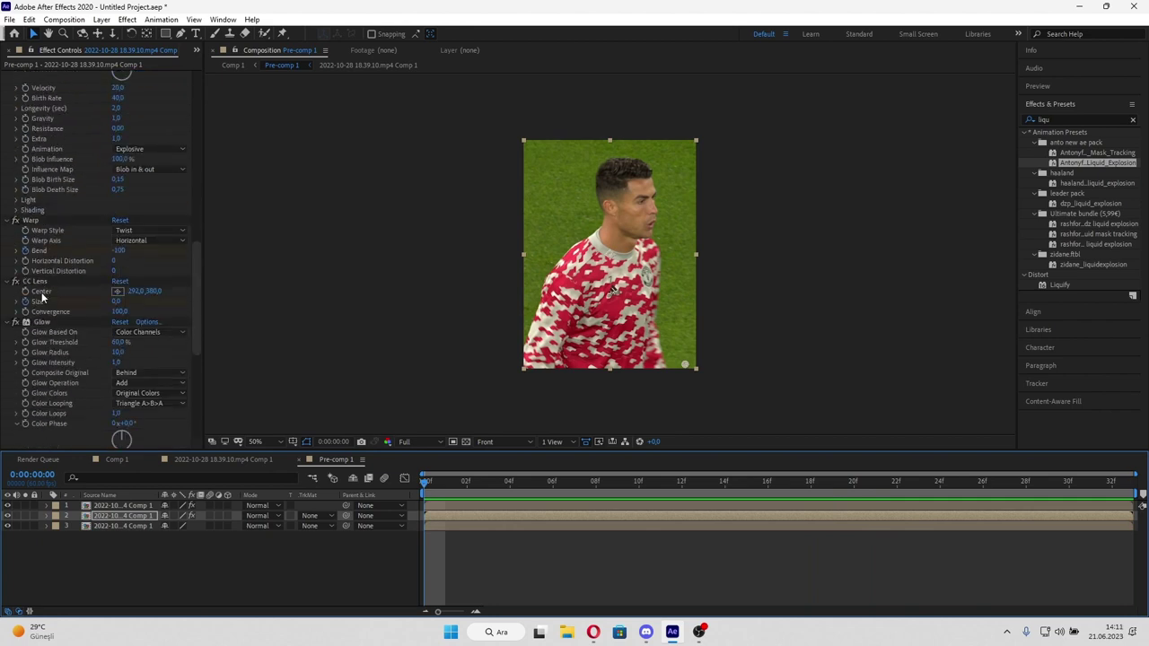
{"action": "left_click", "coordinate": [36, 281]}
{"action": "key", "text": "Delete"}
Step: Preview the sparkle result between frames 13 and 20, then return to Comp 1
{"action": "left_click", "coordinate": [711, 483]}
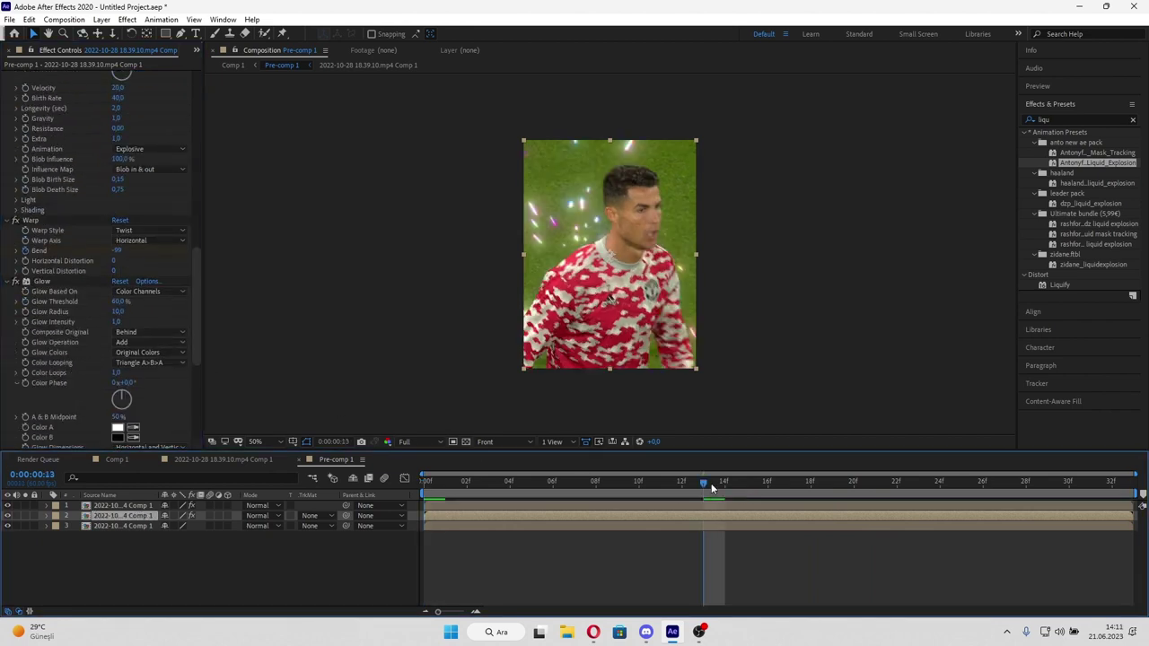
{"action": "mouse_move", "coordinate": [710, 483]}
{"action": "left_mouse_down"}
{"action": "mouse_move", "coordinate": [897, 491]}
{"action": "mouse_move", "coordinate": [623, 473]}
{"action": "mouse_move", "coordinate": [425, 480]}
{"action": "mouse_move", "coordinate": [601, 474]}
{"action": "mouse_move", "coordinate": [977, 494]}
{"action": "mouse_move", "coordinate": [491, 466]}
{"action": "left_mouse_up"}
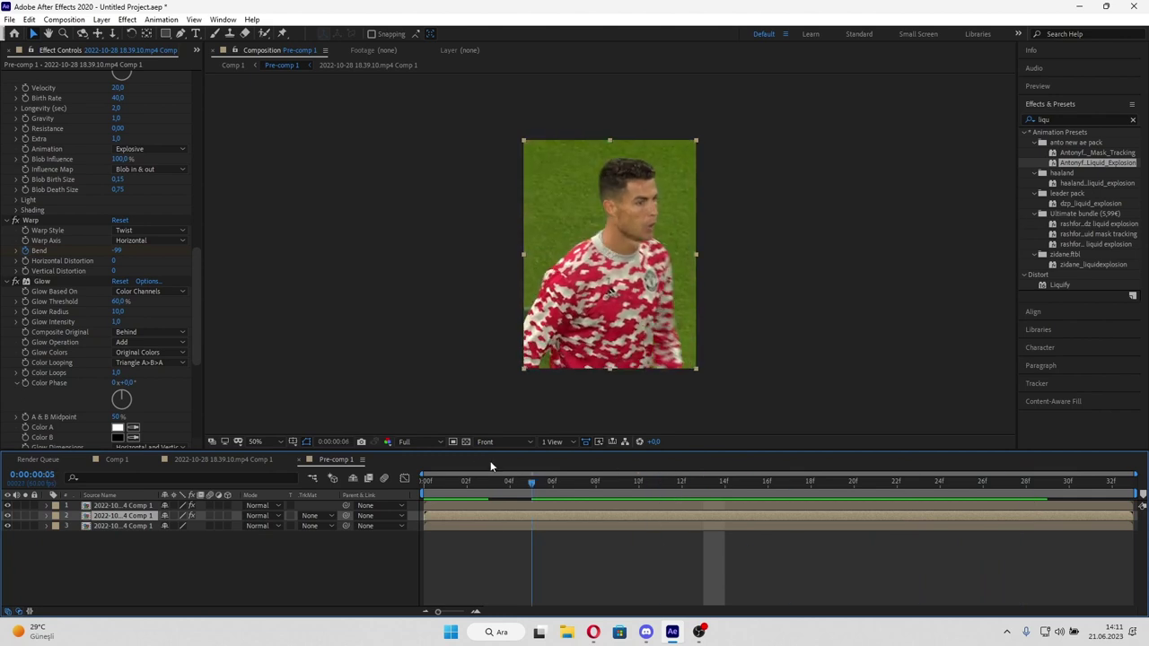
{"action": "key", "text": "space"}
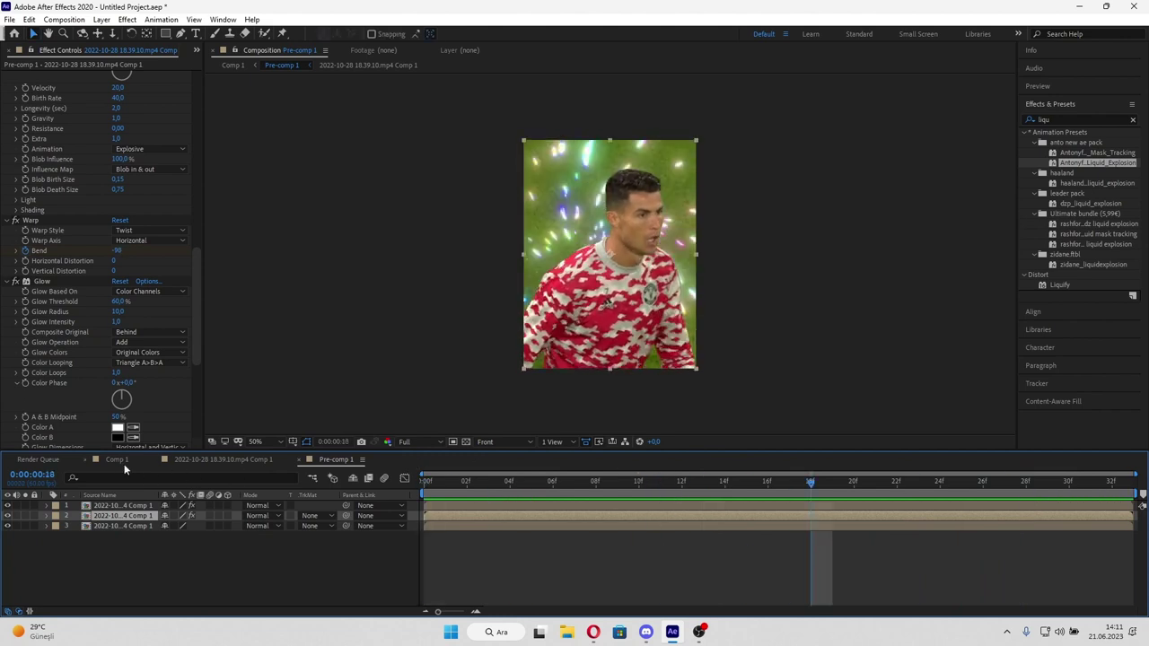
{"action": "left_click", "coordinate": [117, 460]}
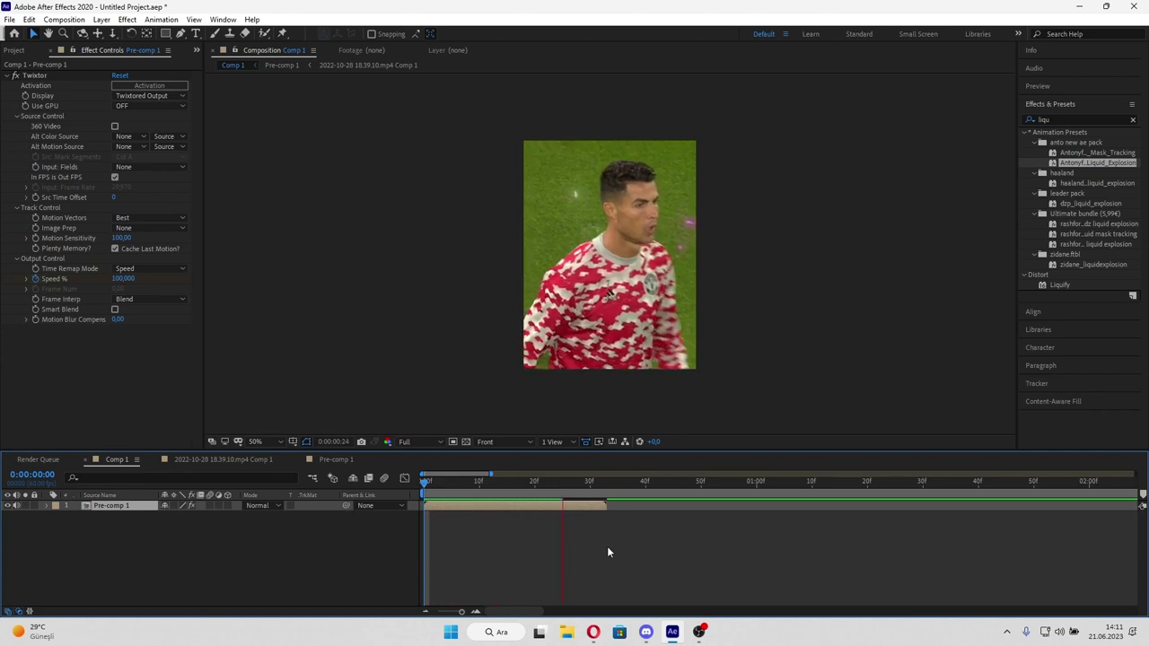
Step: Preview Comp 1, undoing Twixtor Speed from 40% to 100%, and scrub to frame 14
{"action": "left_click_drag", "start_coordinate": [457, 479], "coordinate": [567, 481]}
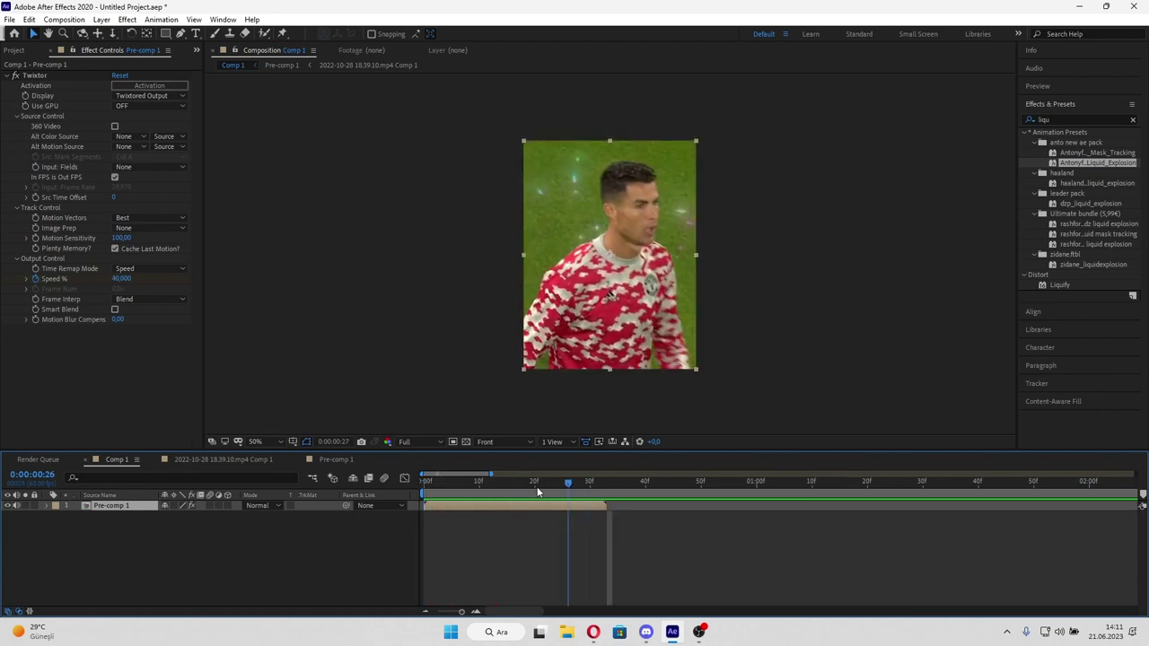
{"action": "key", "text": "space"}
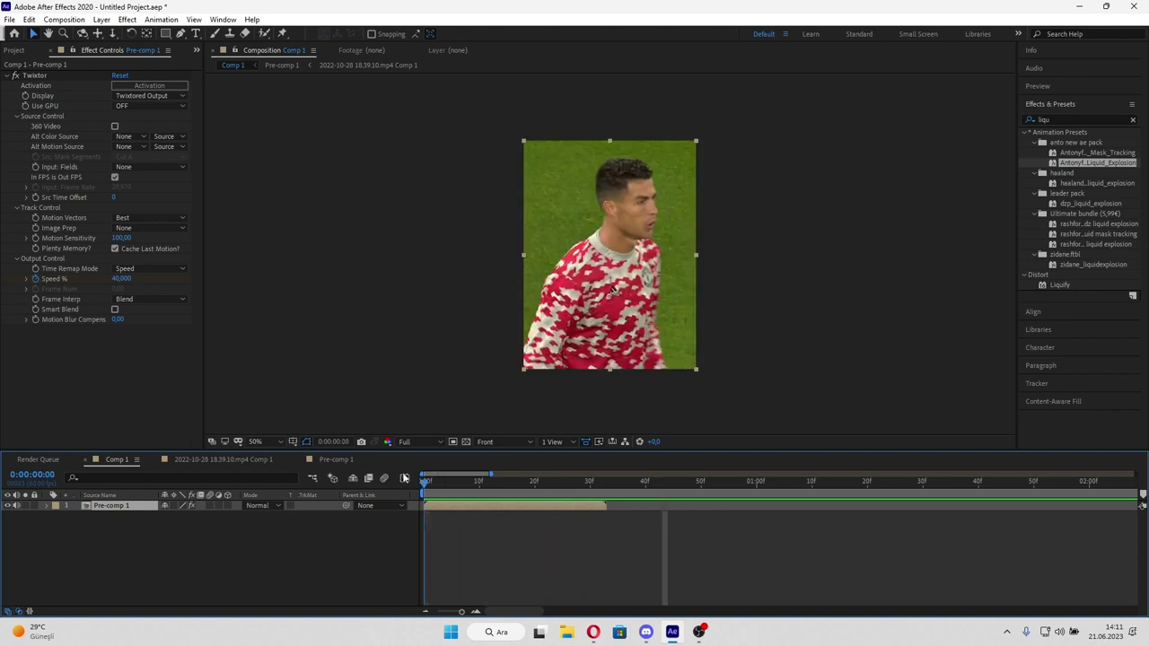
{"action": "key", "text": "ctrl+z"}
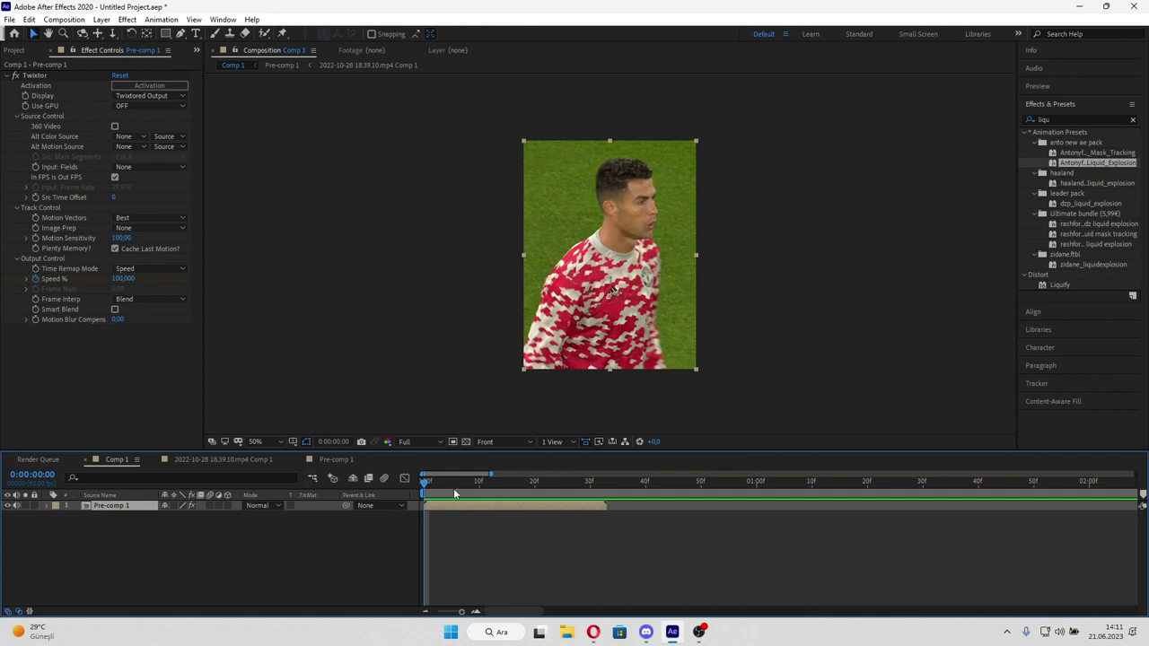
{"action": "left_click_drag", "start_coordinate": [454, 494], "coordinate": [384, 464]}
{"action": "left_click_drag", "start_coordinate": [475, 482], "coordinate": [501, 524]}
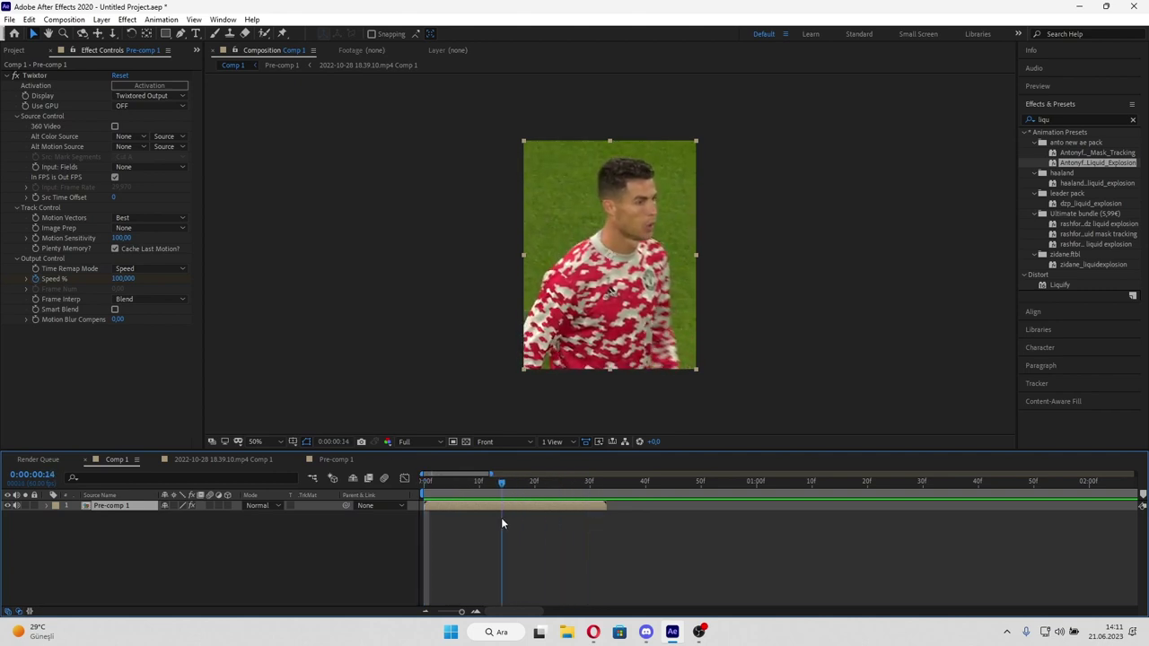